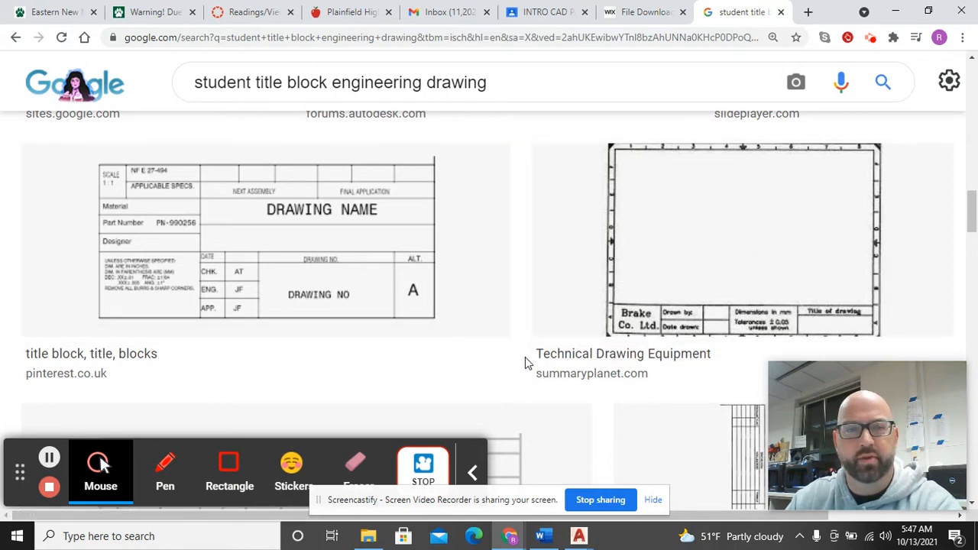
Step: Switch AutoCAD to the Tech CAD Doodle & Multiview Template drawing
scroll(604, 253, down, 3)
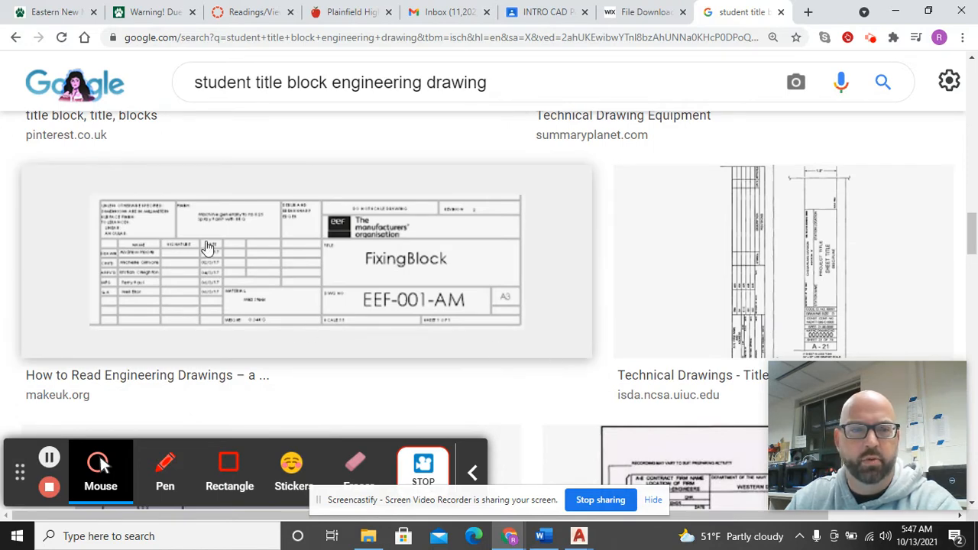
scroll(404, 260, down, 2)
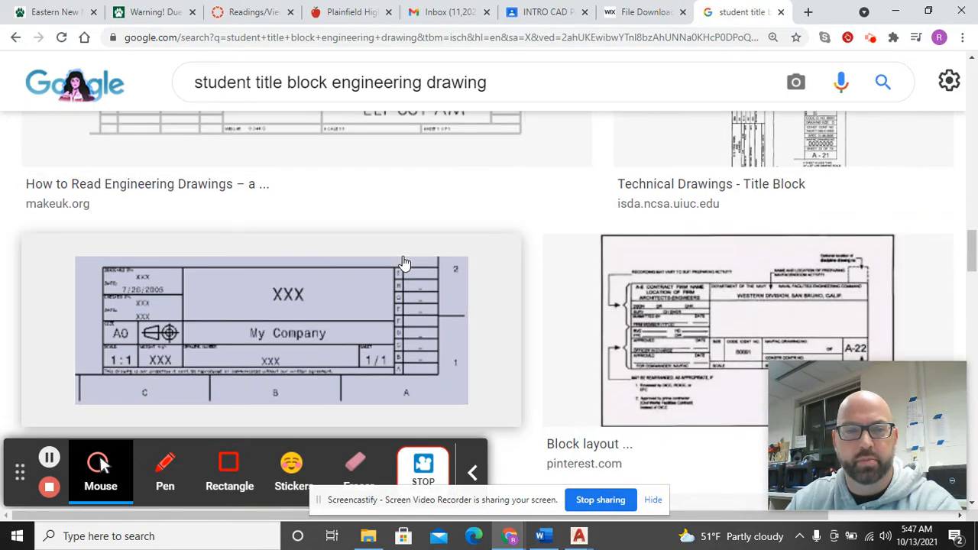
scroll(348, 350, down, 1)
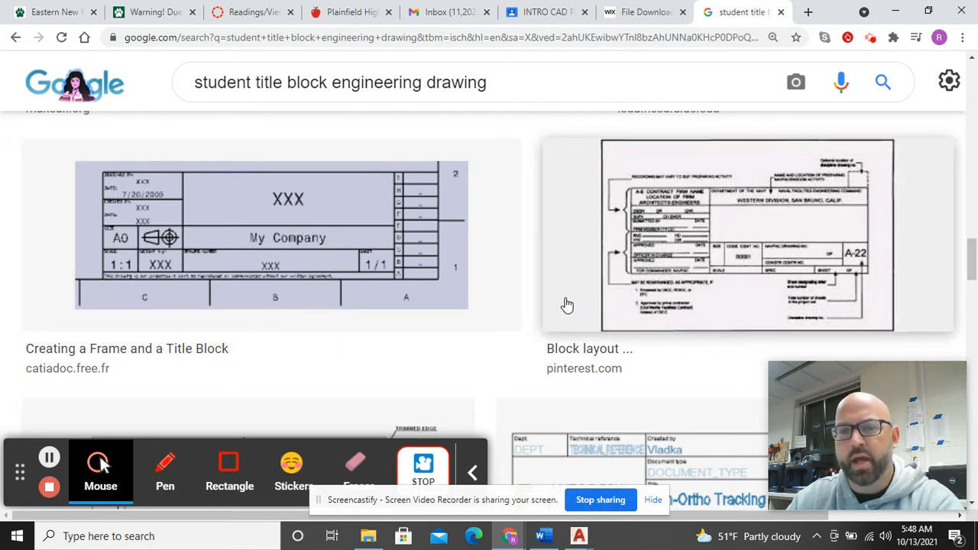
scroll(563, 304, down, 3)
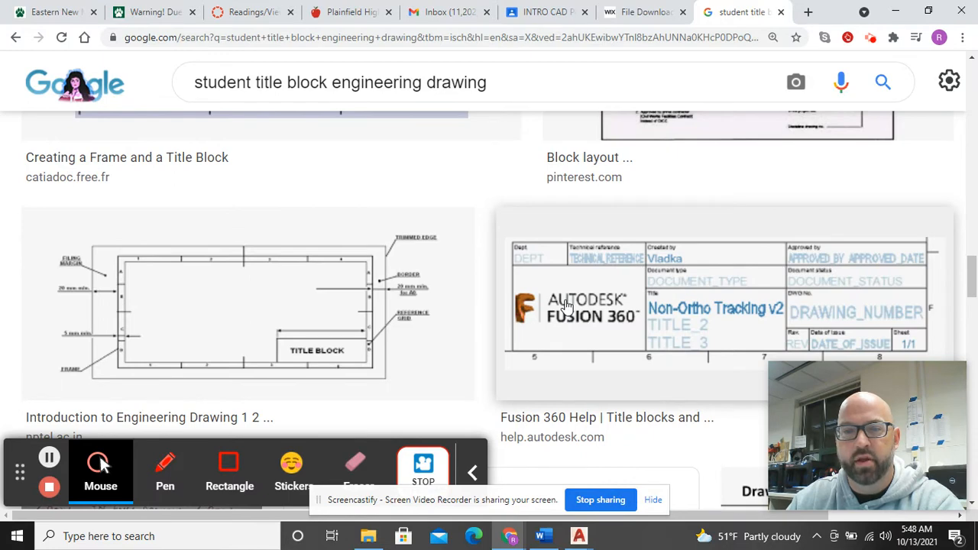
scroll(566, 304, down, 3)
scroll(556, 308, up, 1)
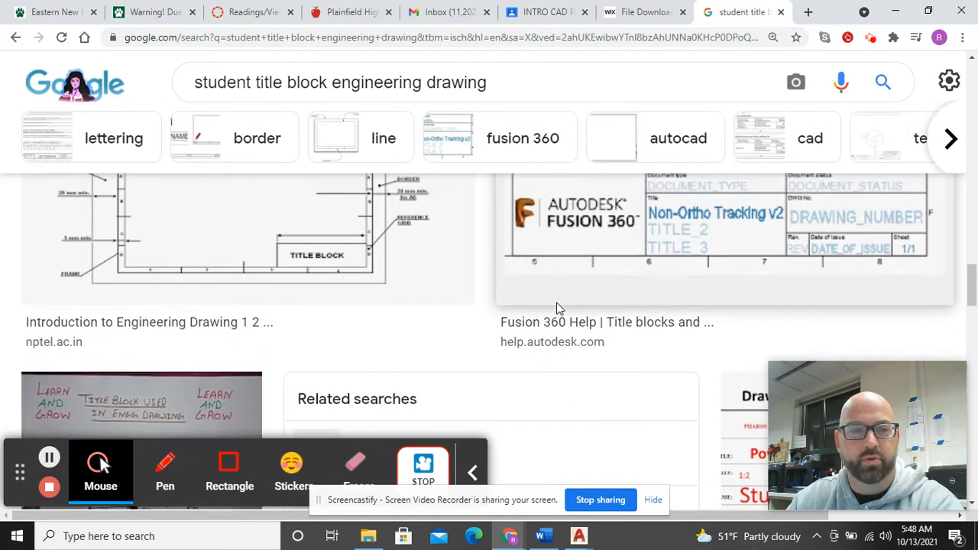
scroll(558, 308, down, 4)
scroll(556, 307, up, 3)
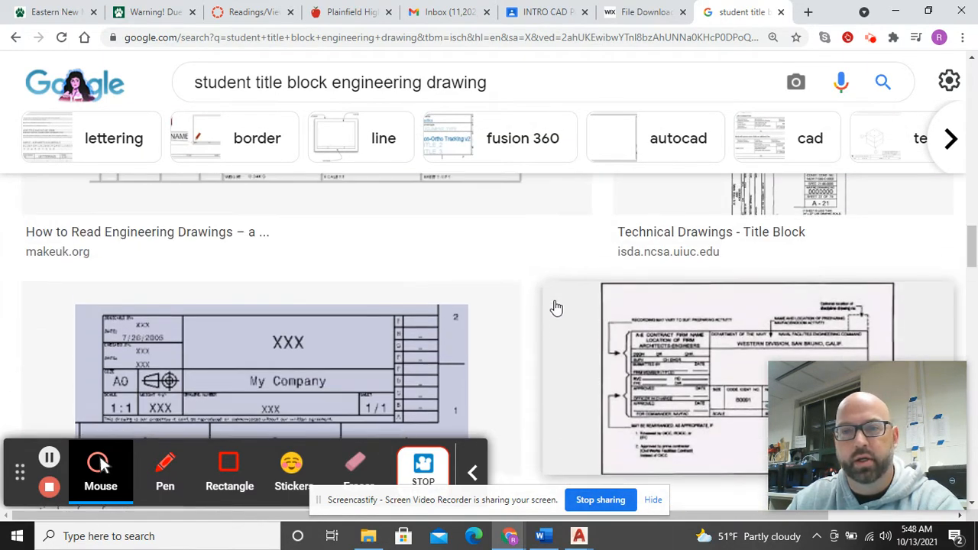
scroll(556, 307, up, 3)
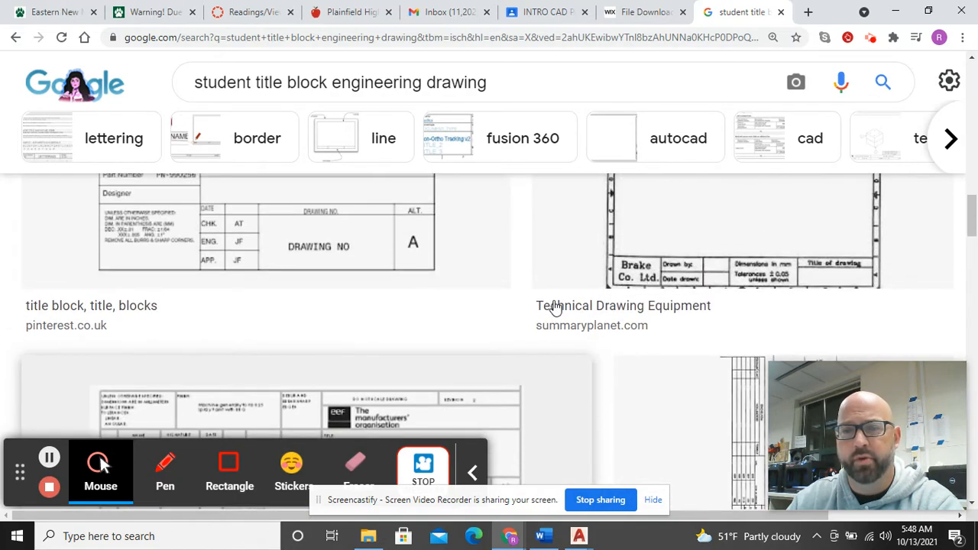
scroll(555, 308, up, 1)
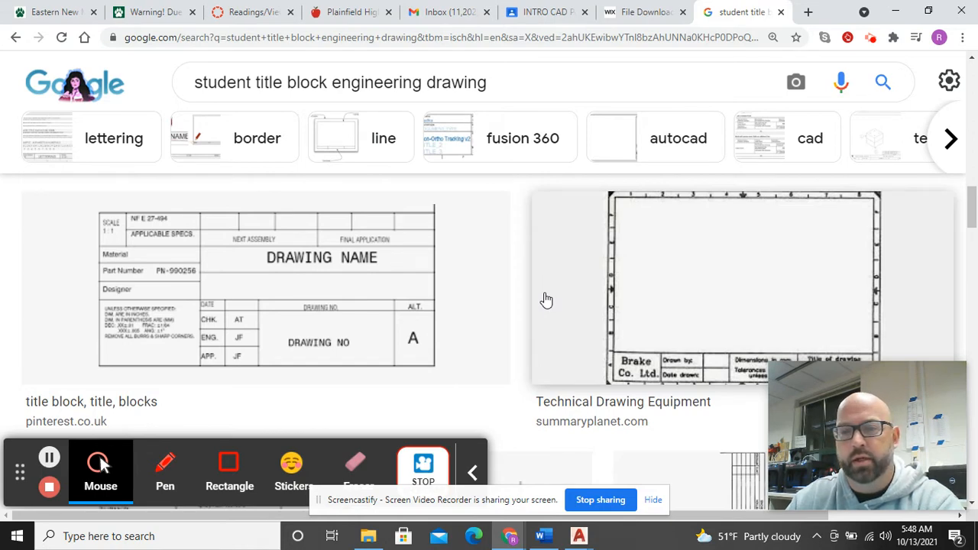
scroll(547, 301, down, 1)
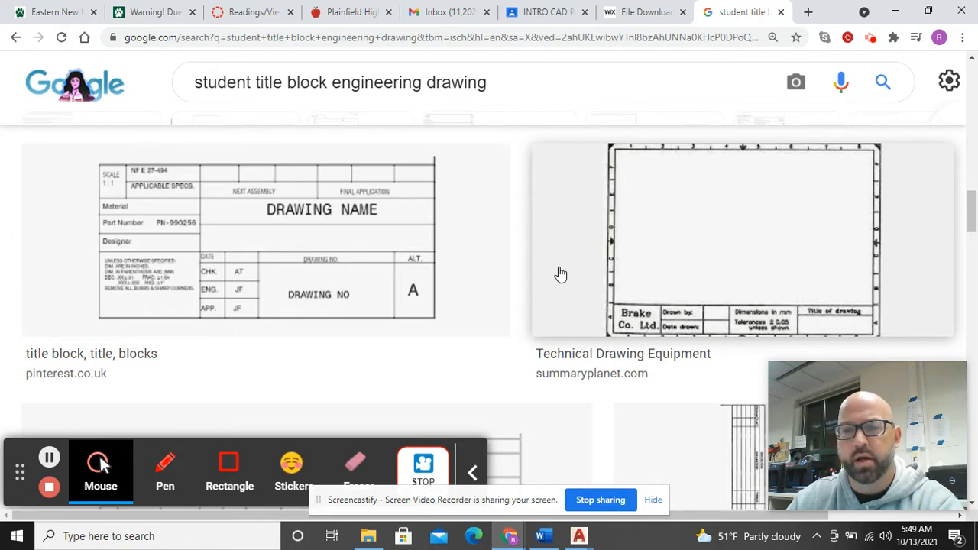
scroll(560, 273, up, 5)
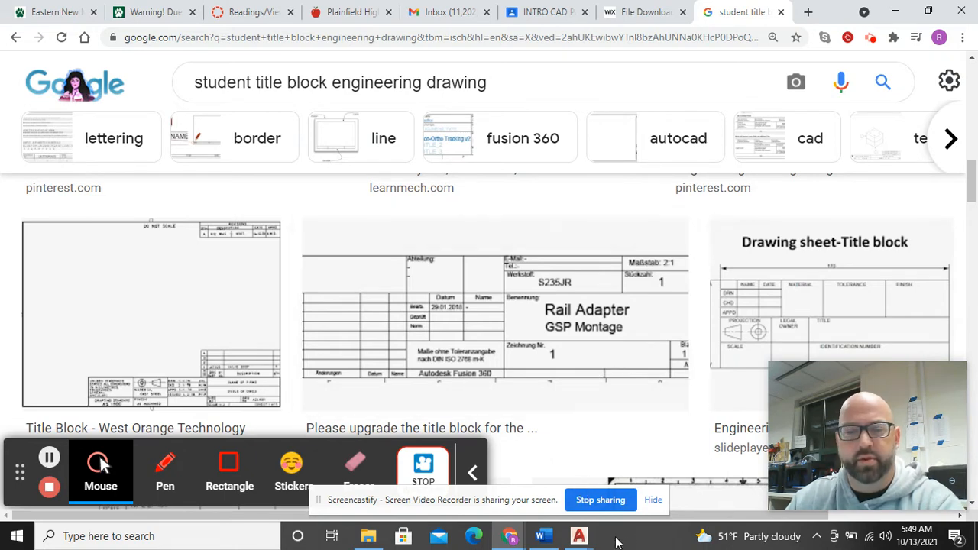
mouse_move(554, 542)
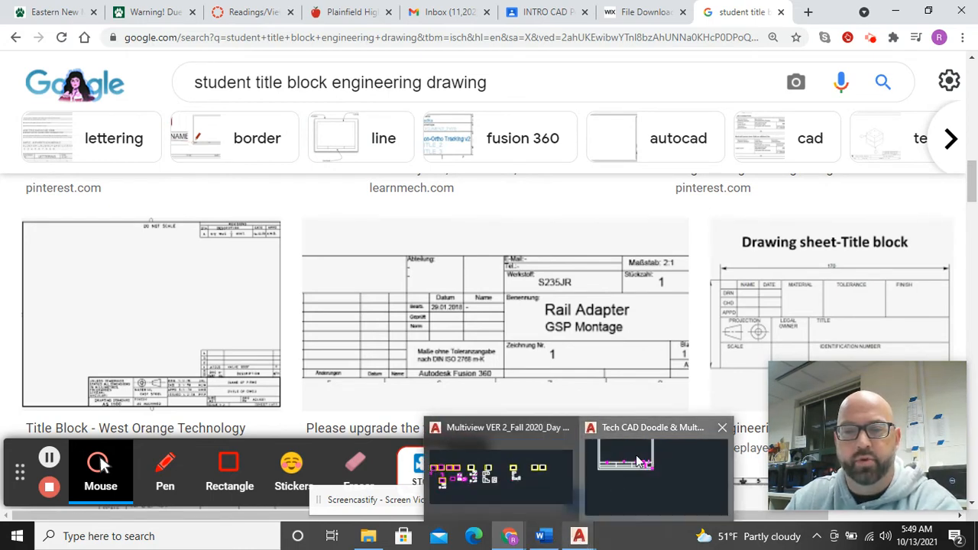
click(620, 440)
Step: Pan and zoom to the title block's lower-right corner and select the sheet's outer border
scroll(458, 323, down, 3)
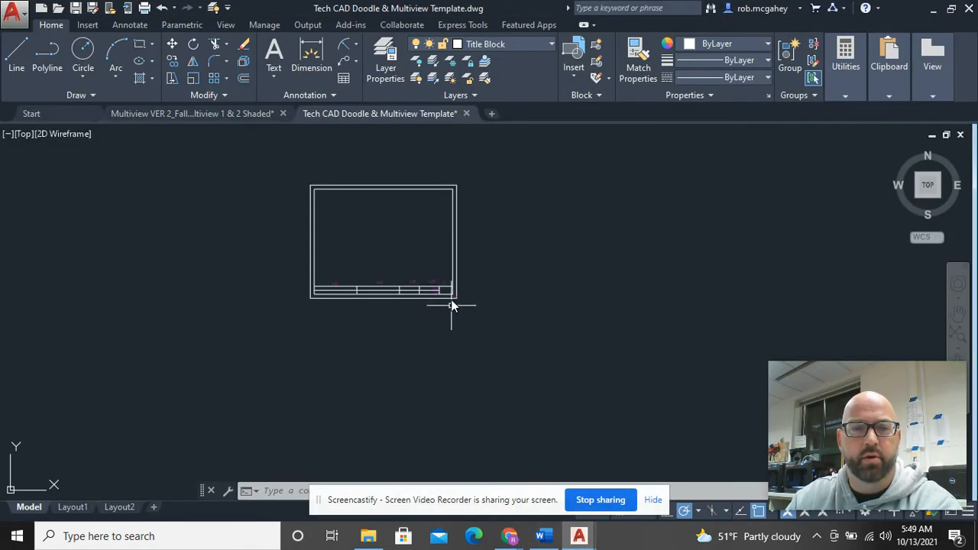
middle_drag(452, 301, 447, 384)
scroll(434, 355, up, 5)
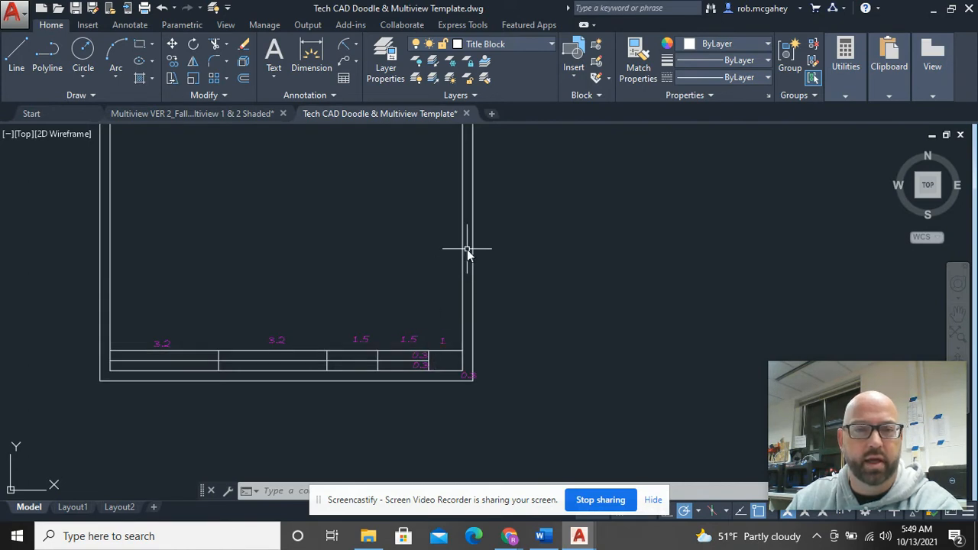
scroll(479, 253, down, 2)
middle_drag(504, 245, 402, 322)
scroll(339, 408, up, 2)
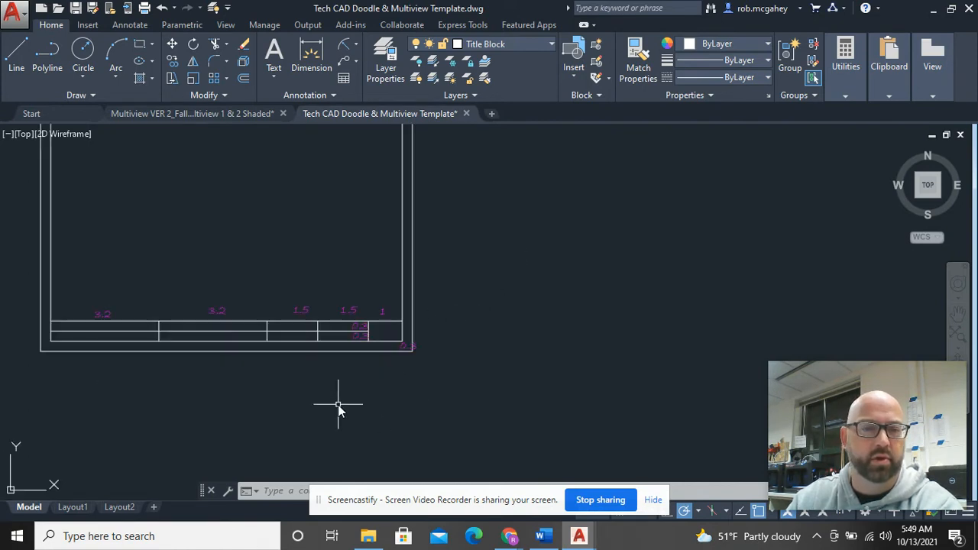
middle_drag(266, 379, 367, 471)
scroll(432, 397, up, 2)
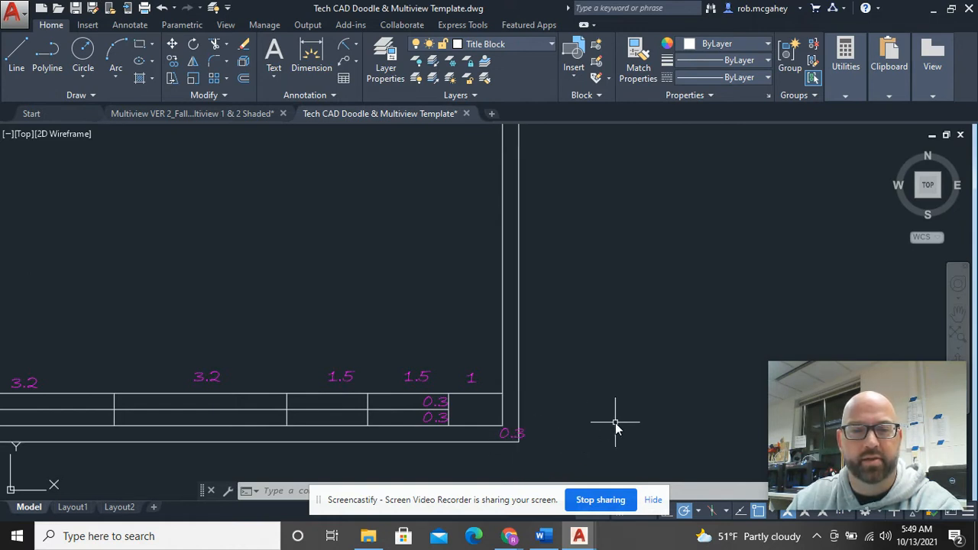
mouse_move(519, 409)
middle_down()
mouse_move(500, 406)
mouse_move(443, 353)
mouse_move(574, 316)
middle_up()
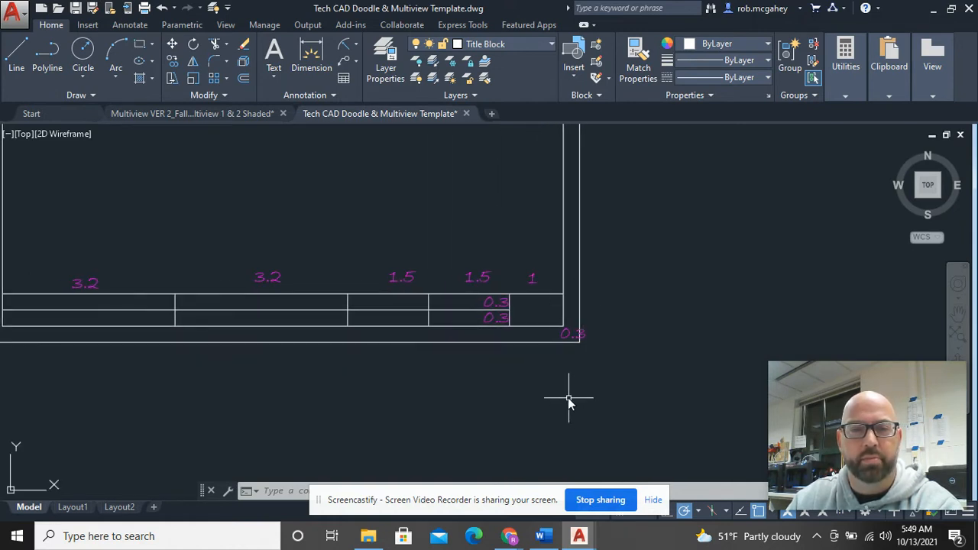
scroll(568, 397, down, 2)
click(541, 360)
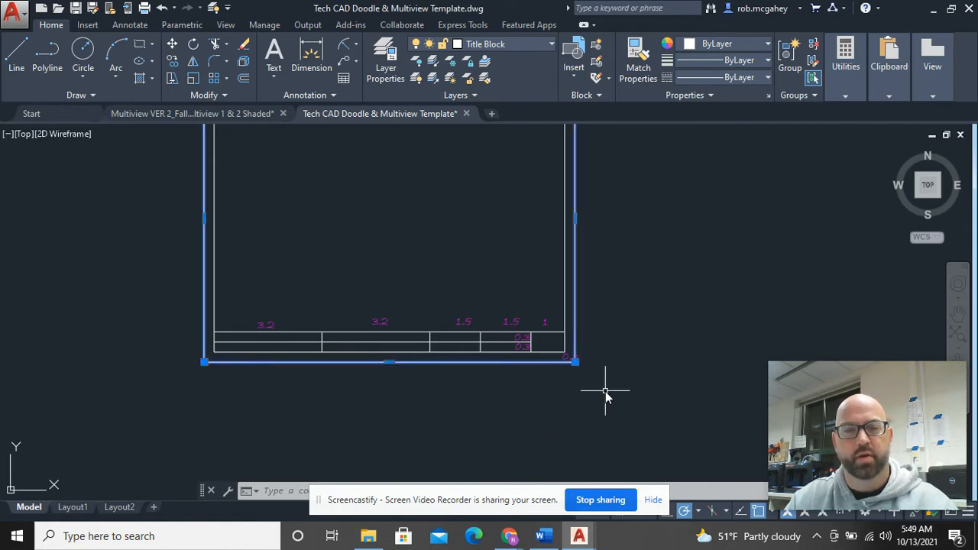
Step: Inspect the 0.3 dimension and the title block's horizontal lines by selecting them
scroll(583, 364, up, 5)
key(Escape)
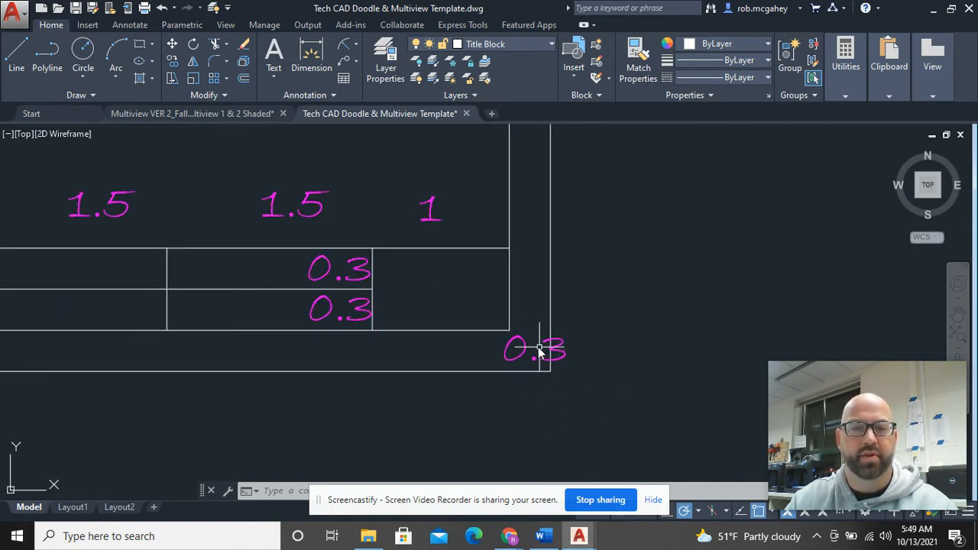
click(510, 330)
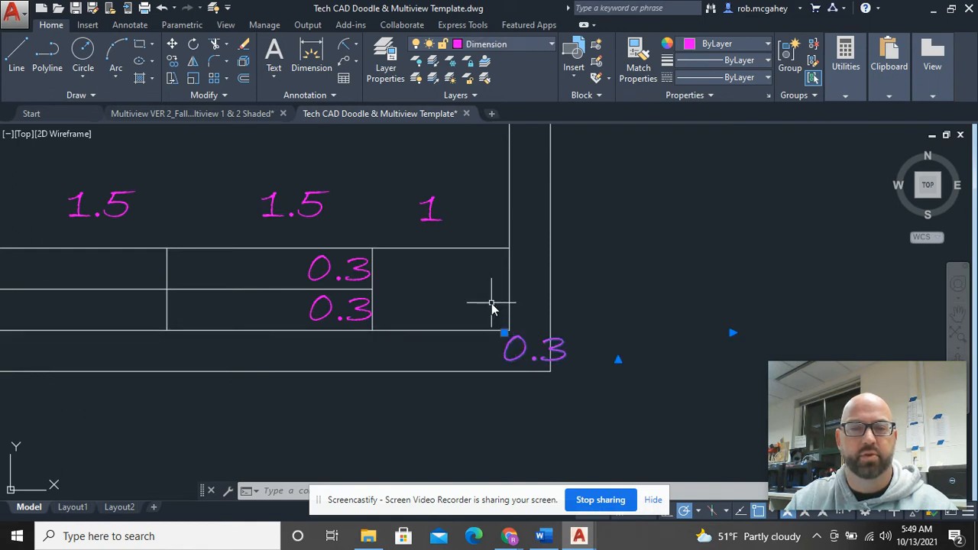
key(Escape)
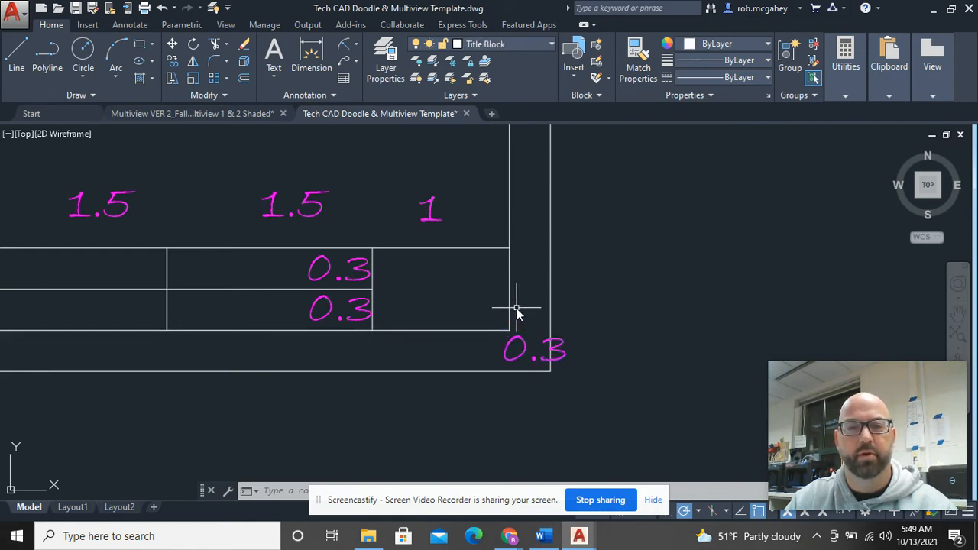
scroll(475, 323, down, 5)
scroll(531, 411, up, 4)
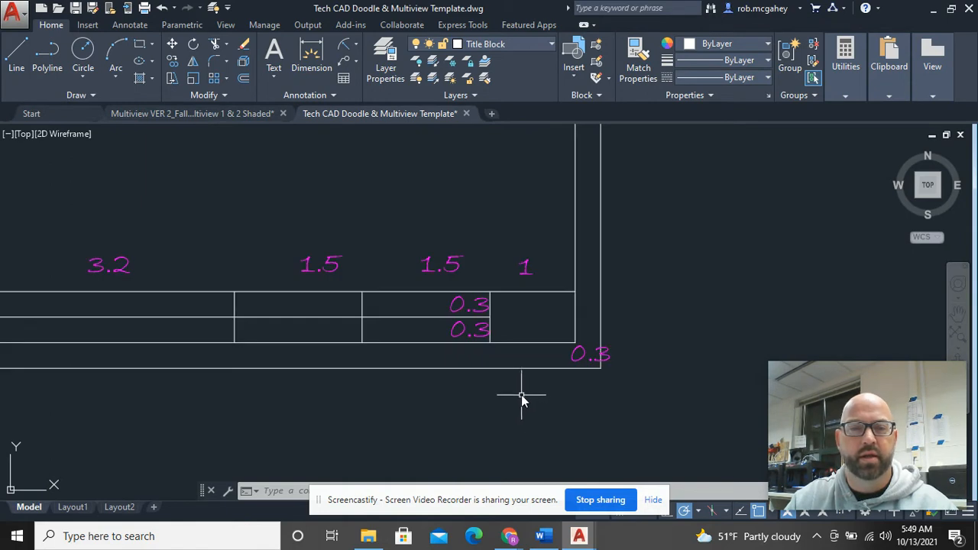
click(467, 317)
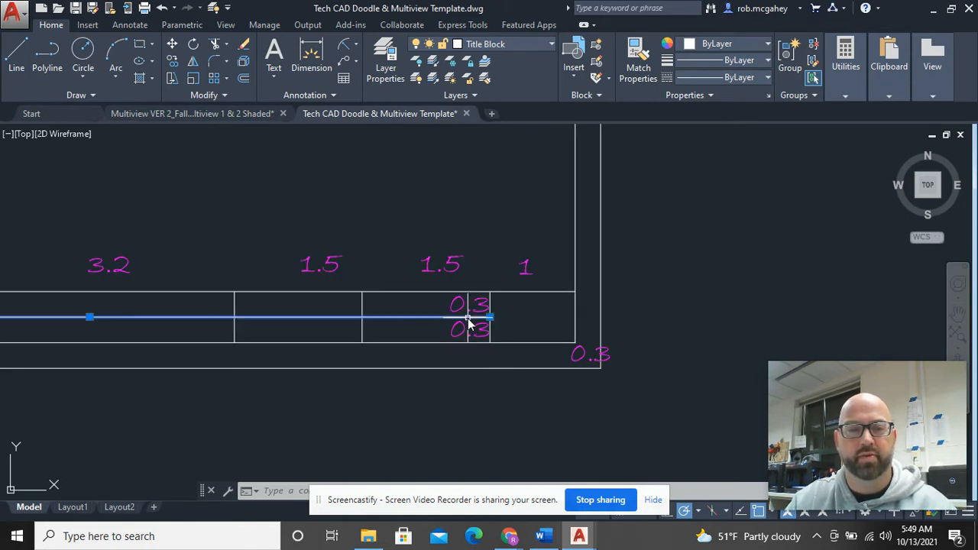
click(475, 291)
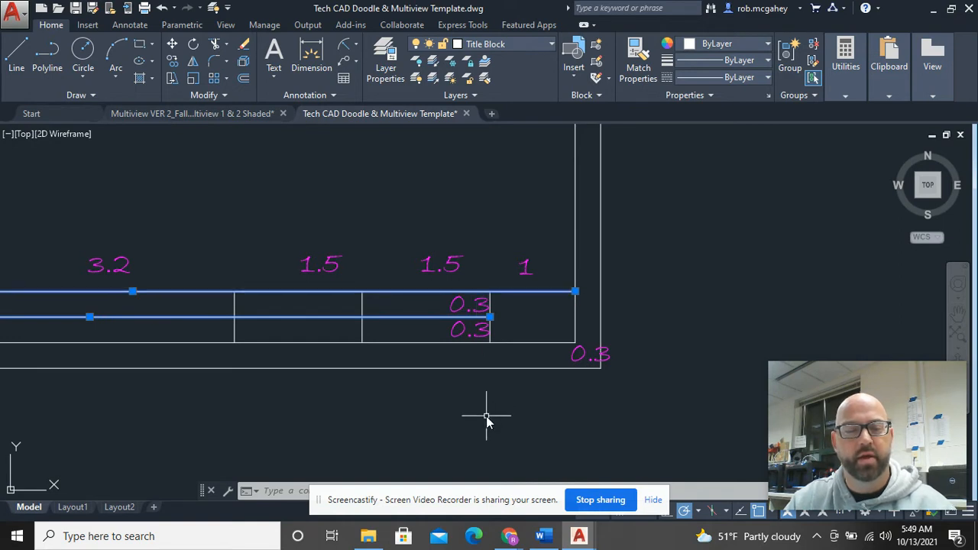
key(Escape)
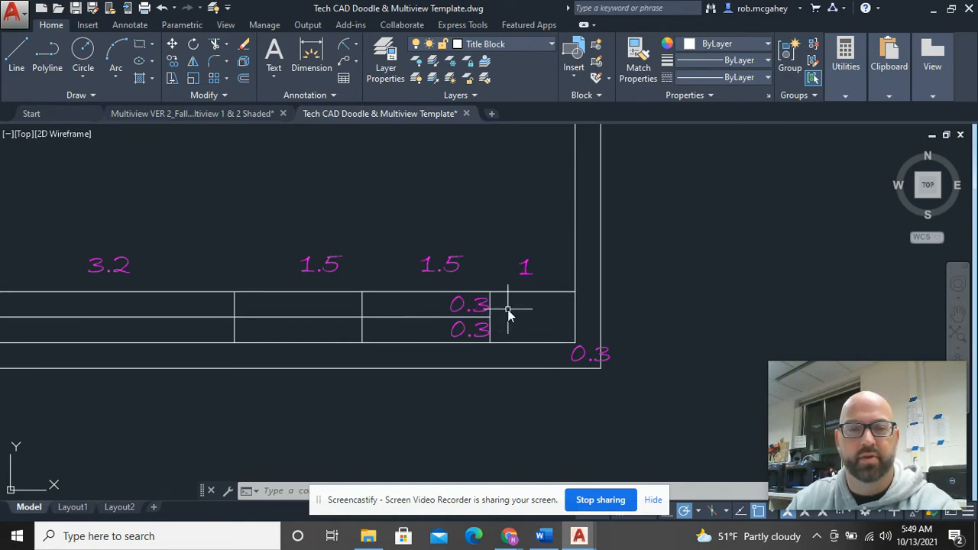
Step: Begin moving the two 0.3 labels with the vertical line beside them, then cancel
scroll(496, 328, up, 10)
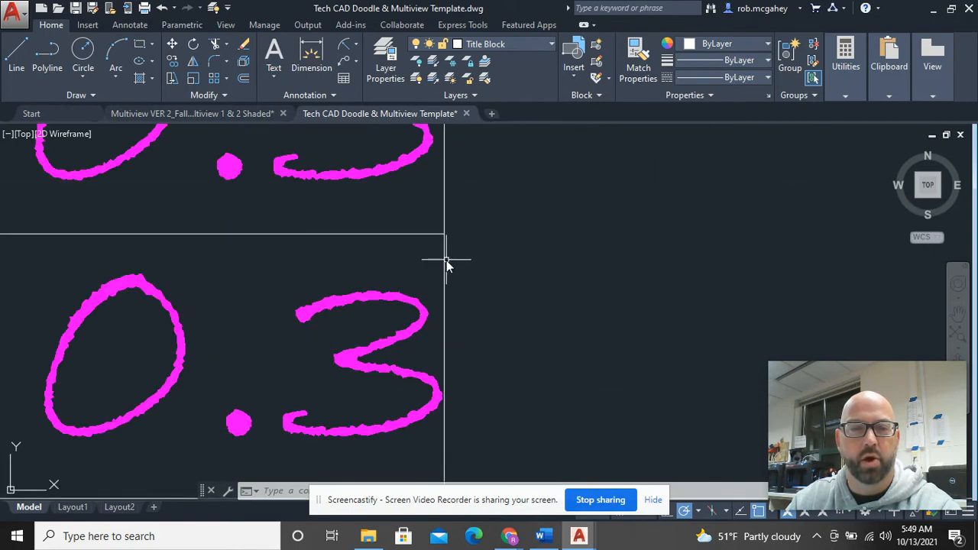
click(445, 261)
scroll(458, 267, down, 7)
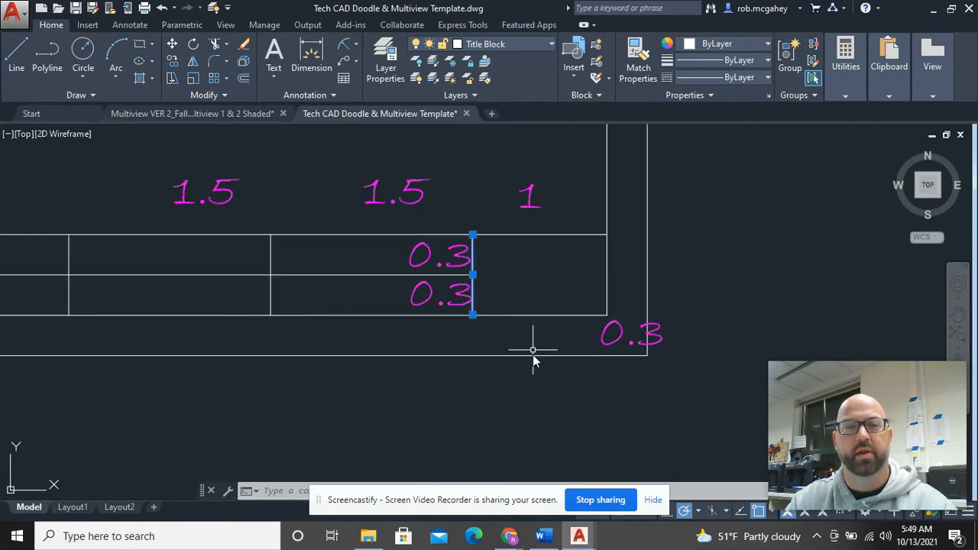
click(443, 298)
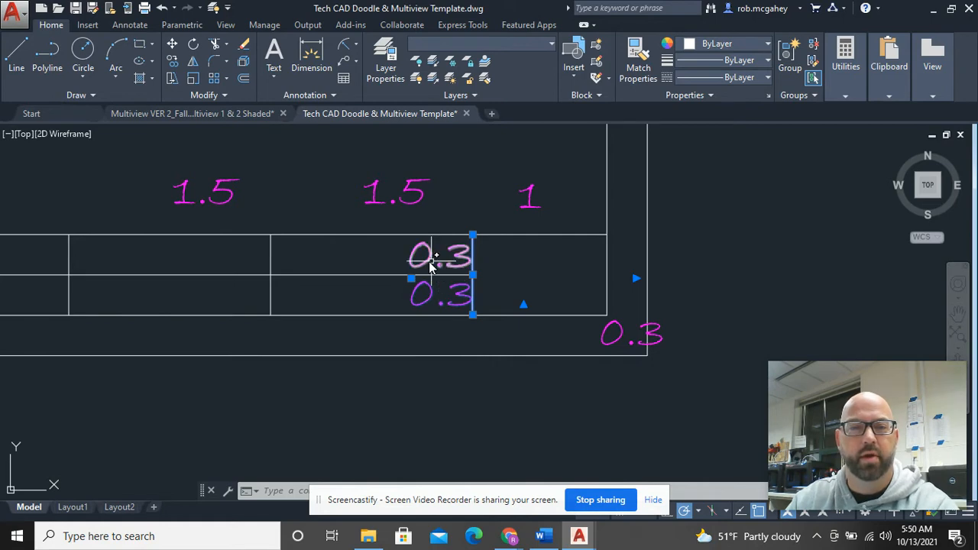
click(430, 262)
right_click(430, 262)
click(458, 290)
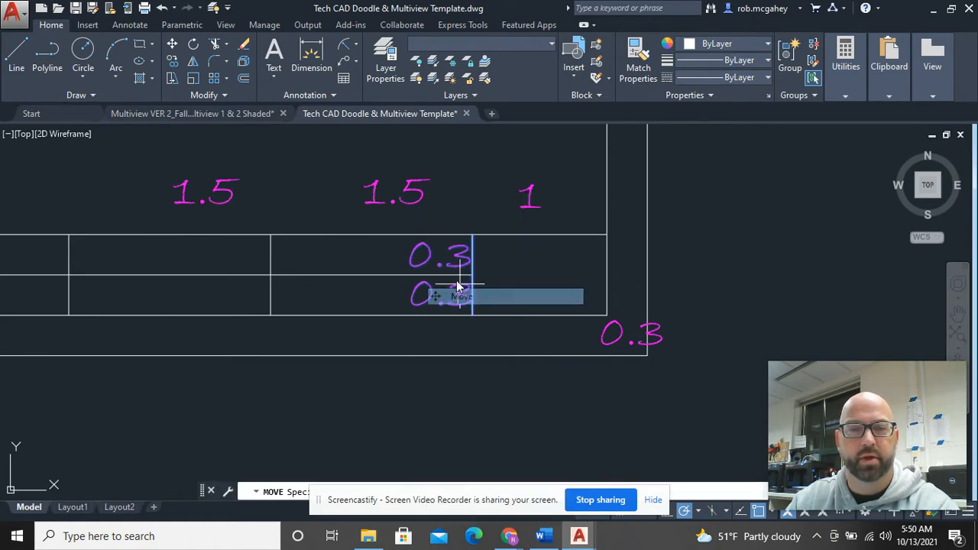
click(471, 275)
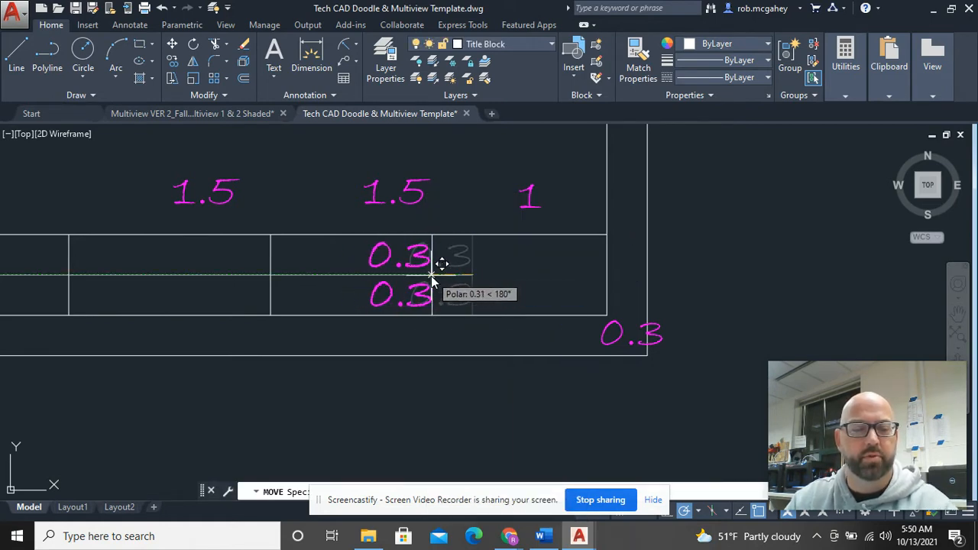
key(Escape)
Step: Move the two stacked 0.3 labels further left within their cells
click(426, 304)
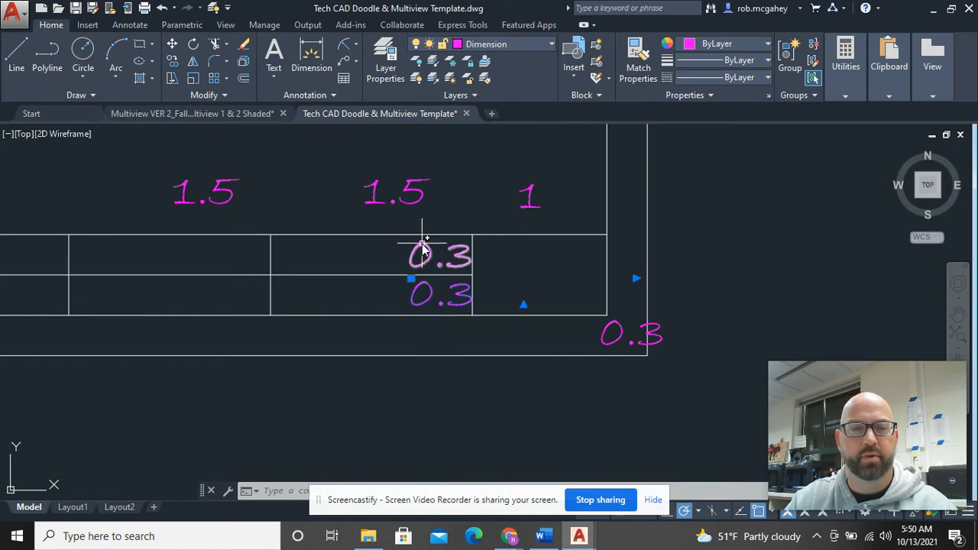
click(424, 252)
right_click(417, 256)
click(447, 292)
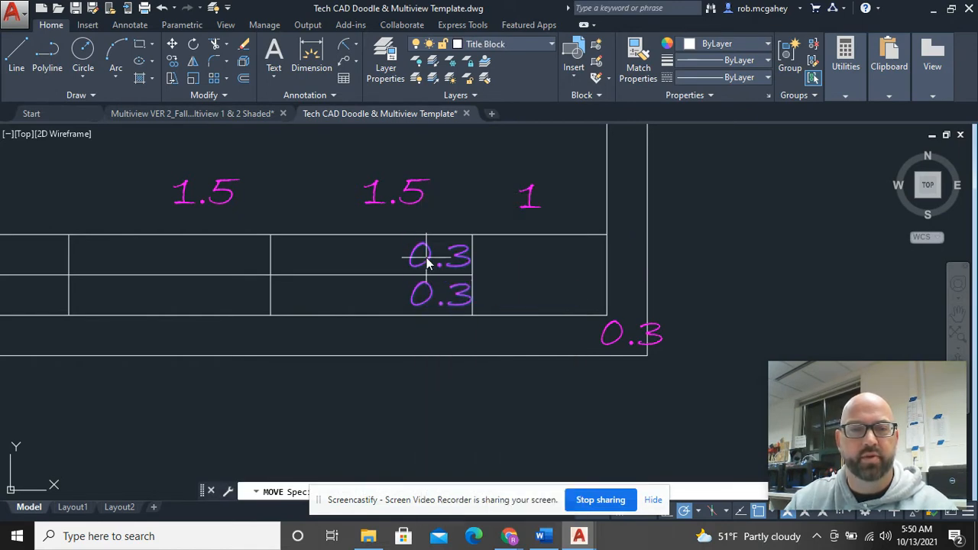
click(426, 262)
click(368, 260)
scroll(441, 284, down, 4)
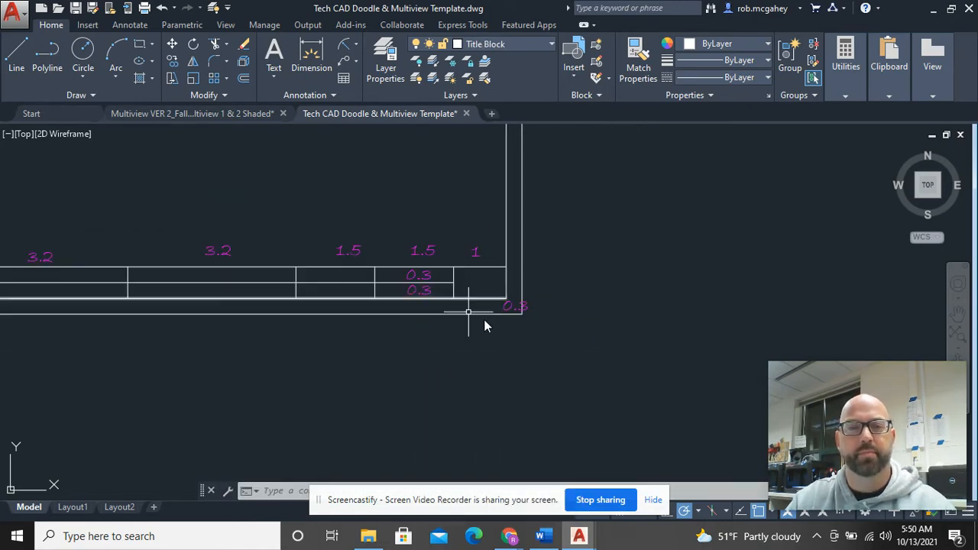
middle_drag(710, 345, 560, 375)
scroll(596, 301, down, 3)
mouse_move(596, 301)
middle_down()
mouse_move(386, 302)
mouse_move(415, 302)
middle_up()
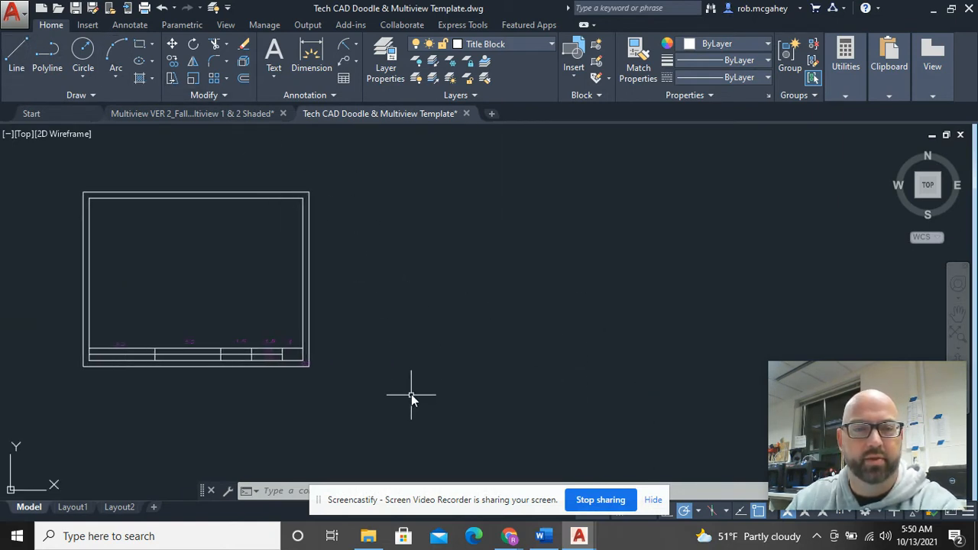
Step: Start a line below the sheet, then cancel it without drawing anything
key(l)
key(Return)
click(435, 372)
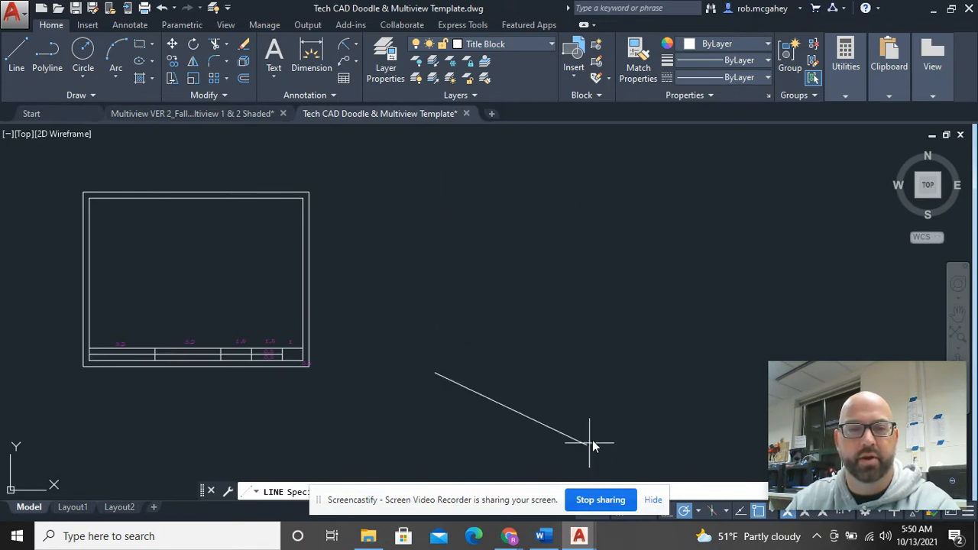
key(Escape)
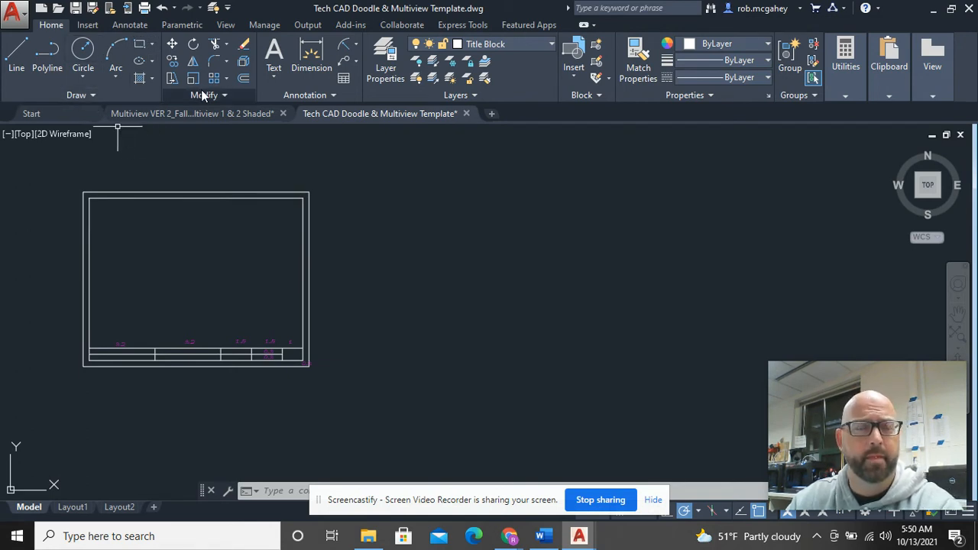
click(140, 46)
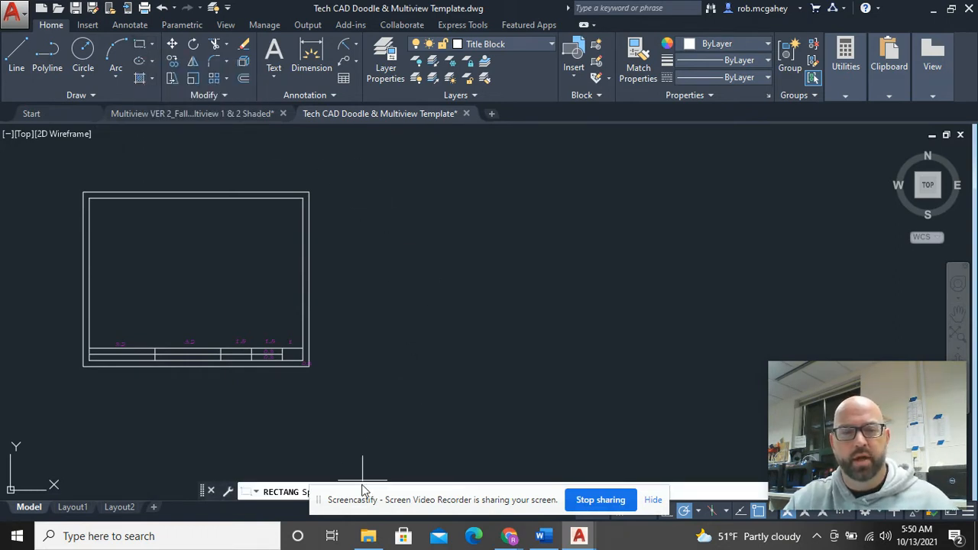
click(472, 488)
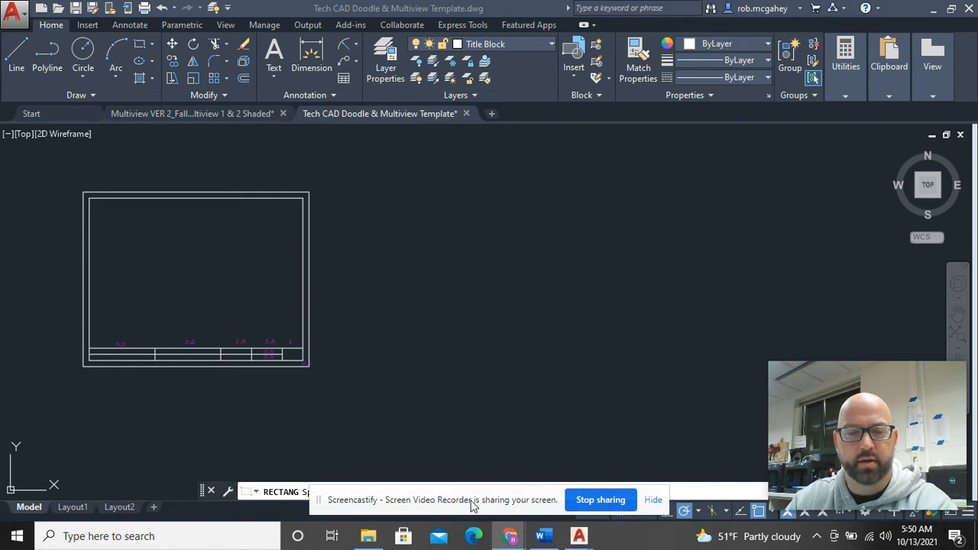
drag(472, 504, 415, 523)
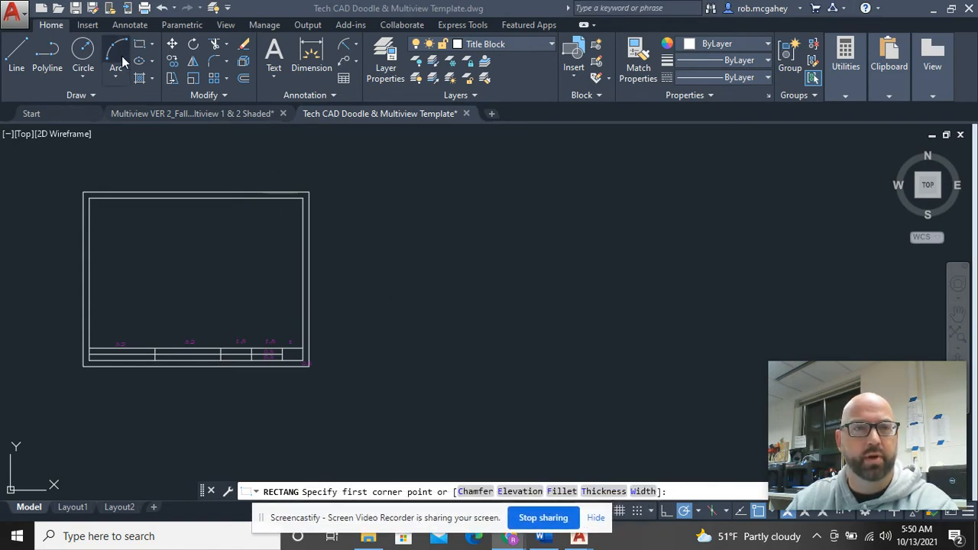
click(140, 46)
click(416, 369)
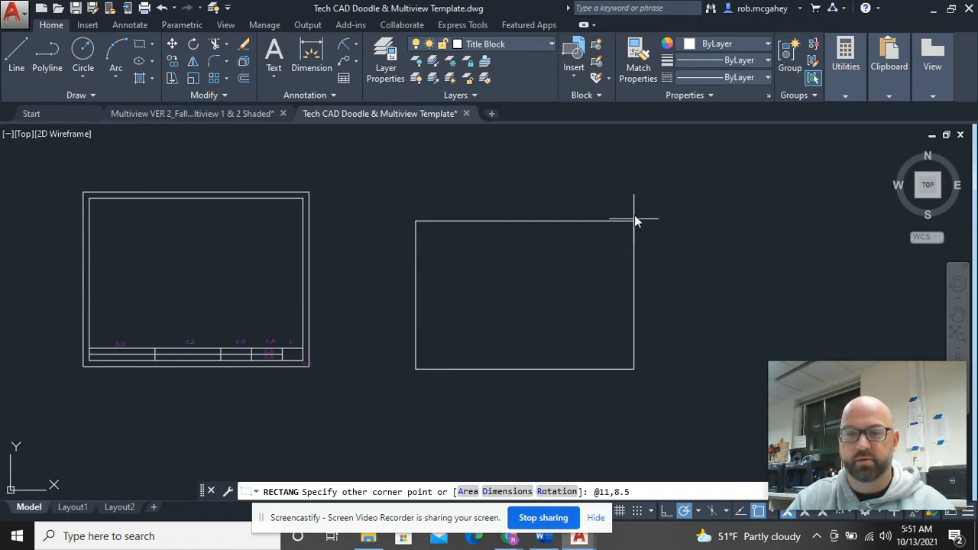
key(Return)
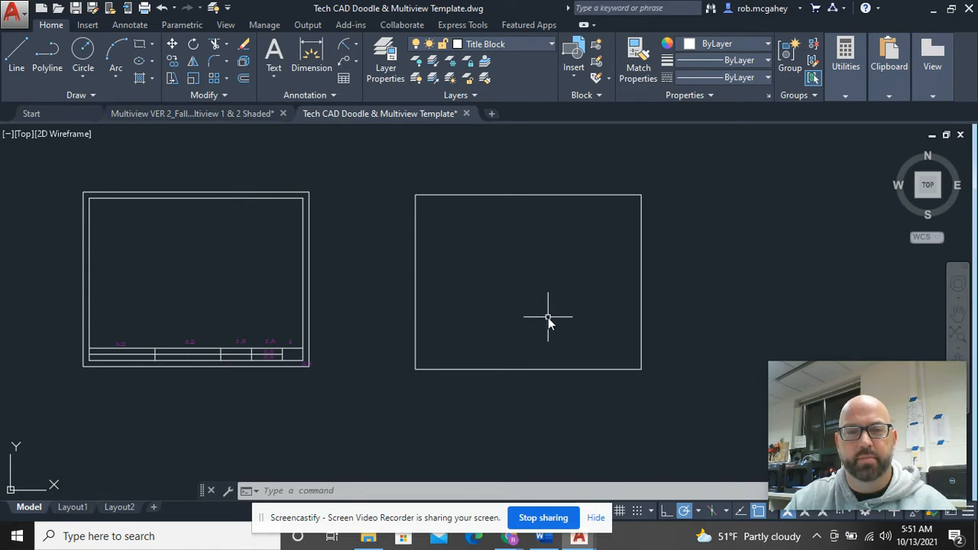
Step: Offset the new rectangle 0.3 inward to create its inner border
scroll(275, 348, up, 8)
middle_drag(484, 408, 418, 250)
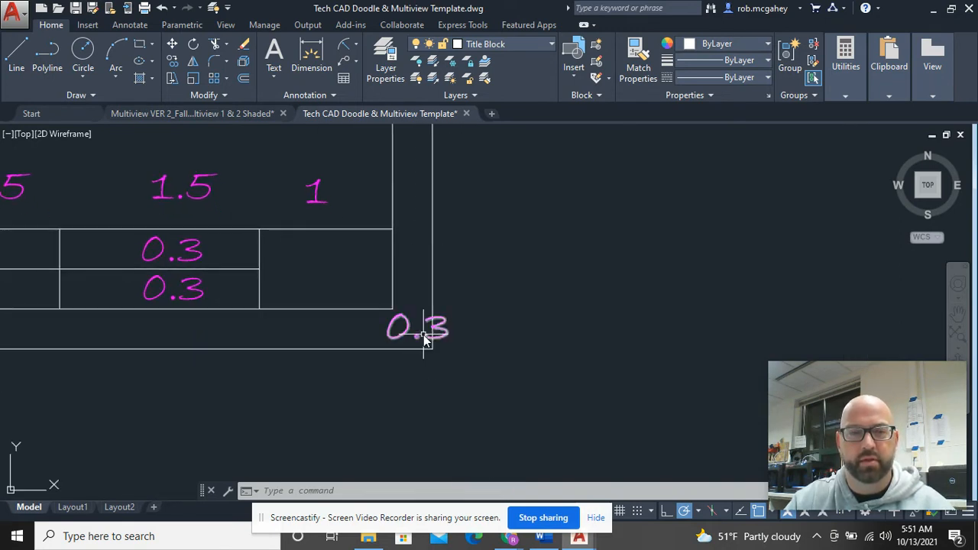
scroll(393, 331, down, 4)
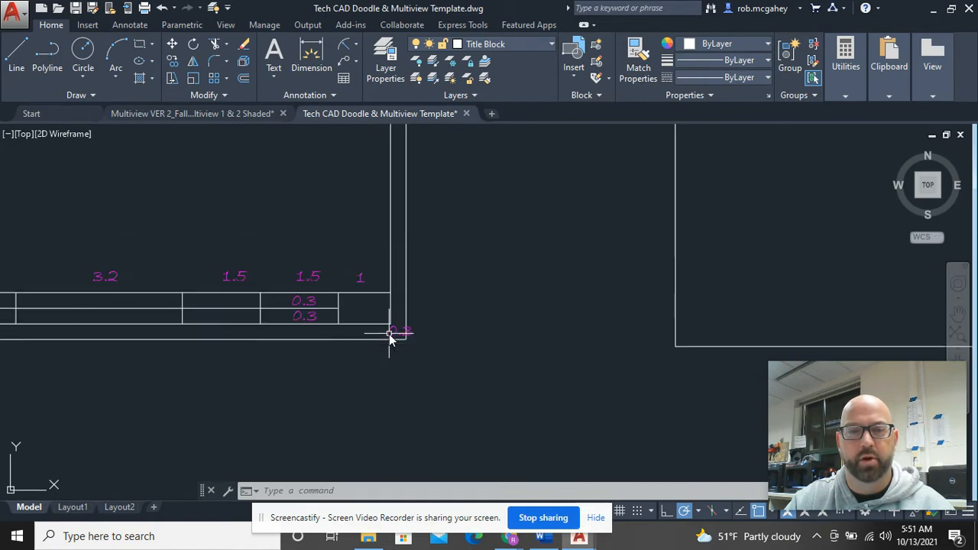
middle_drag(665, 331, 371, 343)
scroll(381, 335, down, 4)
middle_drag(480, 305, 452, 328)
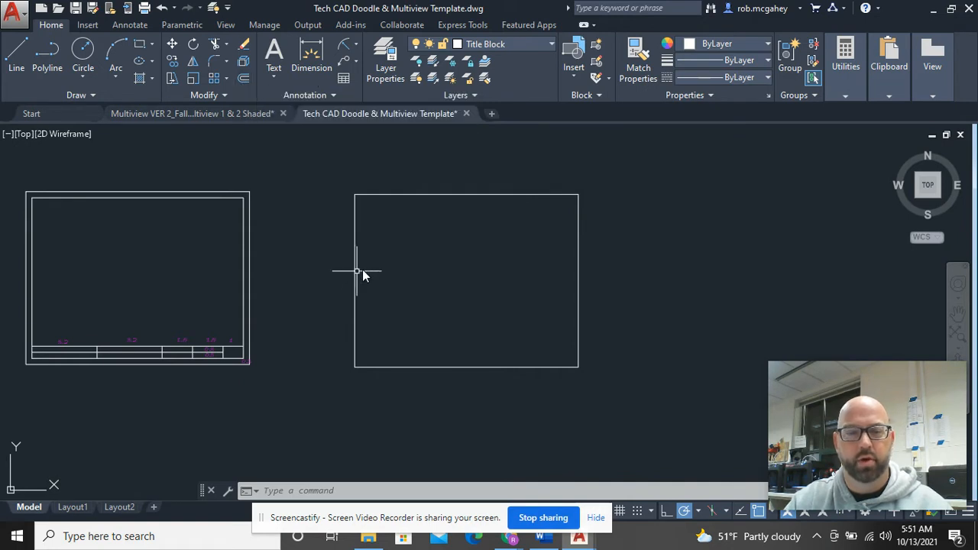
text(o)
key(Return)
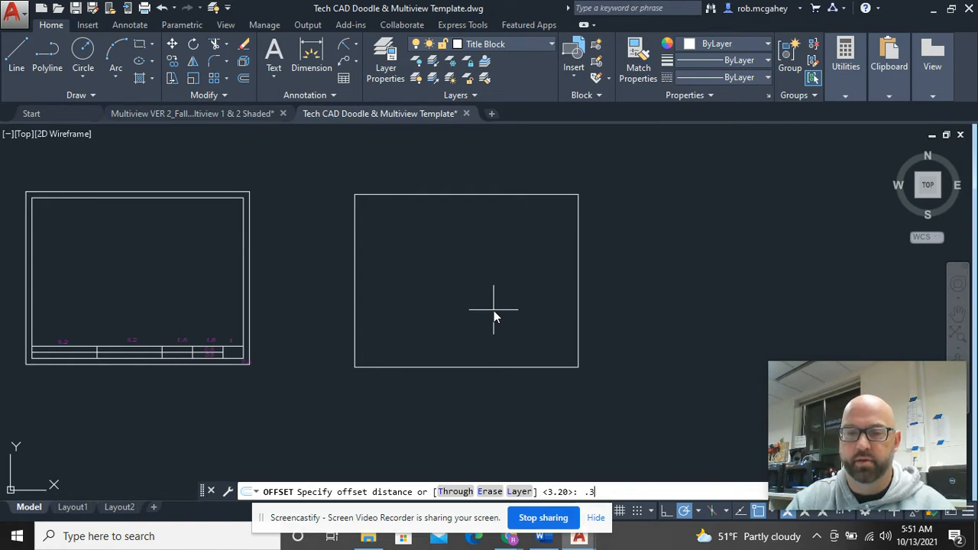
key(Return)
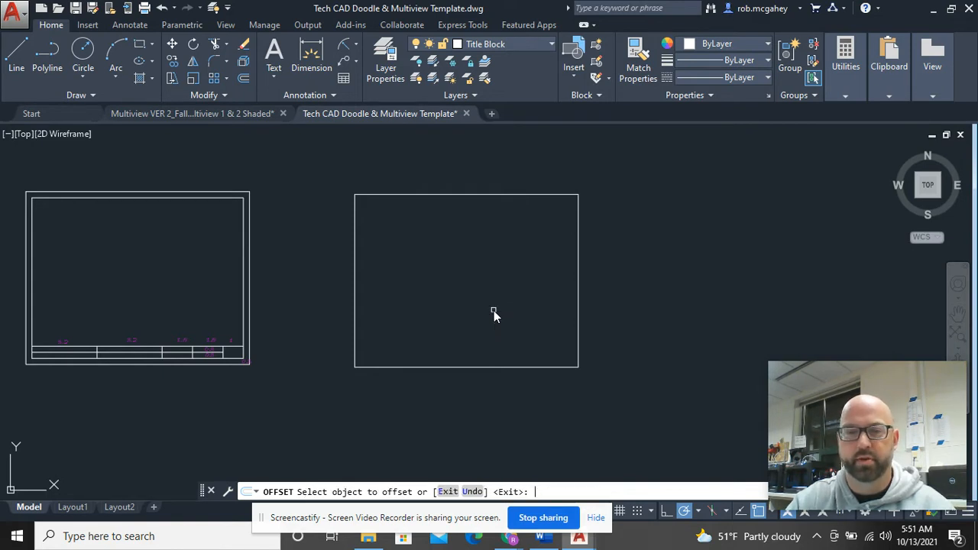
click(500, 367)
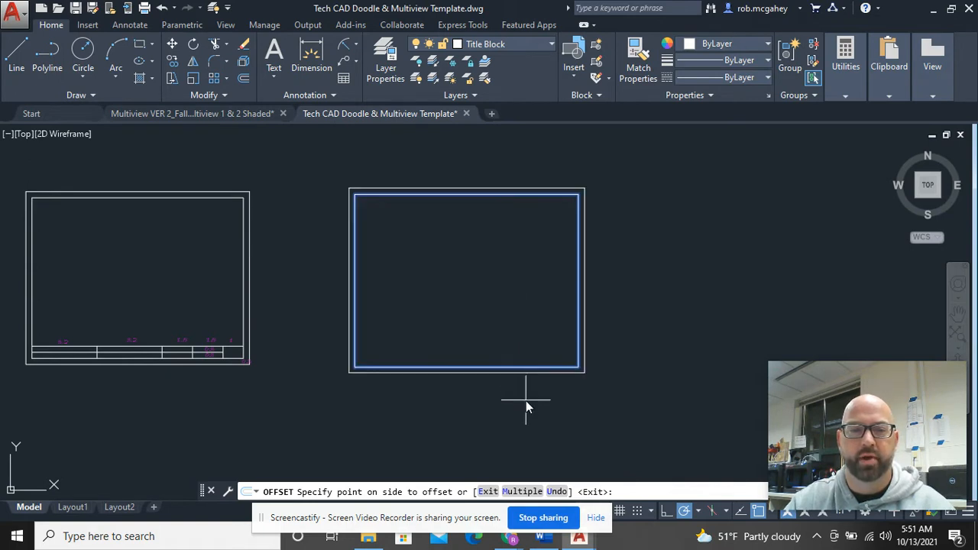
click(524, 282)
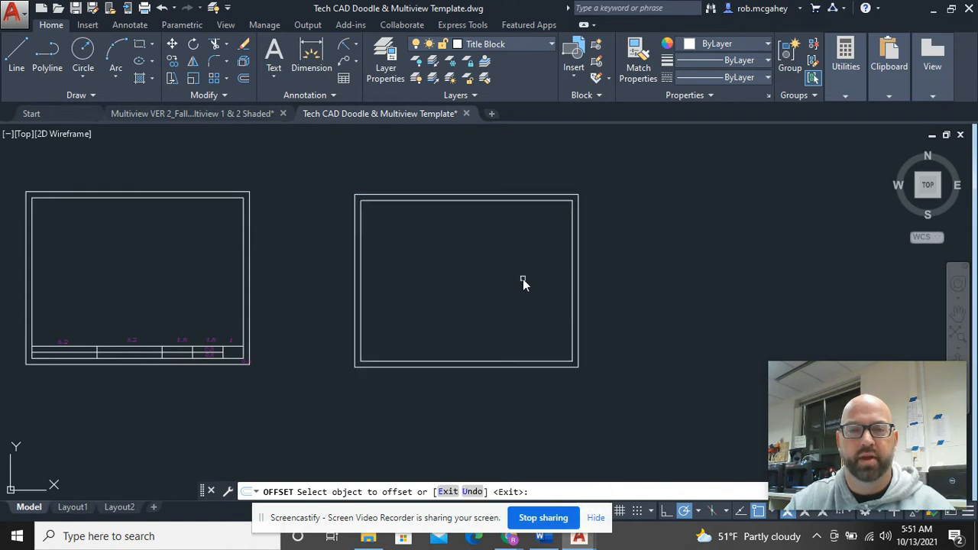
right_click(524, 279)
click(545, 293)
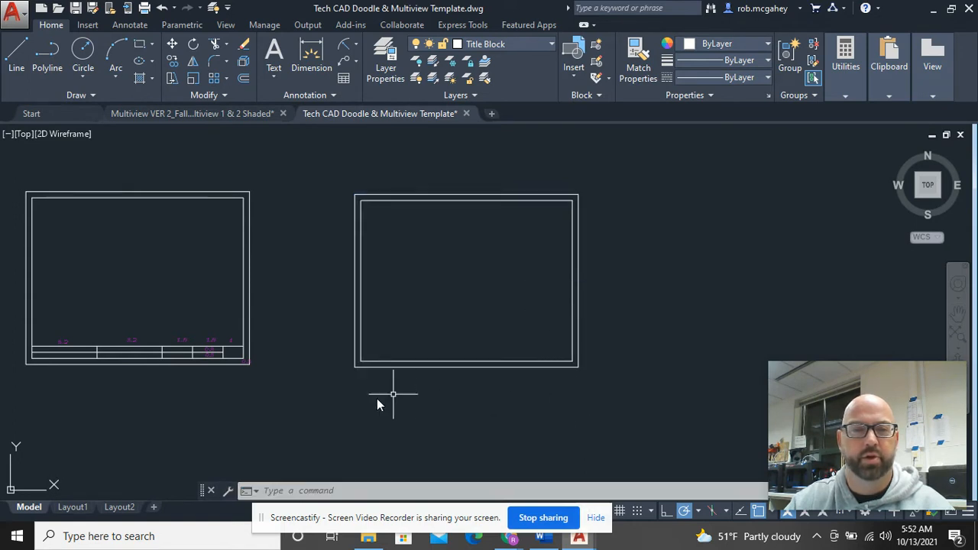
Step: Check the outer and inner rectangles and the left sheet's title-block lines by selecting them
click(391, 366)
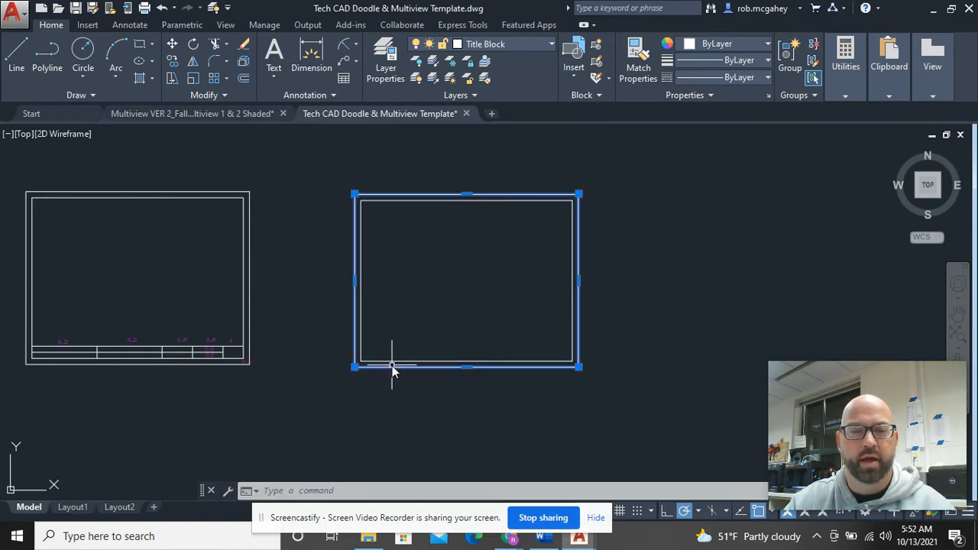
key(Escape)
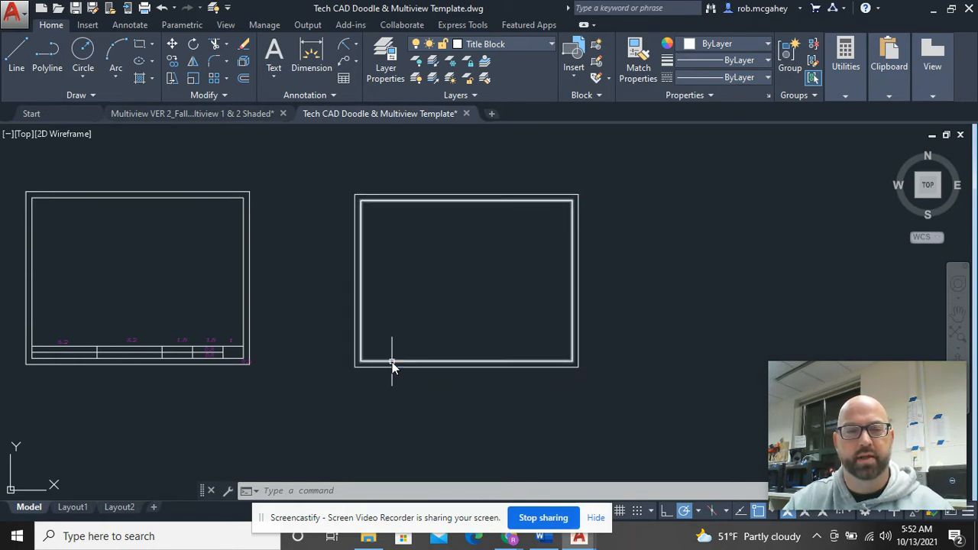
click(392, 362)
key(Escape)
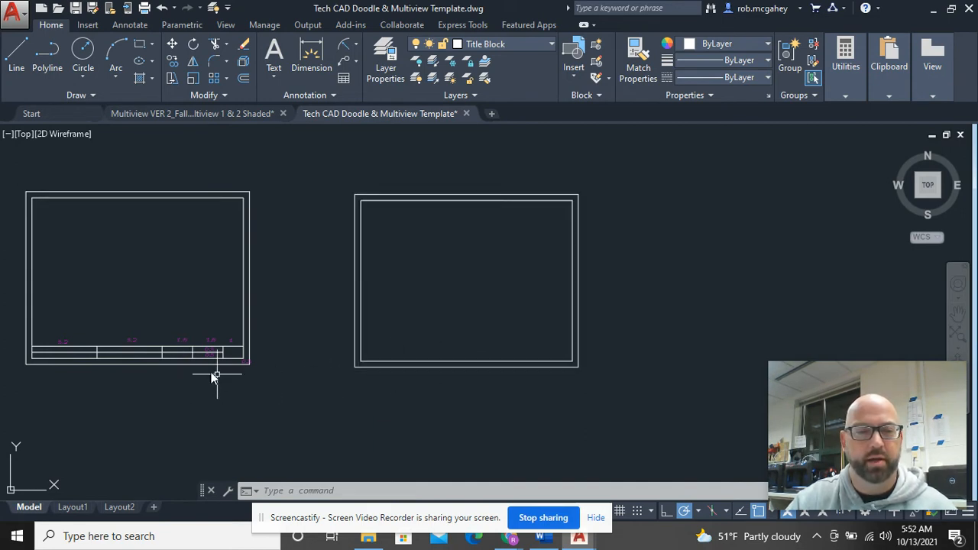
scroll(206, 373, up, 2)
middle_drag(170, 379, 365, 393)
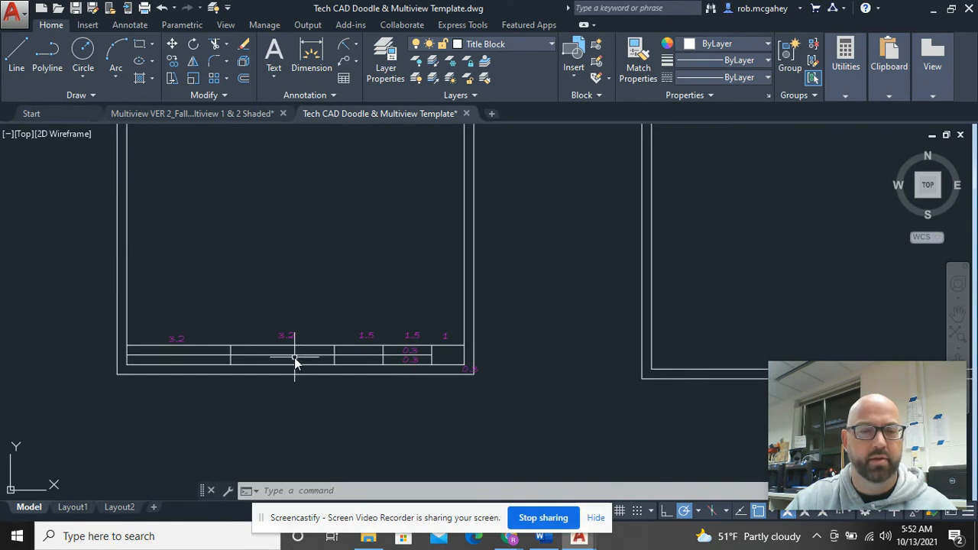
click(296, 355)
click(316, 346)
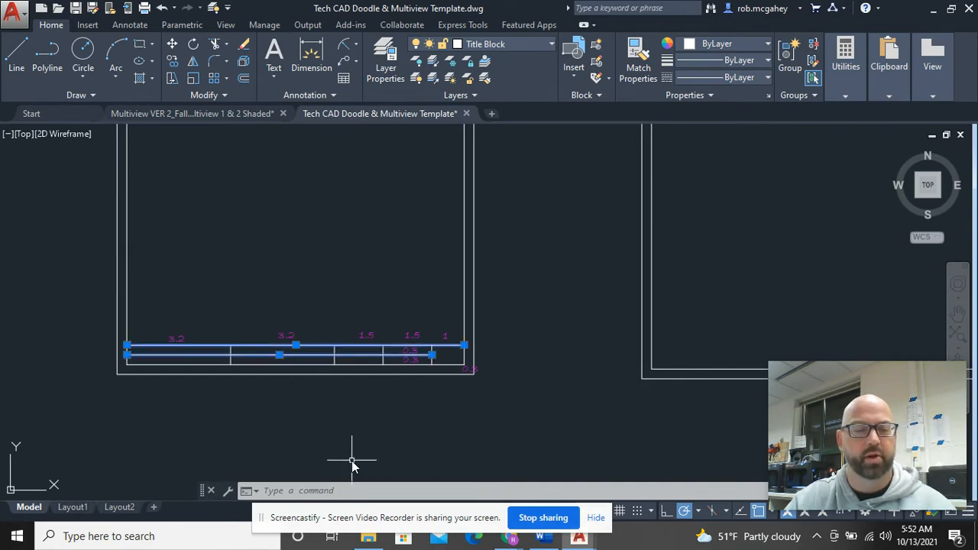
key(Escape)
Step: Select the new sheet's inner border rectangle
scroll(398, 409, down, 4)
middle_drag(542, 400, 443, 388)
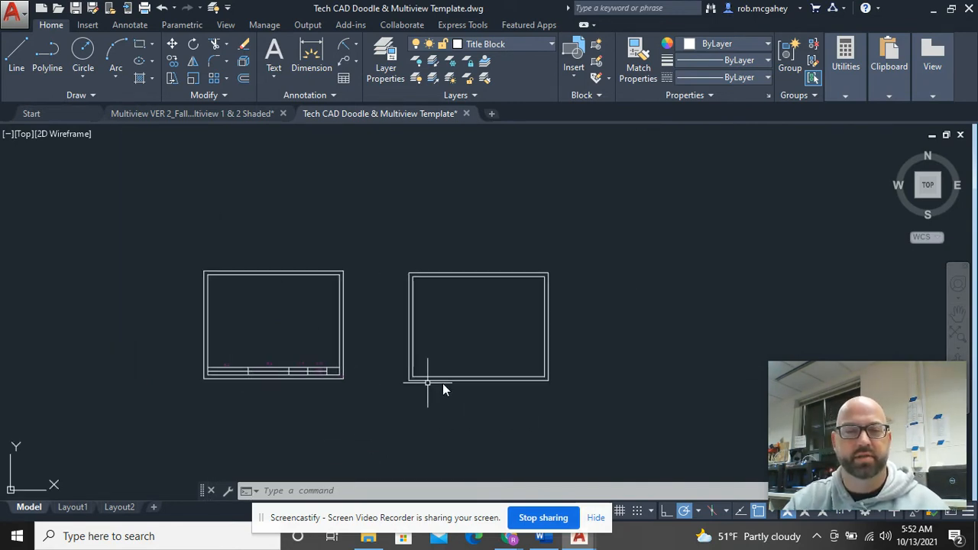
scroll(444, 384, up, 4)
click(449, 370)
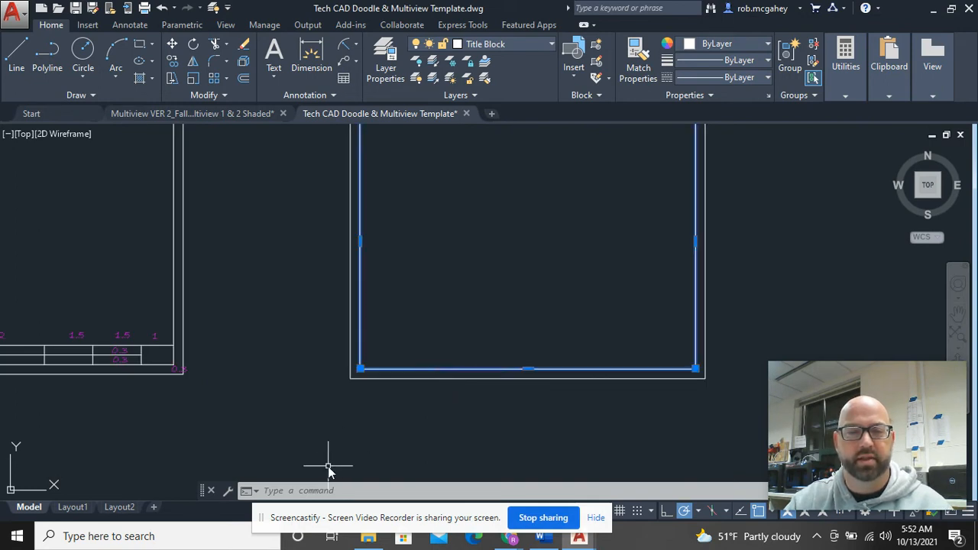
Step: Explode the inner border rectangle and confirm its bottom and right edges are separate lines
click(248, 65)
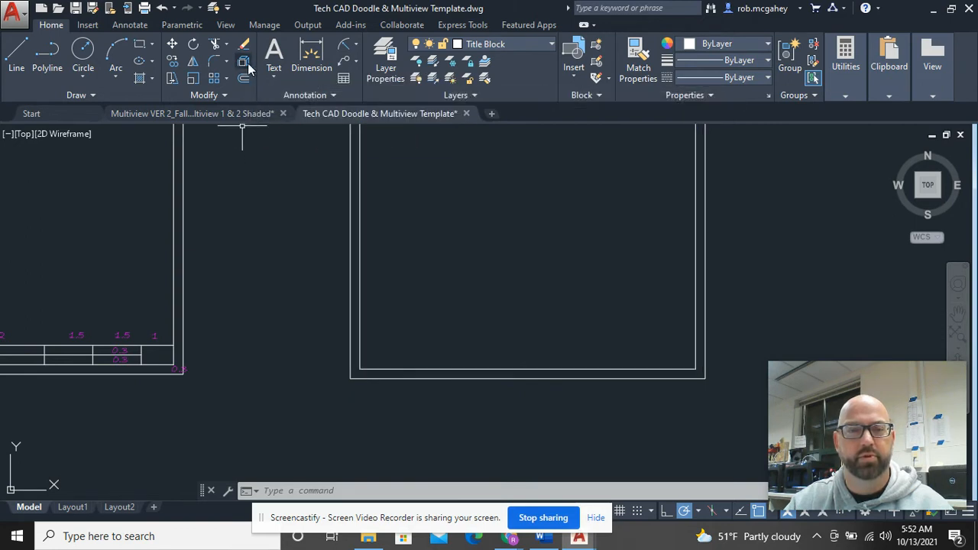
click(488, 369)
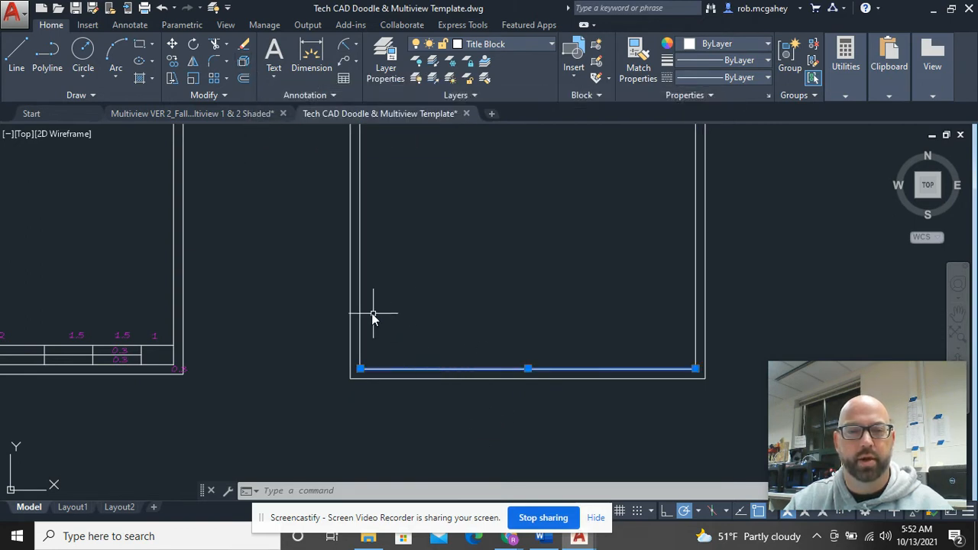
click(362, 287)
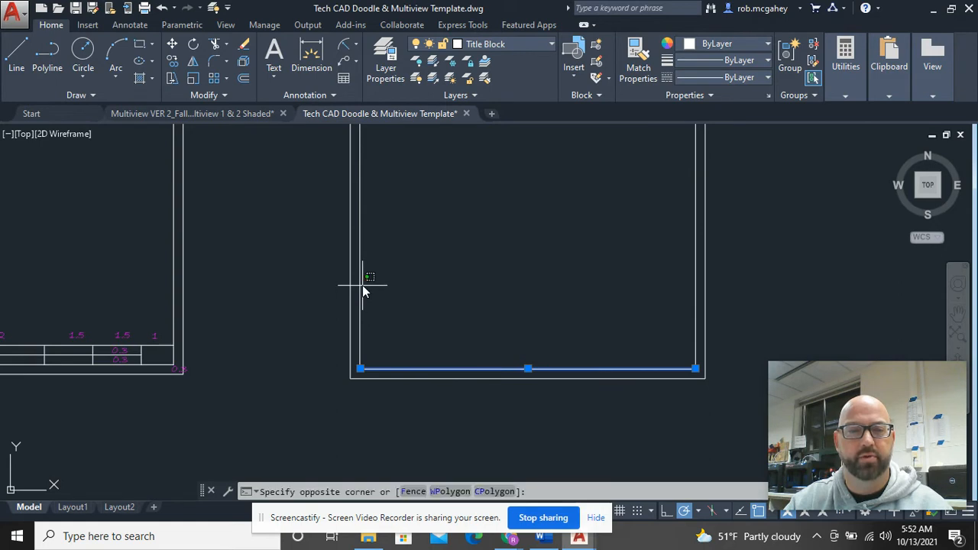
click(373, 290)
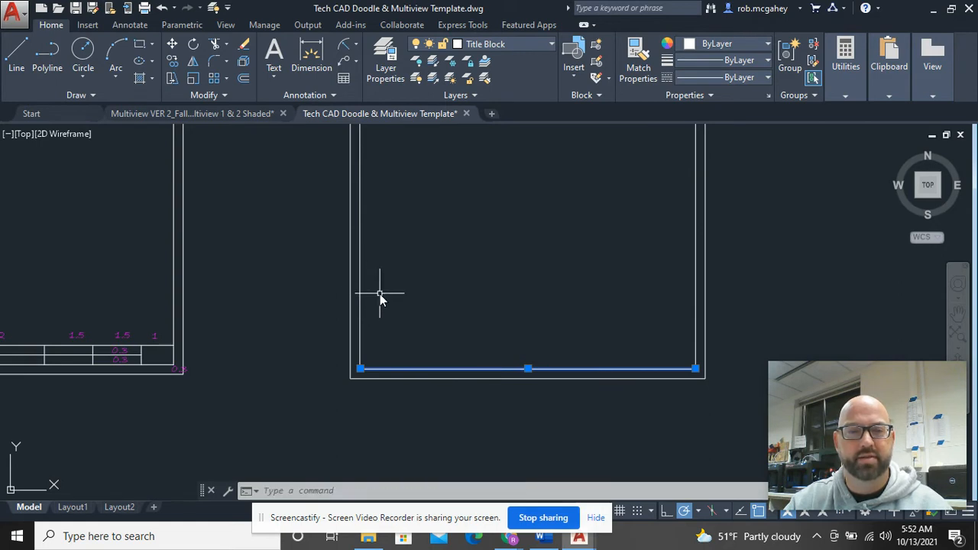
click(699, 288)
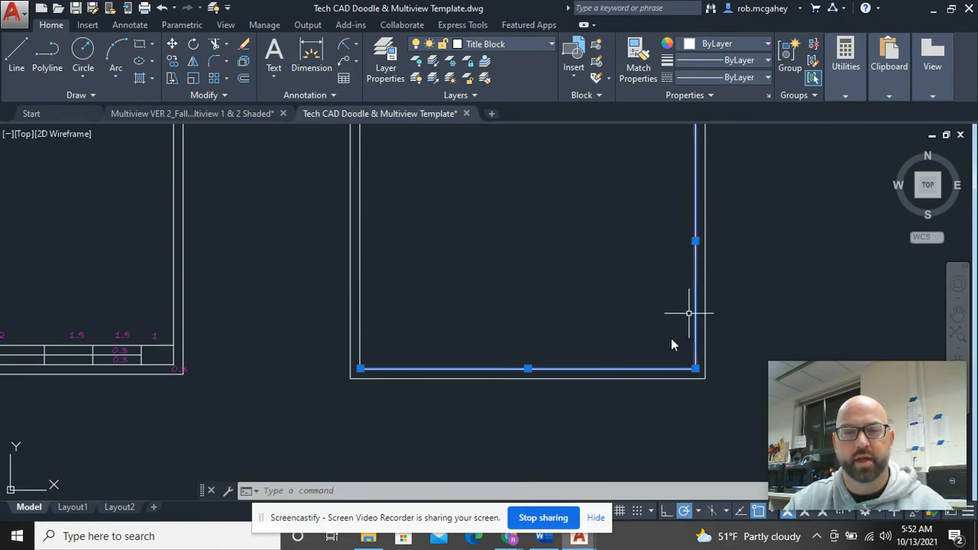
key(Escape)
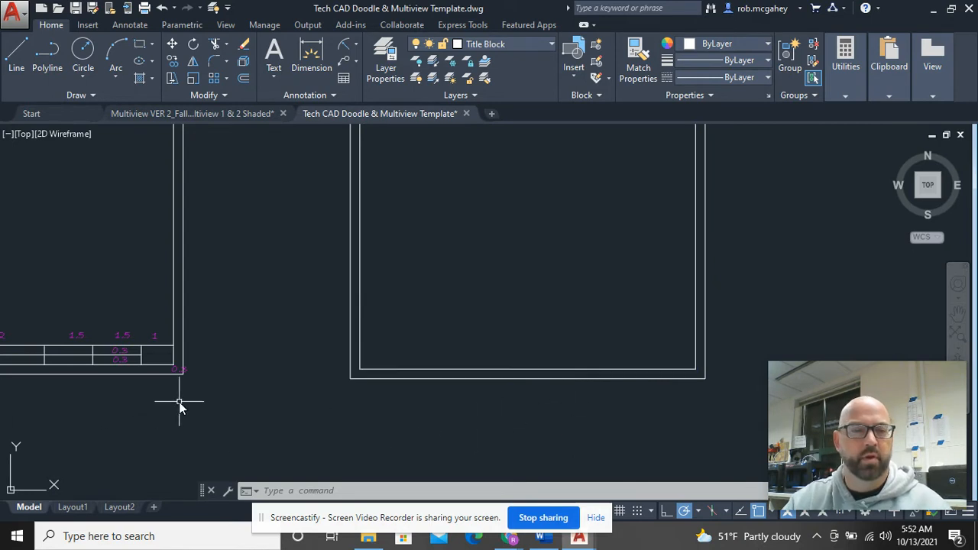
middle_drag(179, 401, 392, 385)
scroll(334, 364, up, 6)
middle_drag(334, 364, 384, 446)
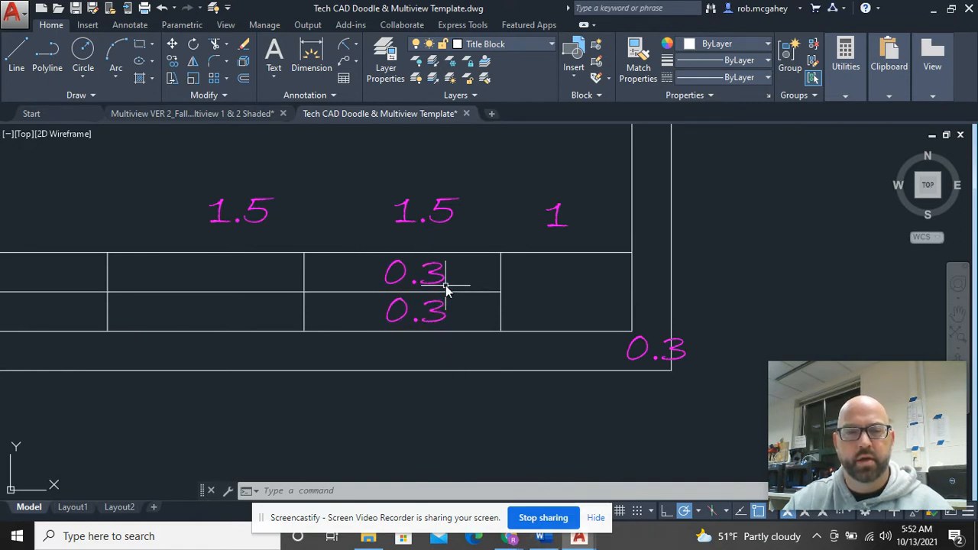
Step: Offset the inner frame's bottom line upward 0.3 twice, making two stacked title-block row lines
scroll(509, 312, down, 5)
mouse_move(690, 316)
middle_down()
mouse_move(226, 326)
mouse_move(96, 344)
middle_up()
text(o)
key(Return)
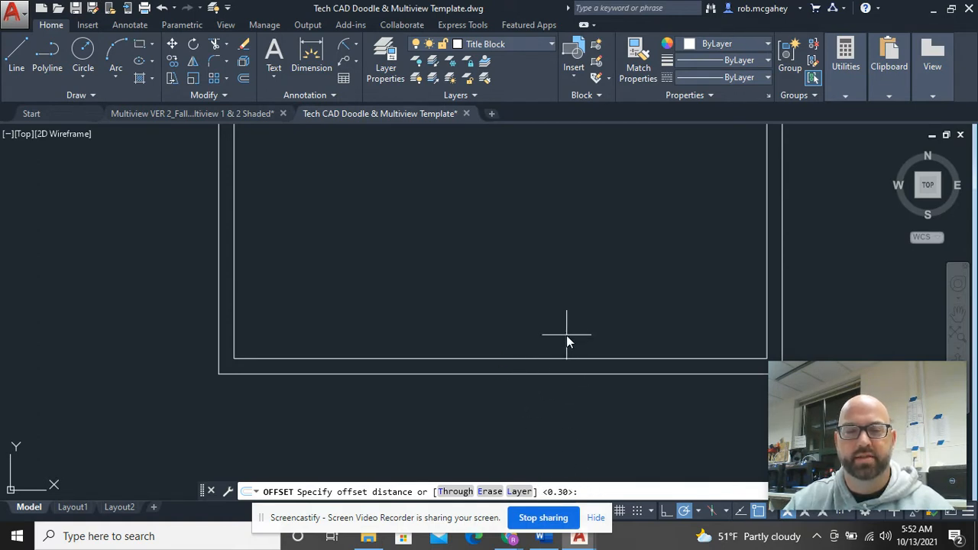
key(Return)
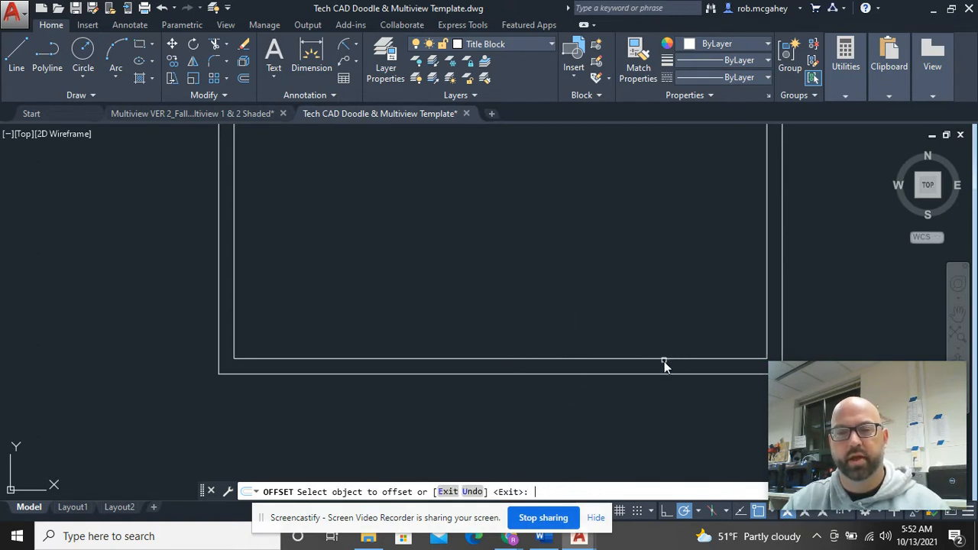
click(481, 359)
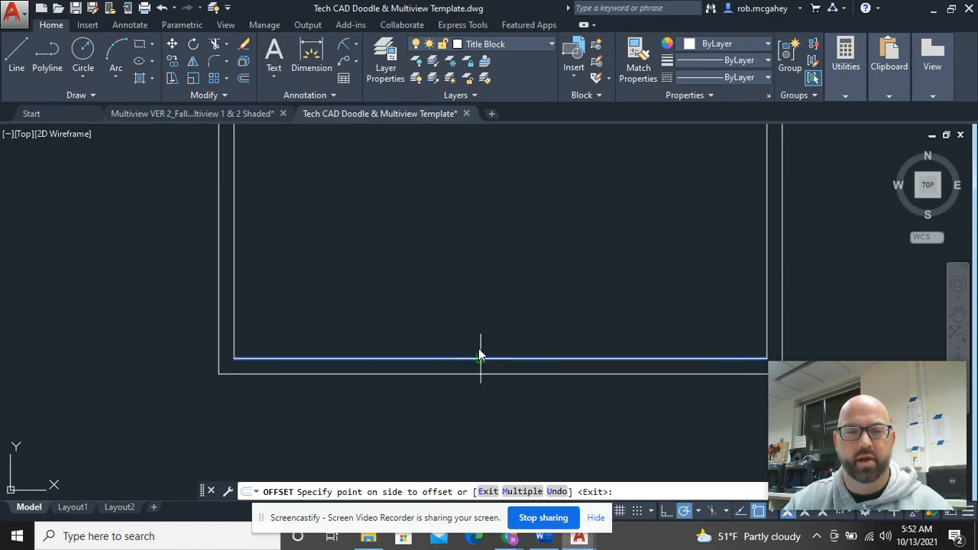
click(474, 325)
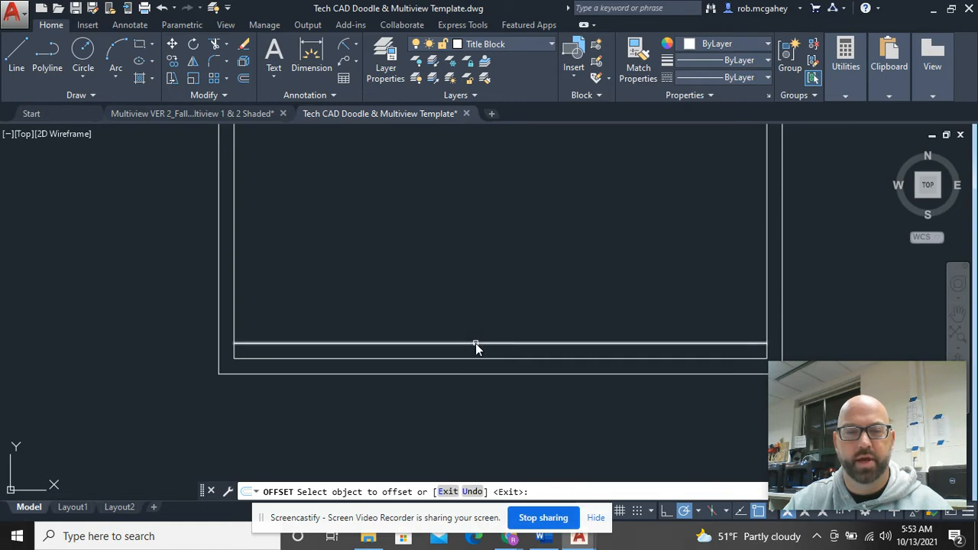
click(475, 344)
click(479, 252)
right_click(481, 253)
click(501, 262)
scroll(497, 271, down, 4)
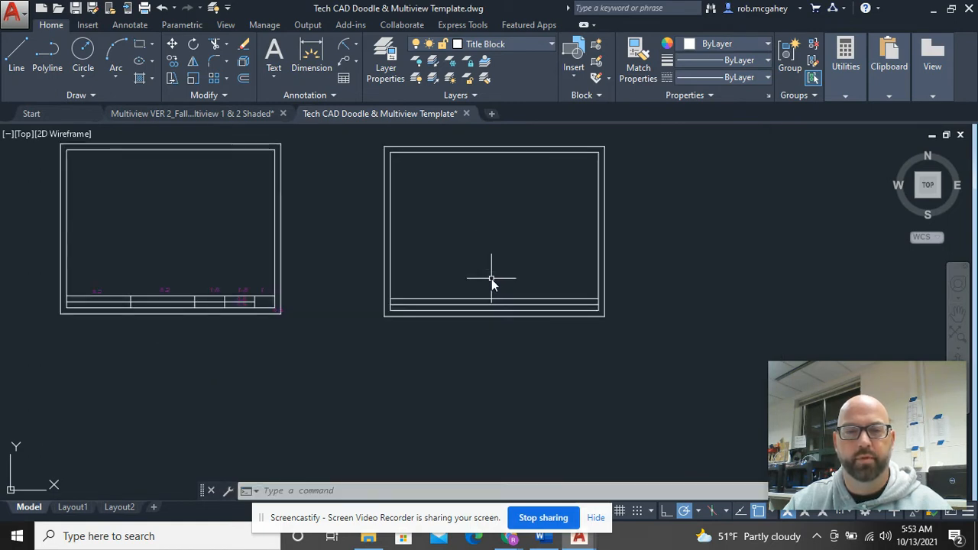
middle_drag(351, 375, 485, 375)
scroll(494, 354, up, 2)
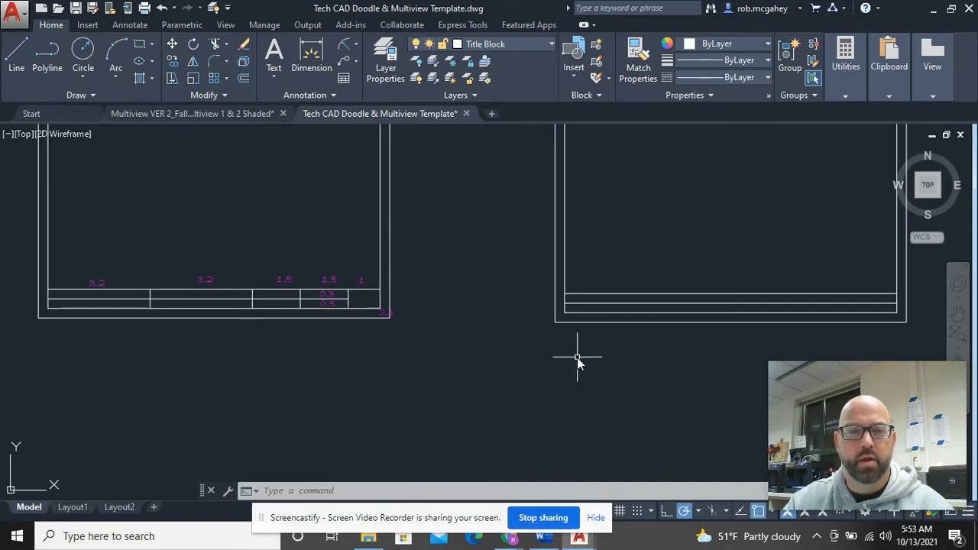
middle_drag(577, 362, 482, 377)
scroll(389, 339, up, 2)
middle_drag(333, 334, 612, 356)
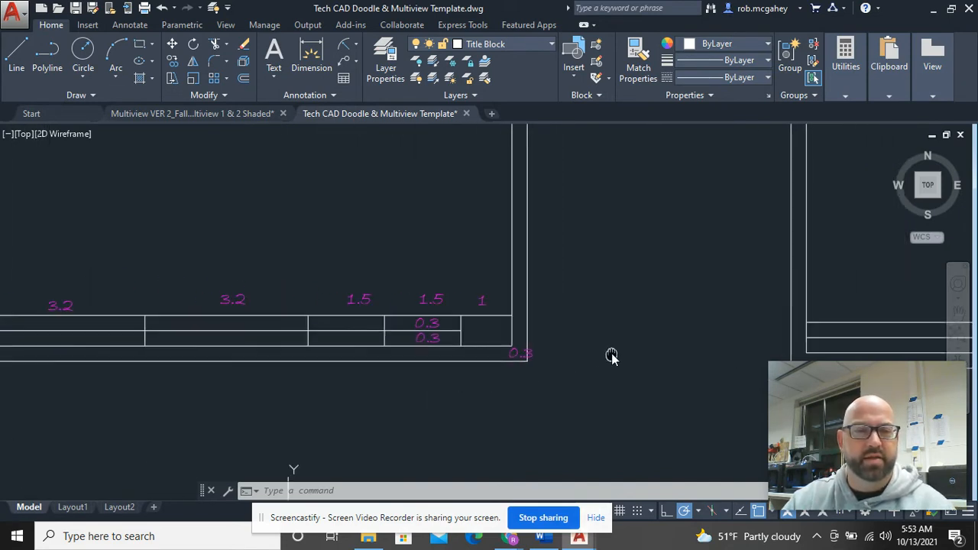
scroll(490, 311, up, 2)
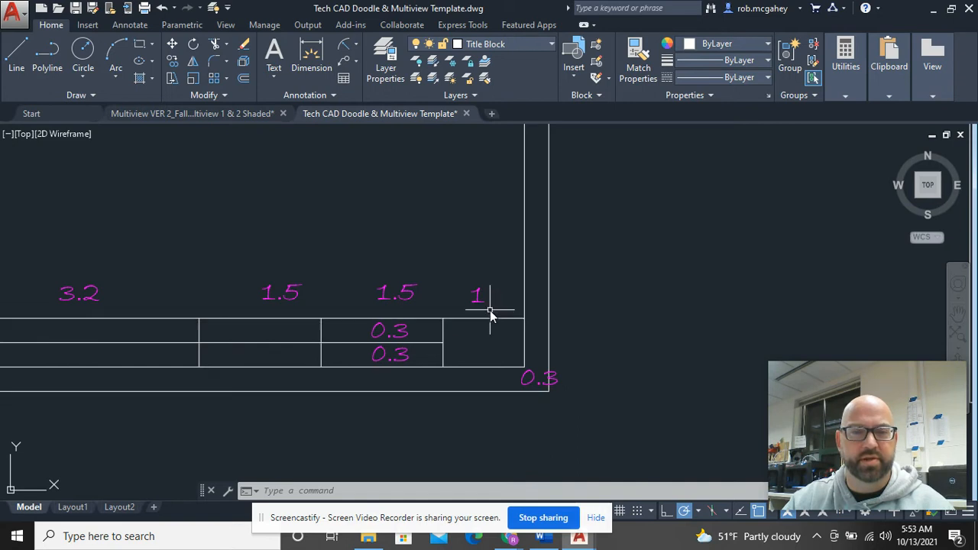
click(490, 310)
click(66, 254)
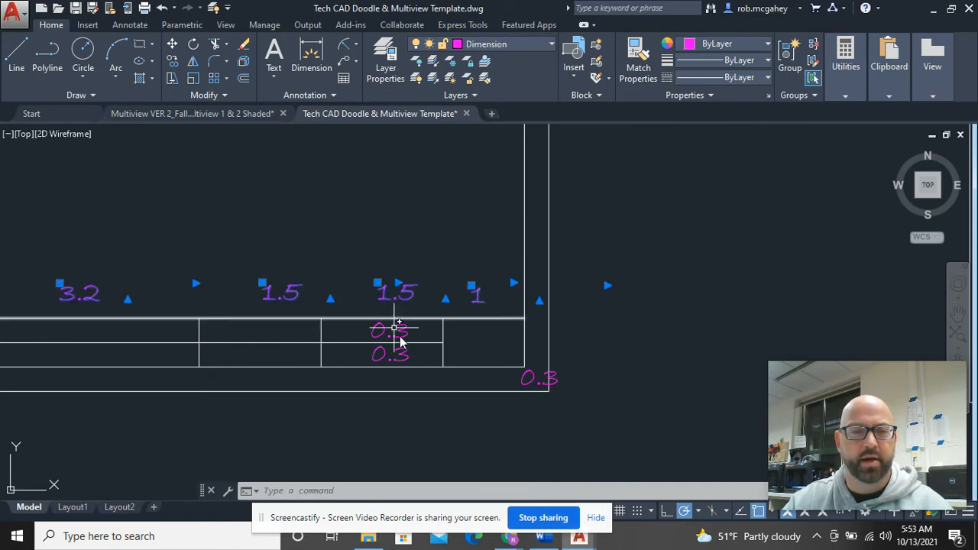
key(Escape)
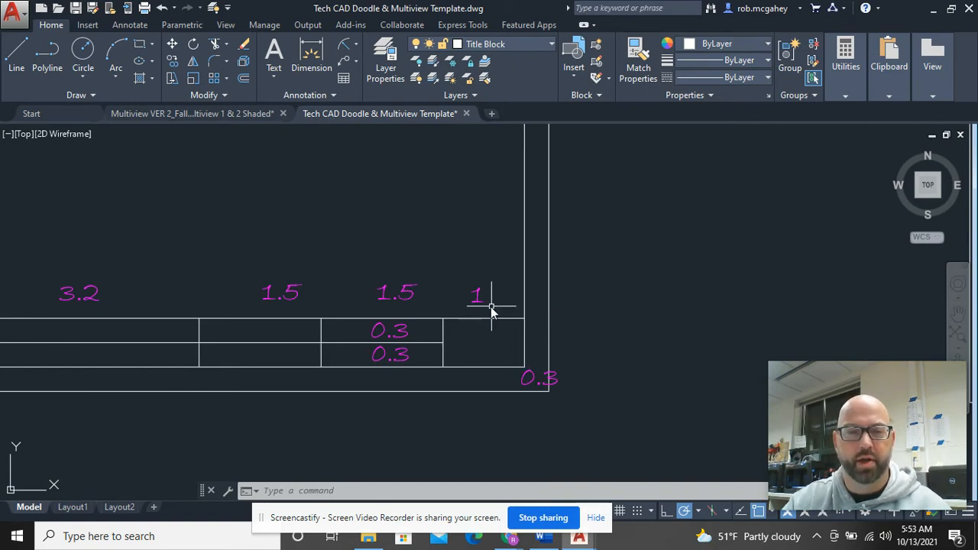
click(444, 330)
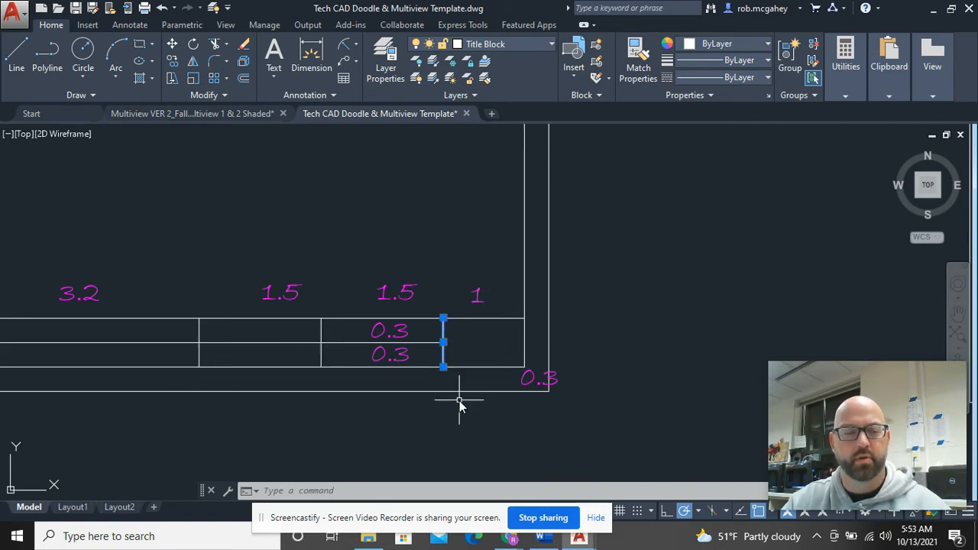
key(Escape)
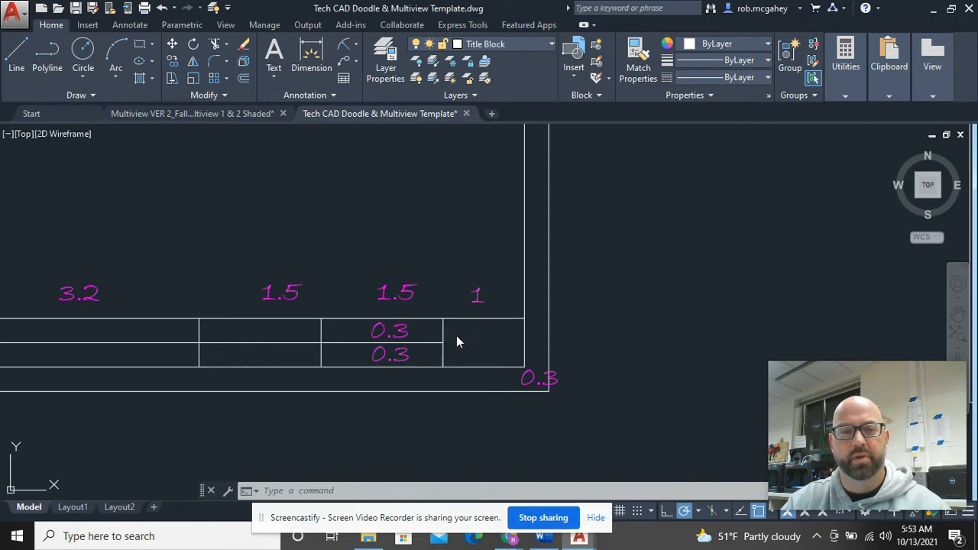
click(321, 329)
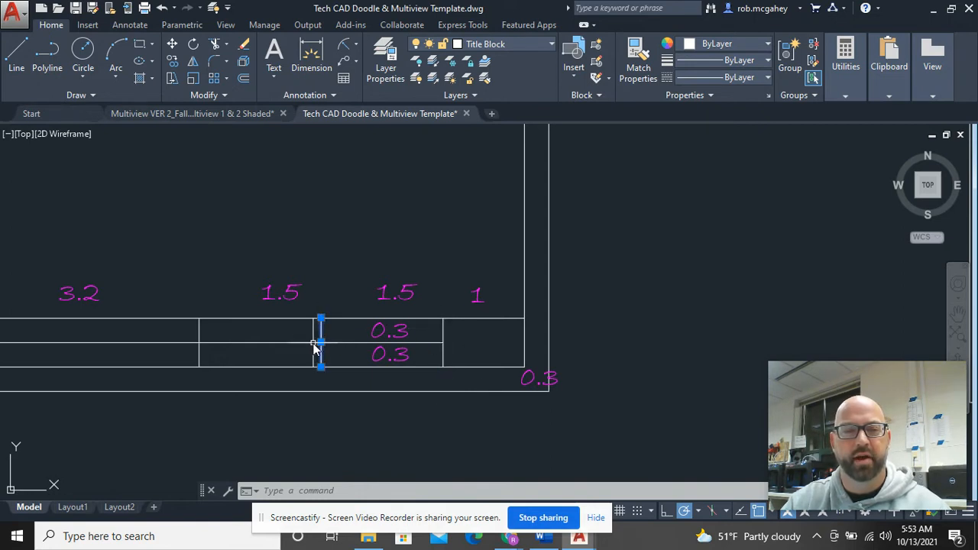
key(Escape)
click(200, 332)
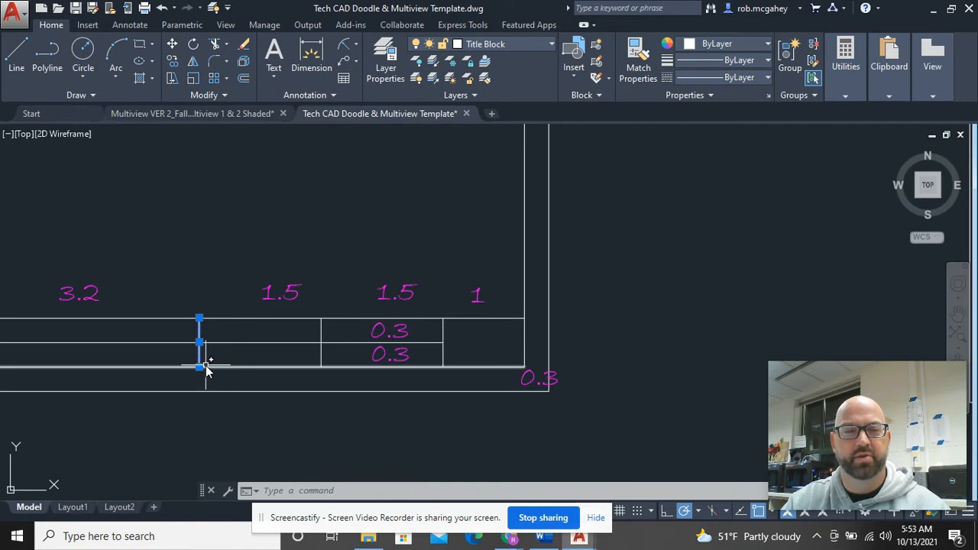
key(Escape)
scroll(204, 370, down, 4)
scroll(279, 348, up, 2)
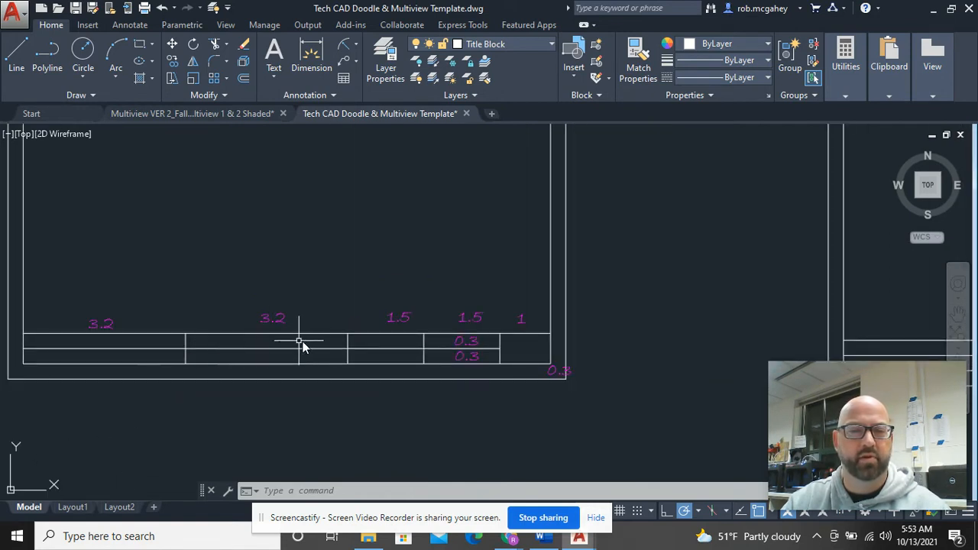
scroll(384, 349, down, 3)
scroll(436, 368, up, 4)
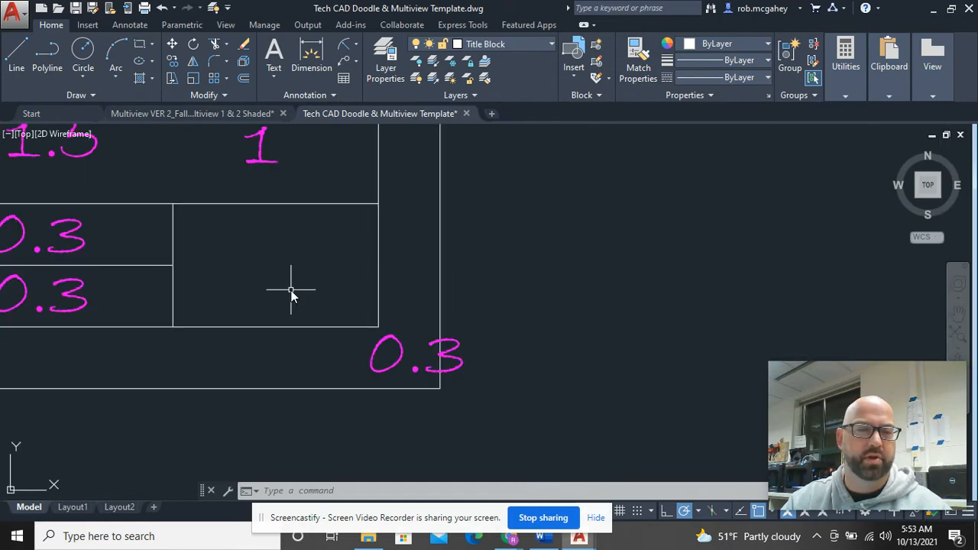
mouse_move(229, 286)
mouse_down()
mouse_move(262, 207)
mouse_move(279, 310)
mouse_move(212, 255)
mouse_move(287, 260)
mouse_up()
scroll(547, 297, down, 4)
middle_drag(662, 279, 183, 277)
middle_drag(537, 293, 491, 308)
Step: Offset the right inner border line leftward to form the title block's last column
text(o)
key(Return)
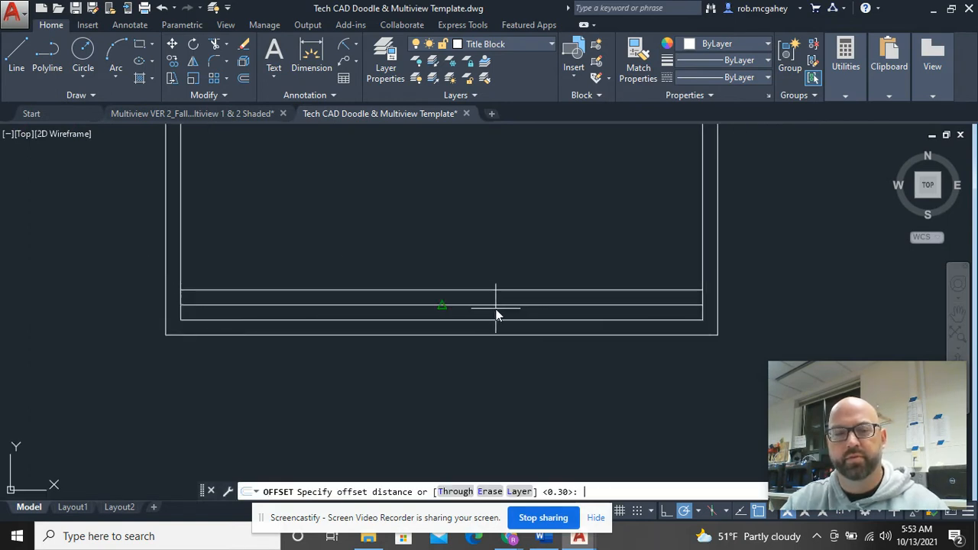
key(Return)
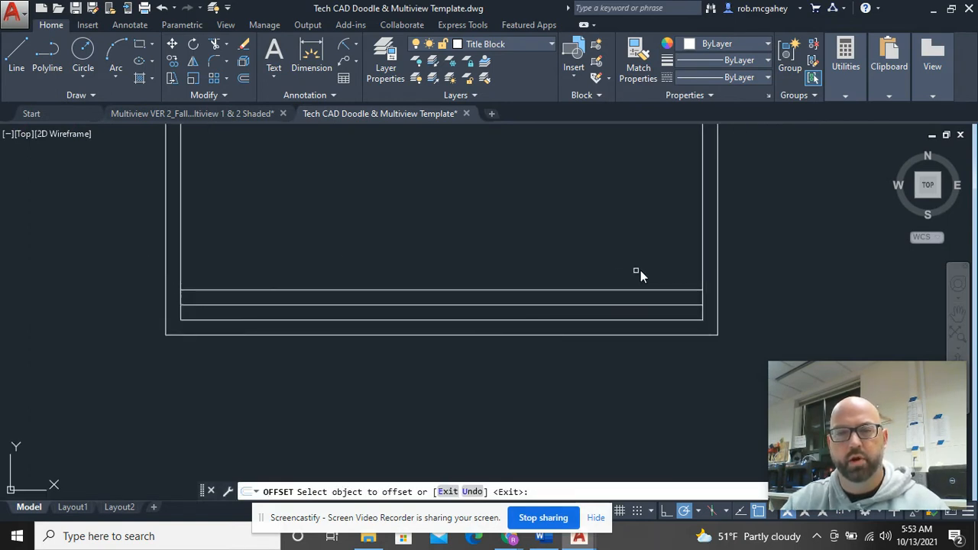
click(699, 266)
click(482, 262)
right_click(529, 249)
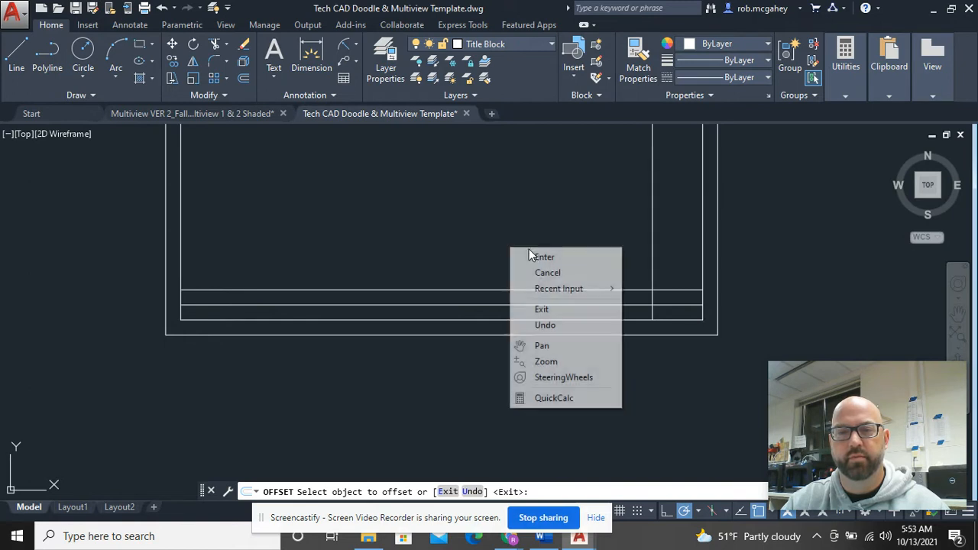
click(539, 254)
scroll(642, 343, up, 4)
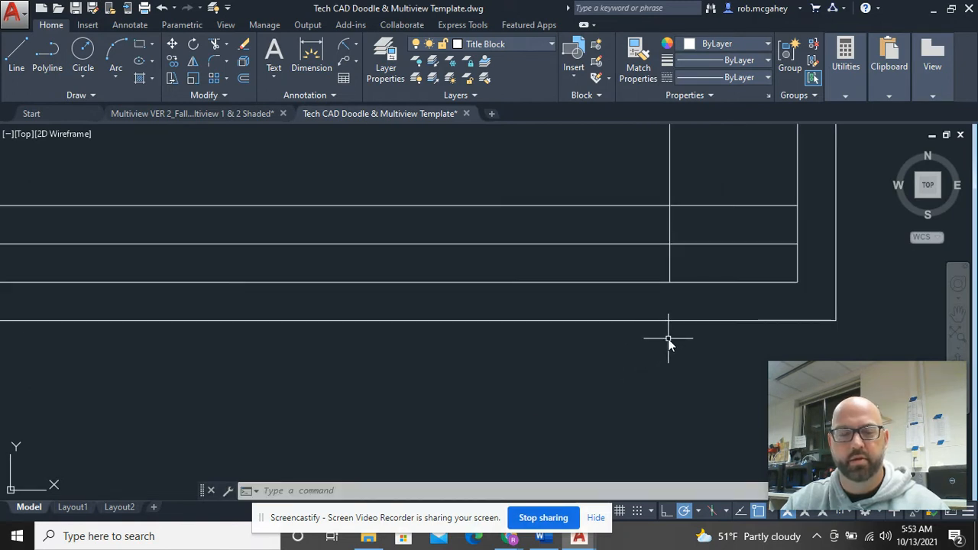
Step: Trim the row divider inside the last cell with TR, leaving one tall cell
text(tr)
key(Return)
key(Return)
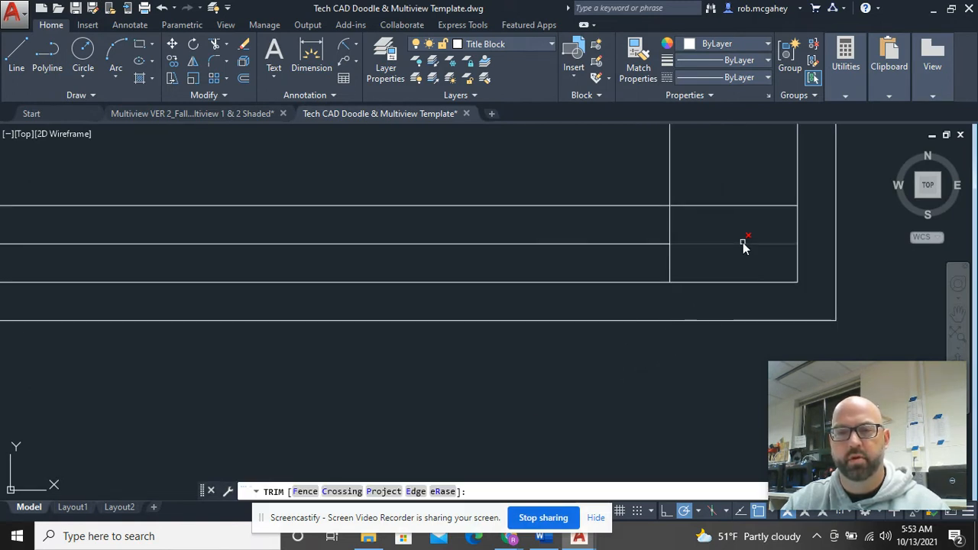
click(742, 243)
right_click(741, 242)
click(752, 252)
scroll(753, 252, down, 2)
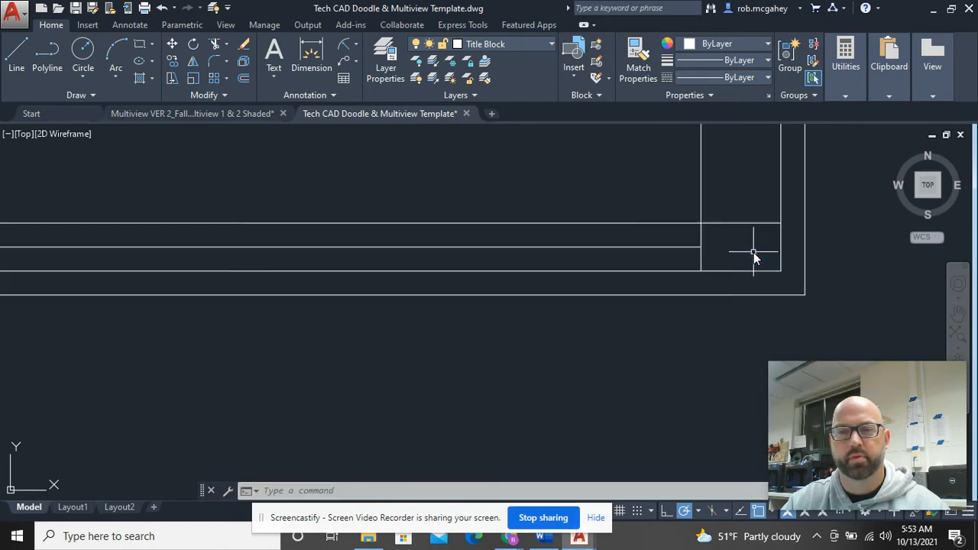
scroll(753, 253, down, 4)
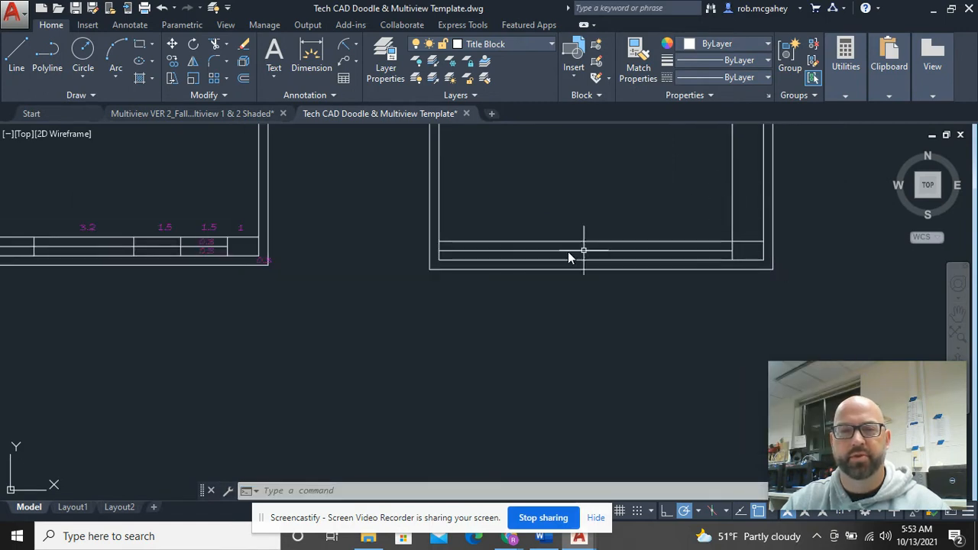
middle_drag(494, 300, 523, 346)
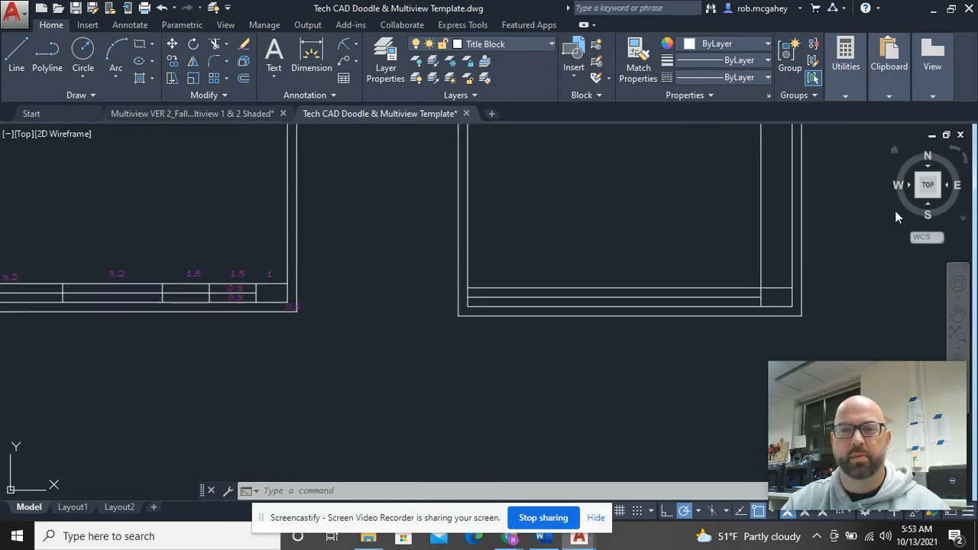
click(777, 252)
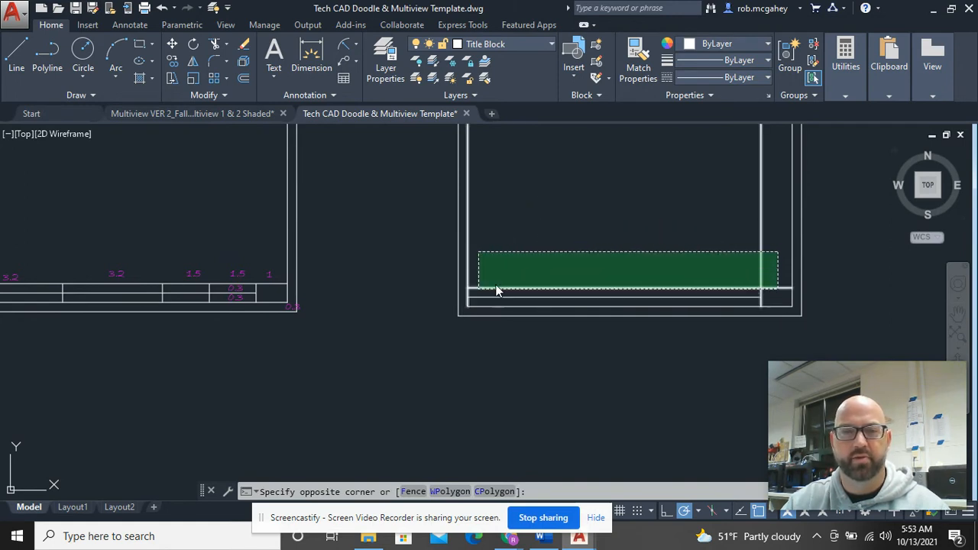
key(Escape)
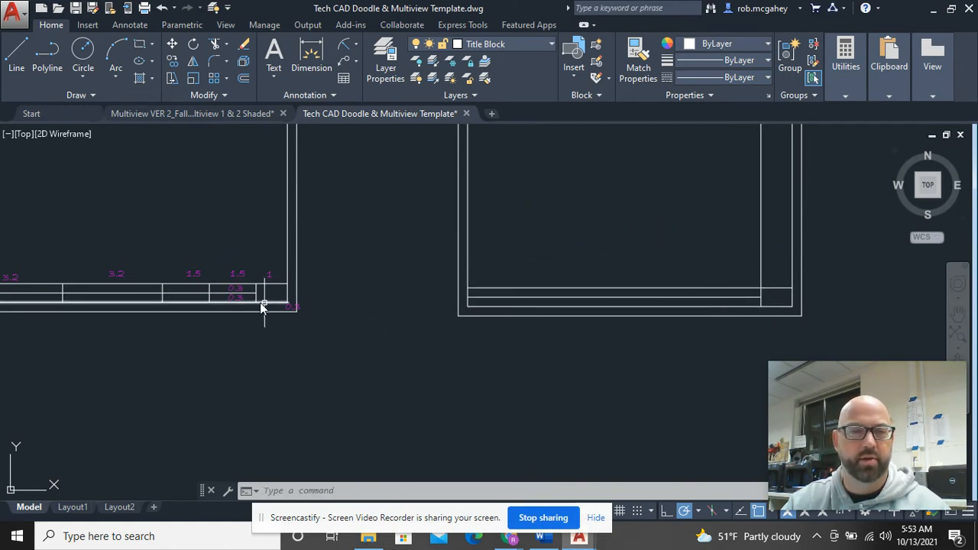
Step: Offset the last column's divider 1.5 to the left twice, adding two new dividers
scroll(200, 309, up, 4)
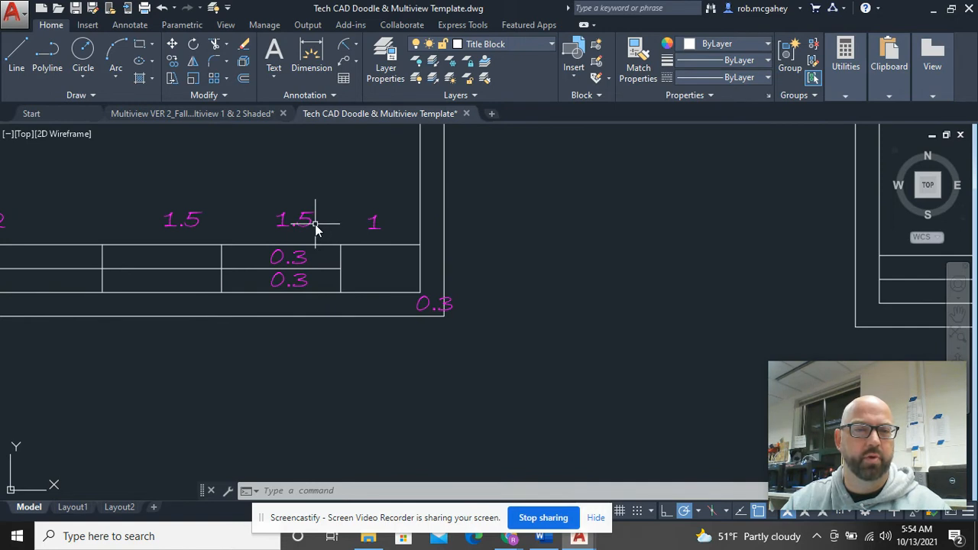
middle_drag(718, 295, 4, 275)
middle_drag(713, 318, 571, 323)
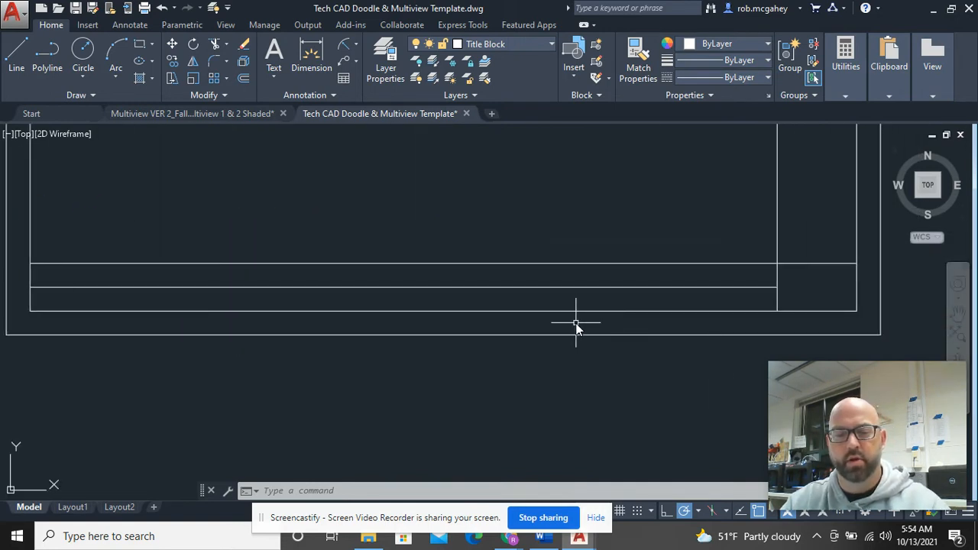
text(o)
key(Return)
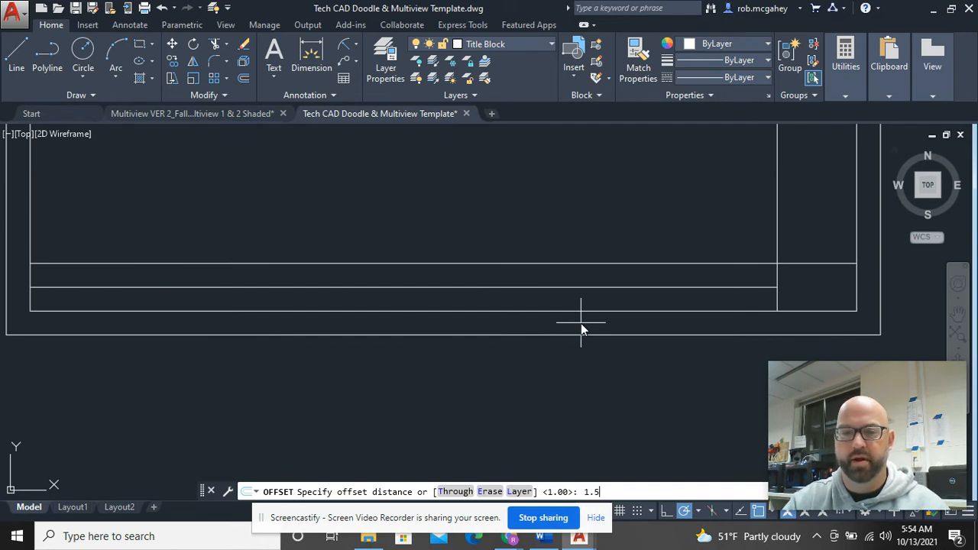
text(1.5)
key(Return)
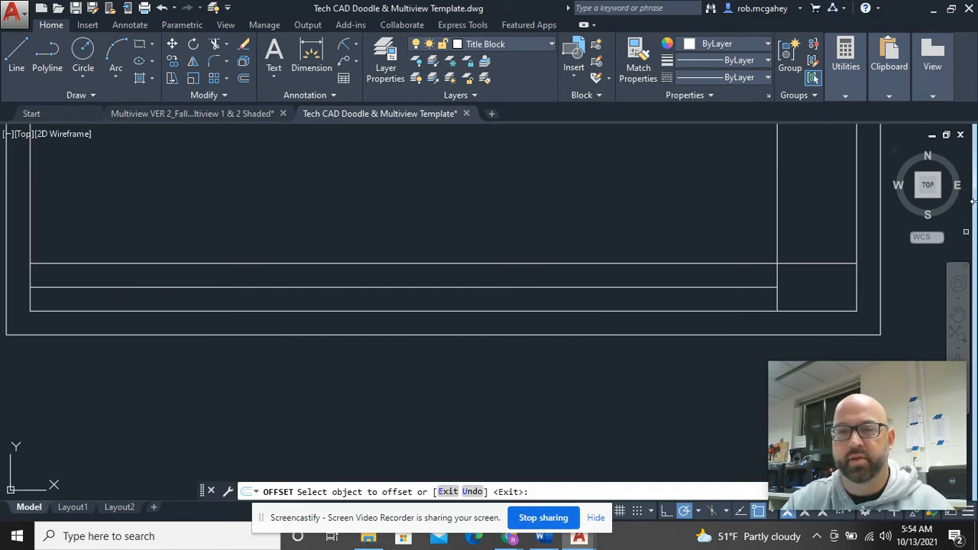
click(775, 228)
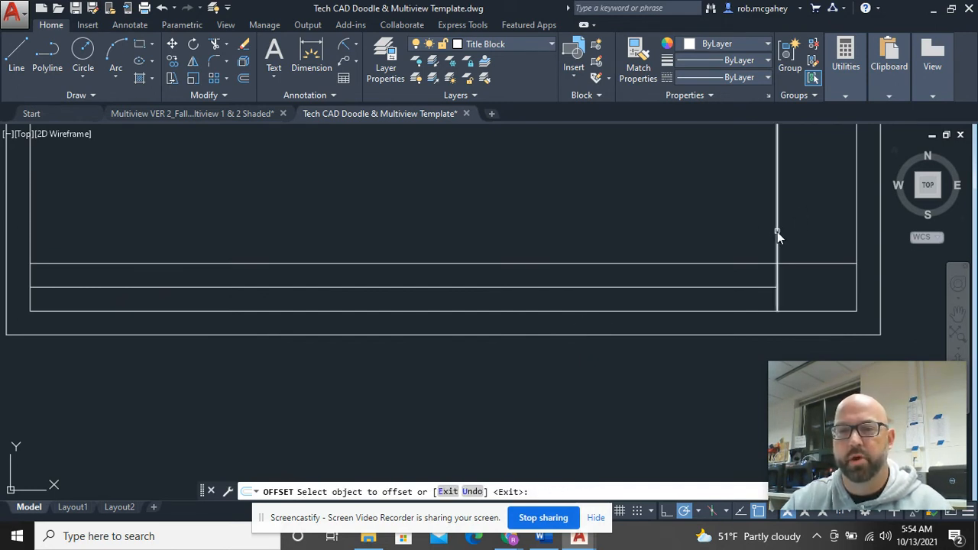
click(423, 233)
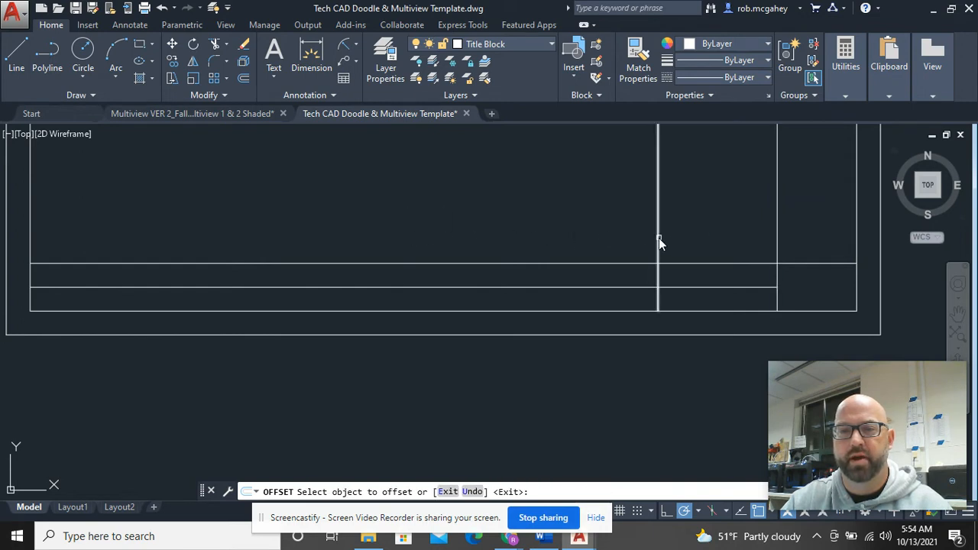
click(659, 238)
click(432, 256)
right_click(476, 222)
click(509, 228)
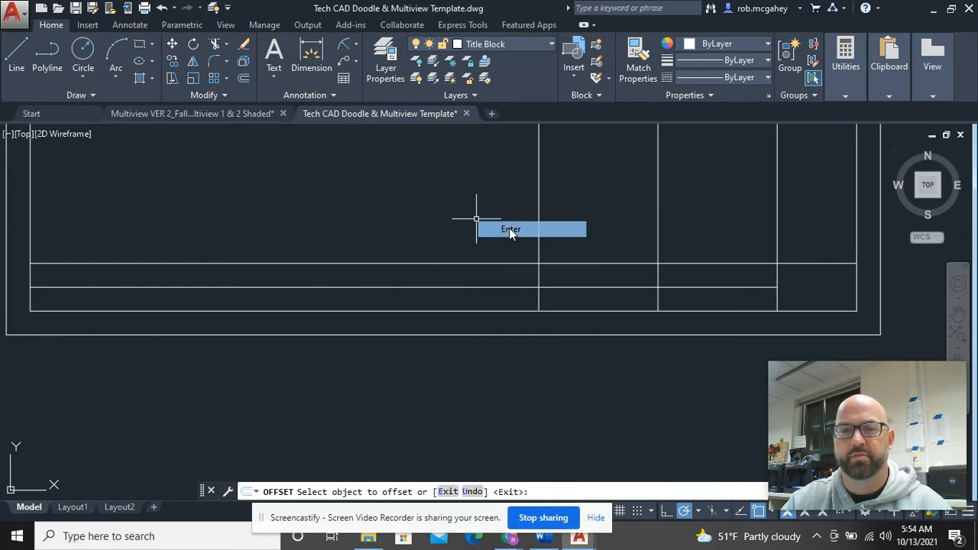
Step: Offset a vertical divider 3.2 units to its left in the right-hand title block
scroll(508, 247, down, 2)
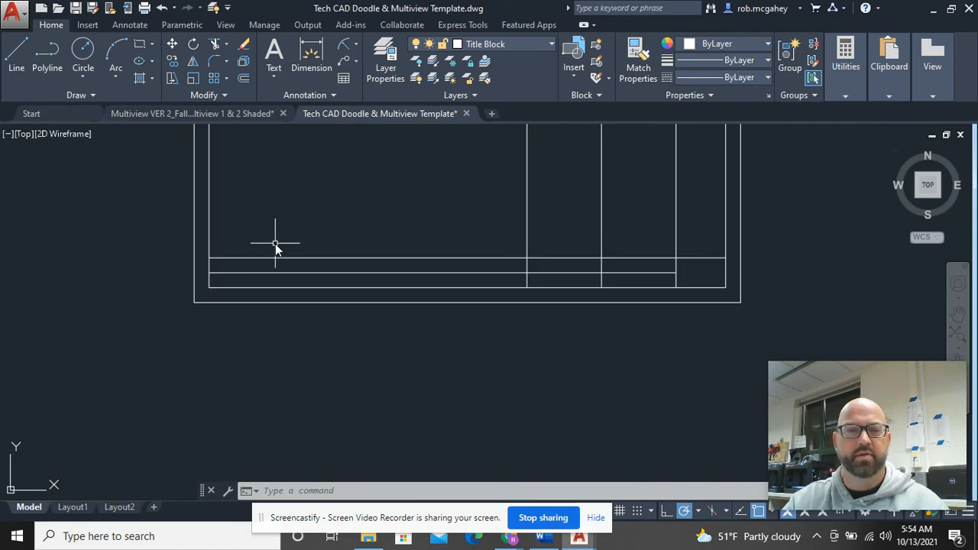
middle_drag(277, 243, 637, 236)
scroll(613, 242, down, 2)
scroll(212, 256, up, 4)
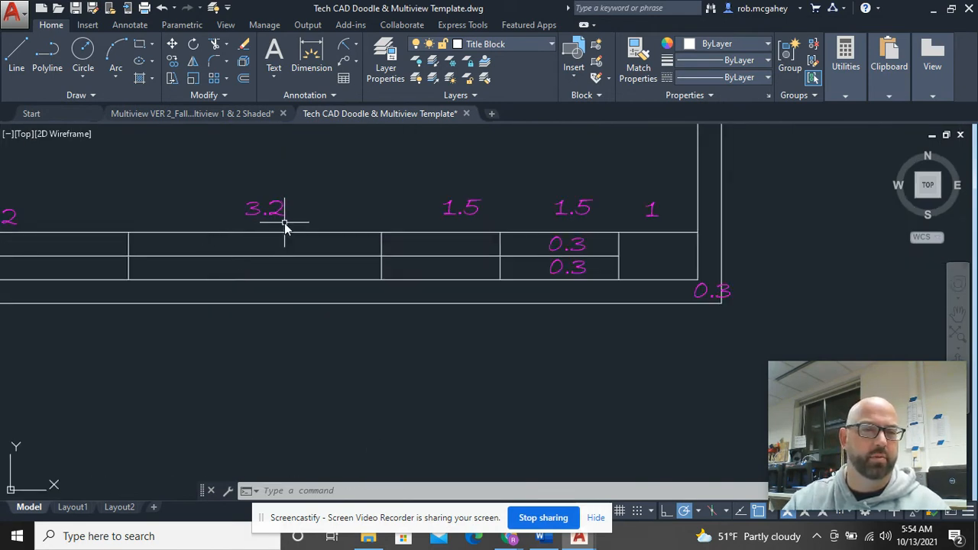
scroll(284, 226, down, 3)
middle_drag(742, 257, 218, 272)
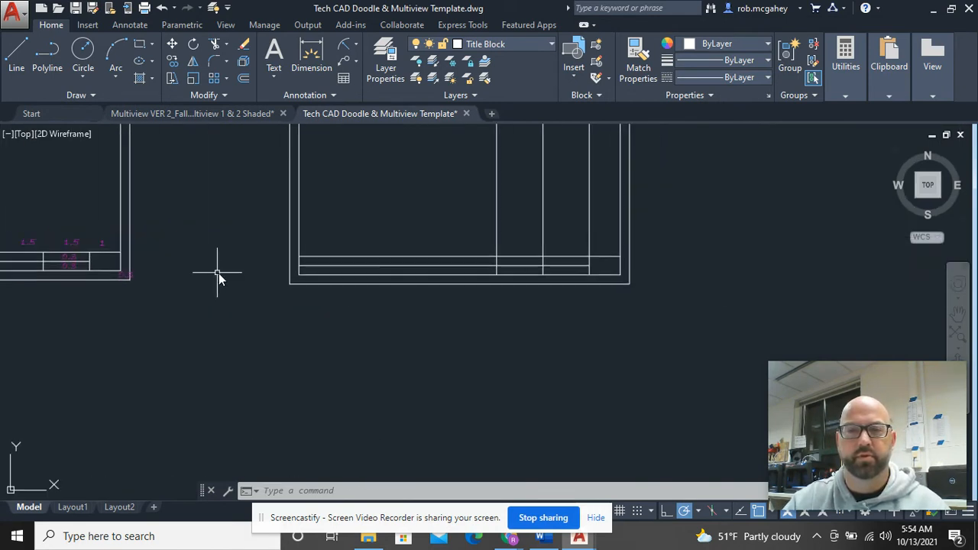
text(o)
key(Return)
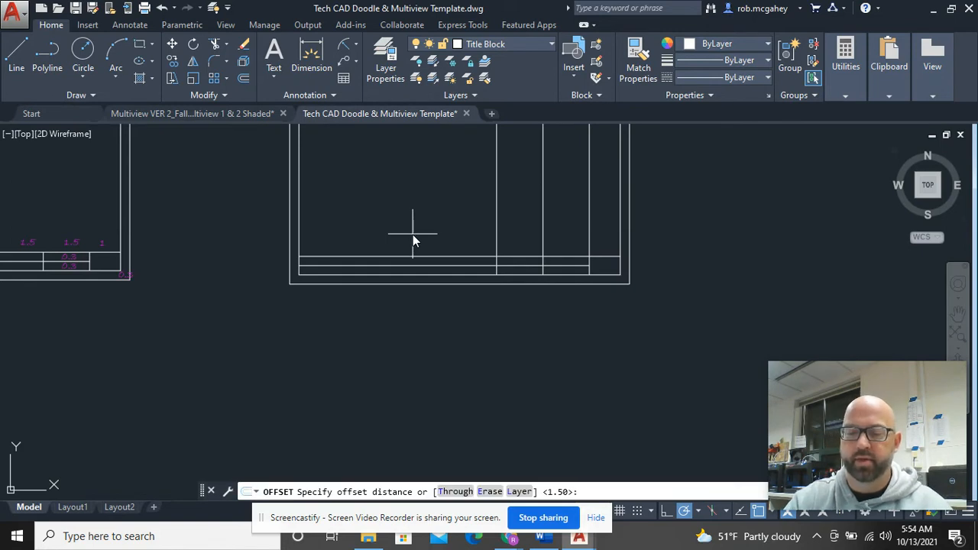
text(3.2)
key(Return)
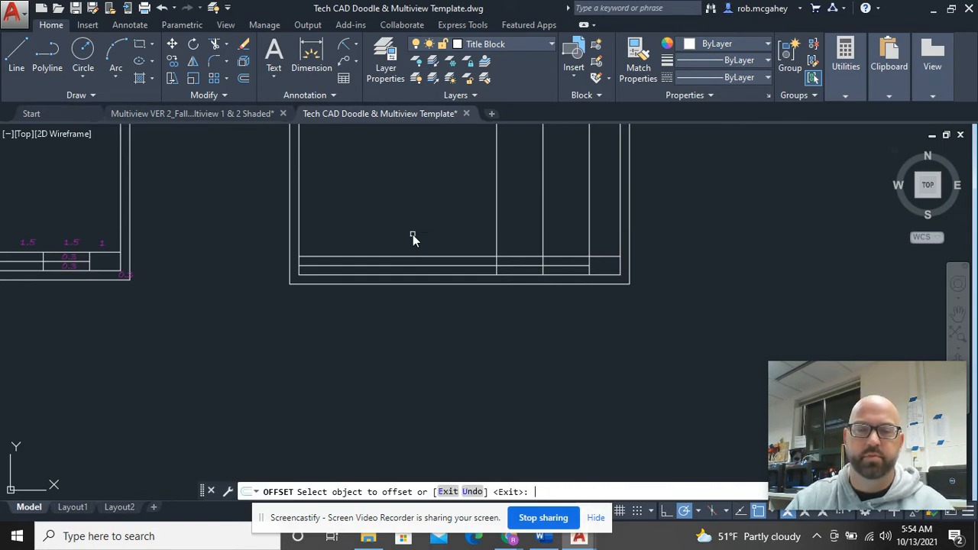
click(495, 224)
click(368, 203)
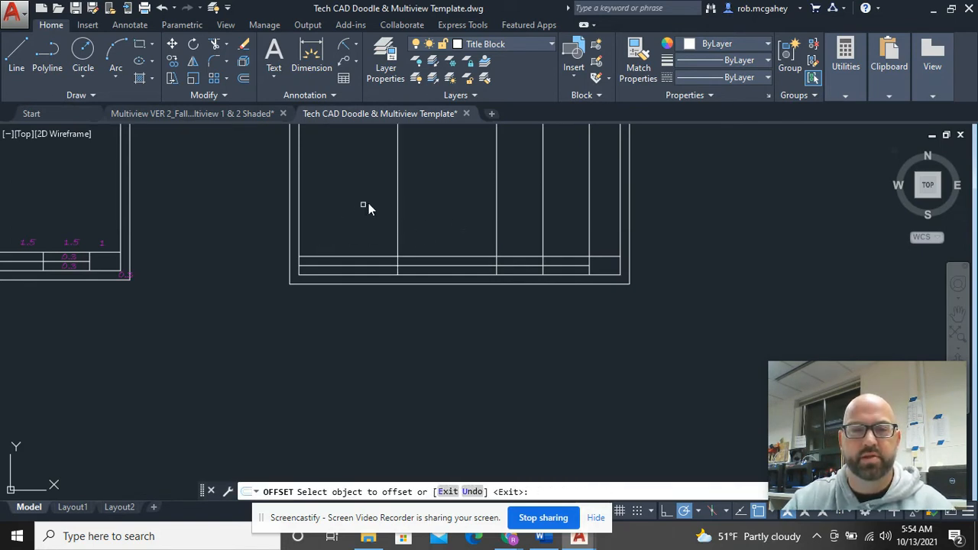
right_click(373, 203)
click(405, 211)
scroll(382, 272, up, 4)
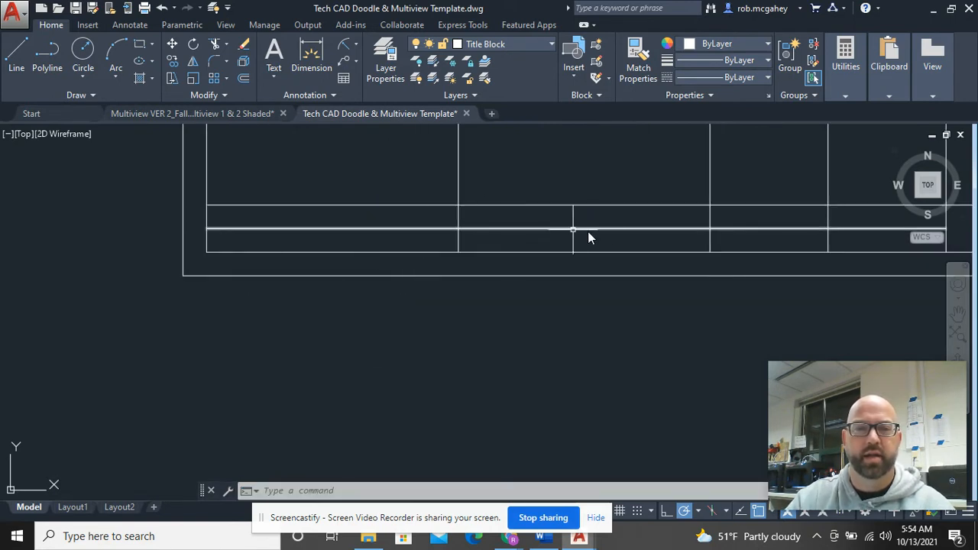
mouse_move(703, 219)
mouse_down()
mouse_move(188, 208)
mouse_move(233, 234)
mouse_move(437, 255)
mouse_move(600, 224)
mouse_up()
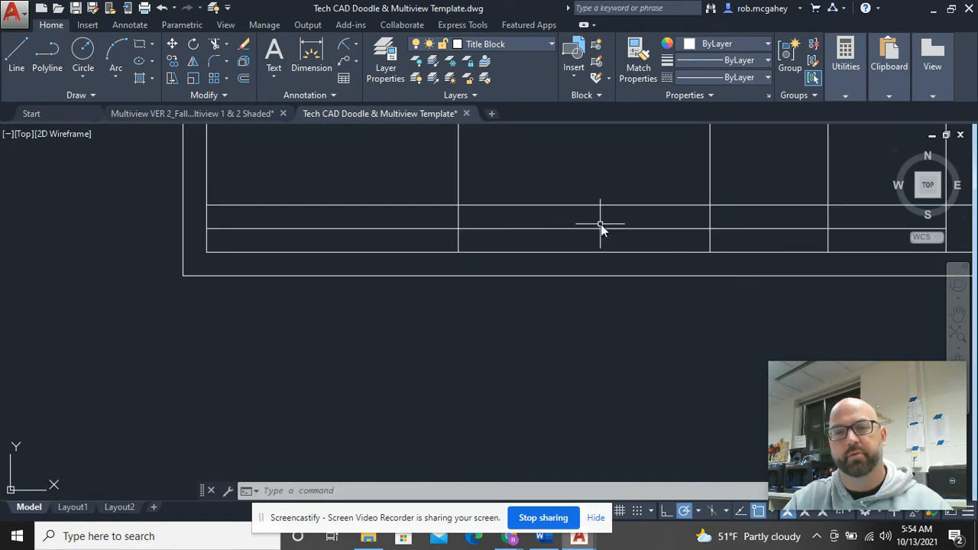
scroll(711, 237, down, 3)
middle_drag(711, 237, 535, 277)
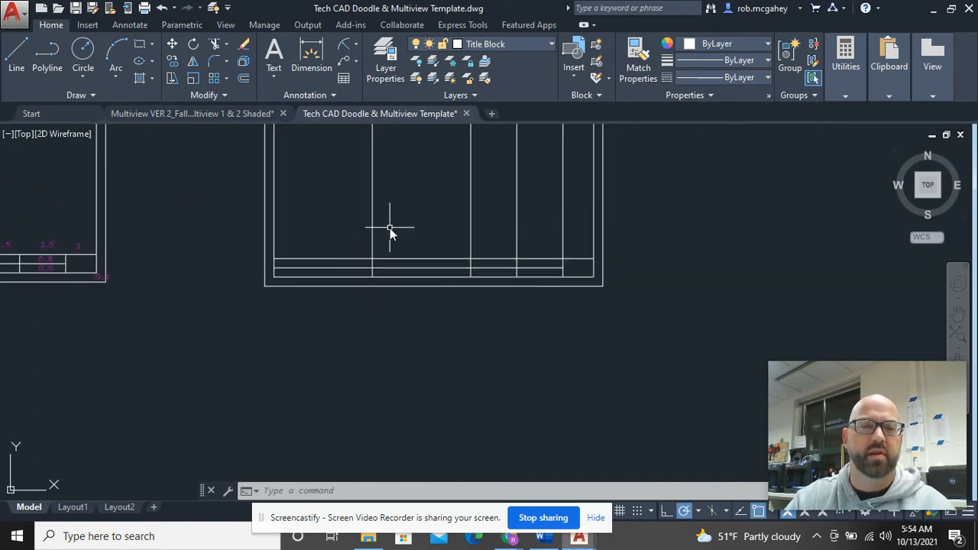
scroll(379, 242, up, 4)
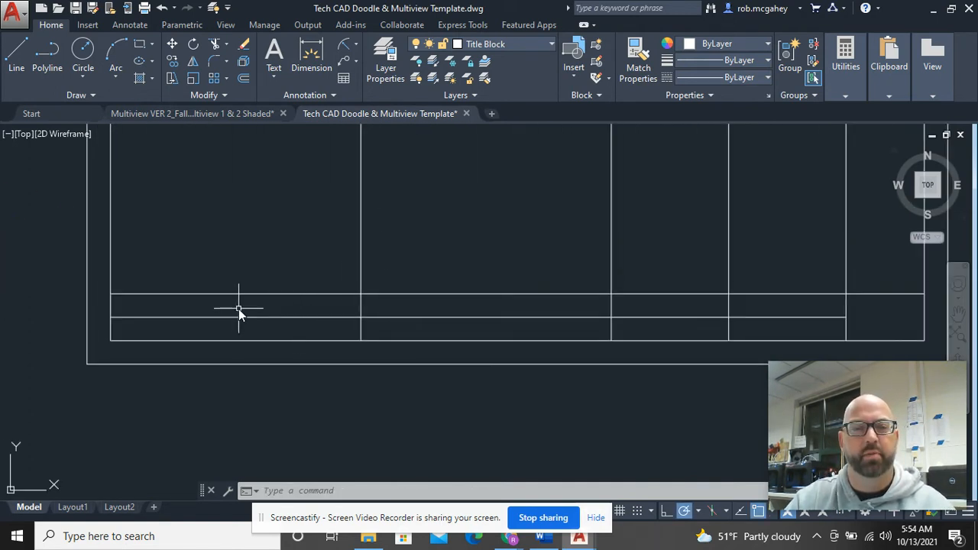
click(393, 242)
click(273, 203)
right_click(314, 204)
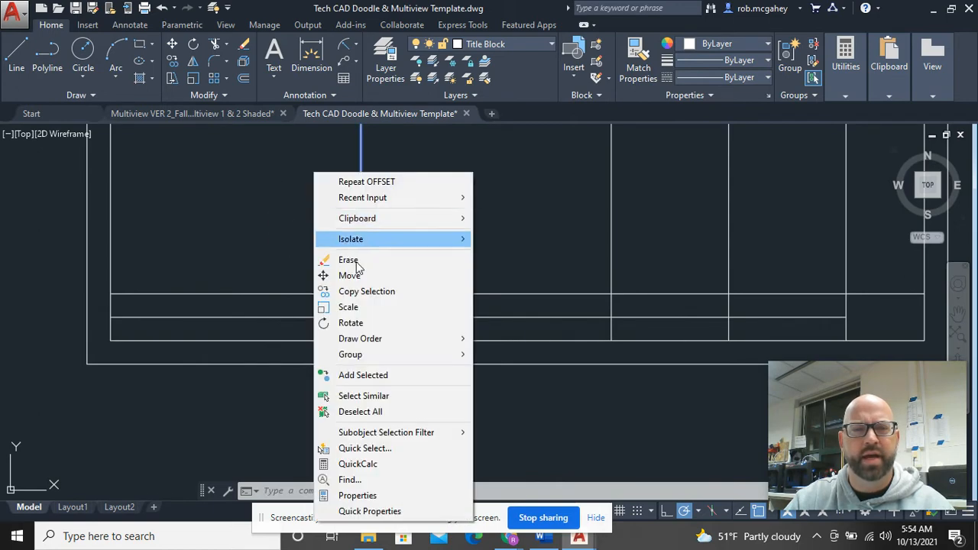
click(356, 275)
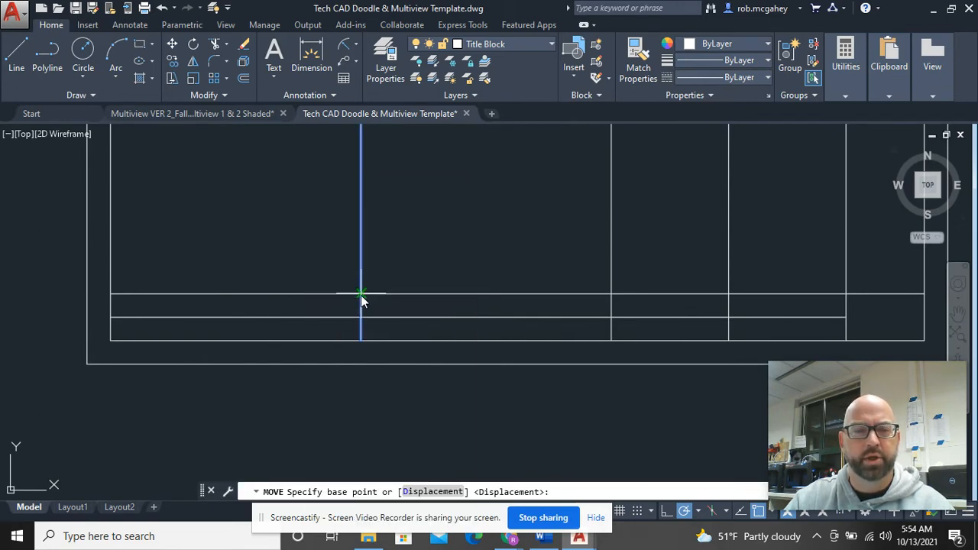
click(360, 294)
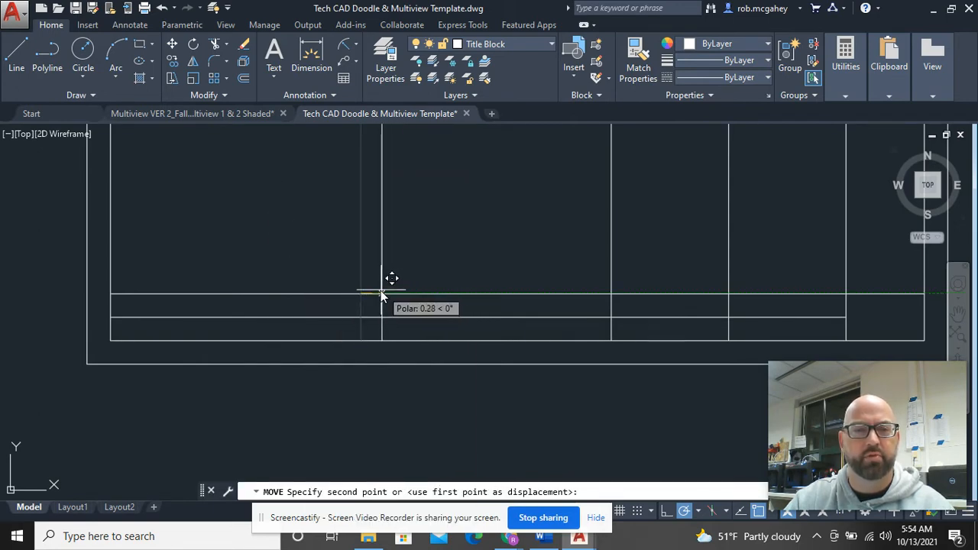
key(Escape)
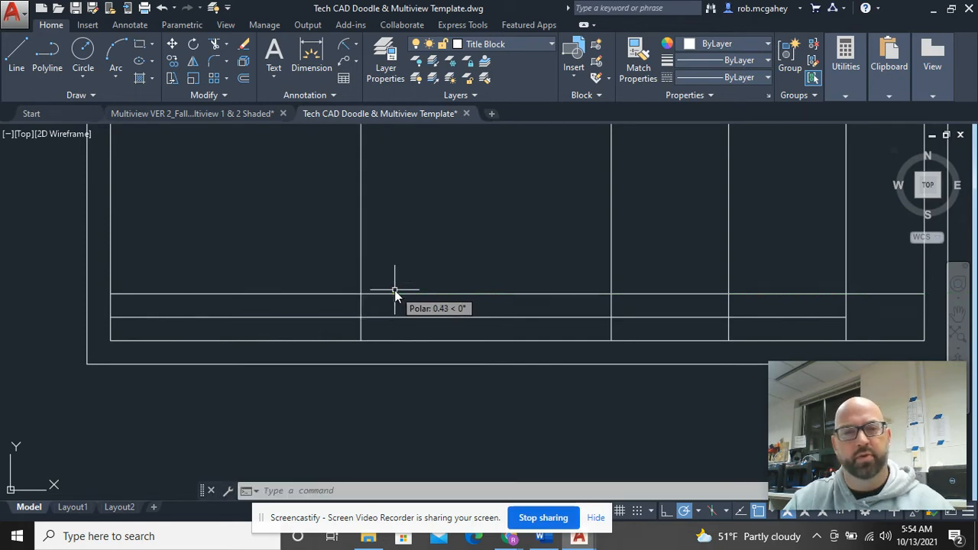
mouse_move(469, 307)
mouse_down()
mouse_move(454, 309)
mouse_move(494, 324)
mouse_move(483, 313)
mouse_up()
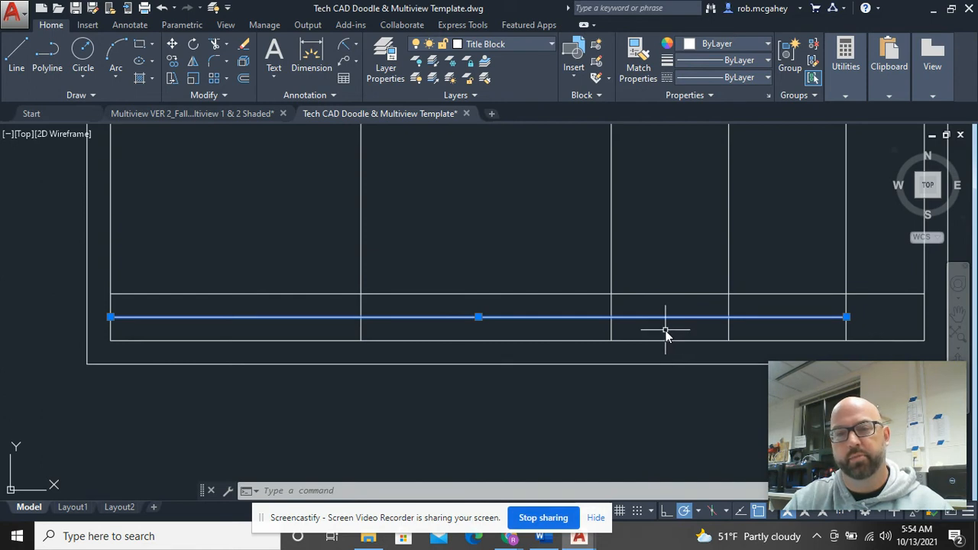
key(Escape)
mouse_move(654, 334)
mouse_down()
mouse_move(638, 298)
mouse_move(644, 328)
mouse_up()
mouse_move(760, 329)
mouse_down()
mouse_move(786, 330)
mouse_move(743, 316)
mouse_move(802, 323)
mouse_up()
middle_drag(801, 324, 519, 262)
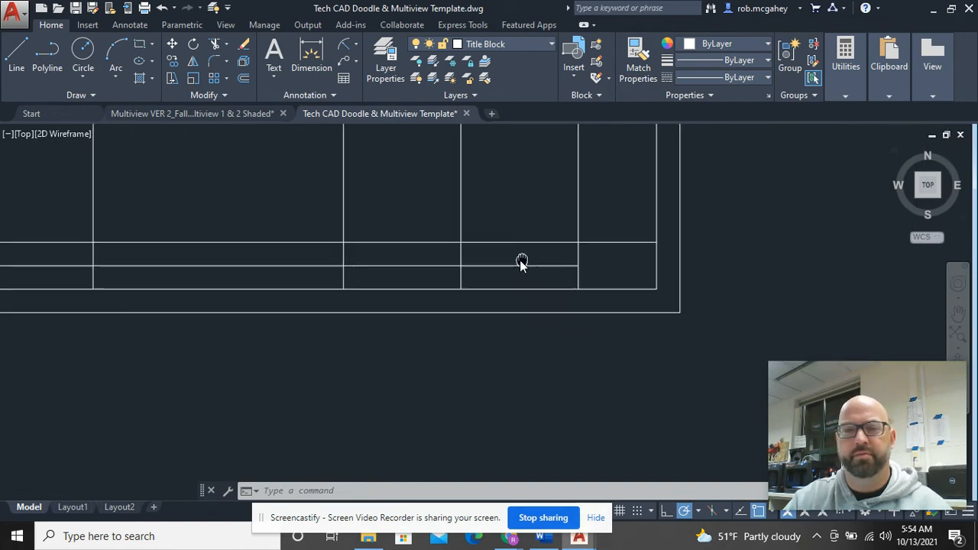
click(614, 273)
mouse_move(615, 274)
mouse_down()
mouse_move(592, 263)
mouse_move(632, 264)
mouse_move(611, 273)
mouse_move(615, 284)
mouse_up()
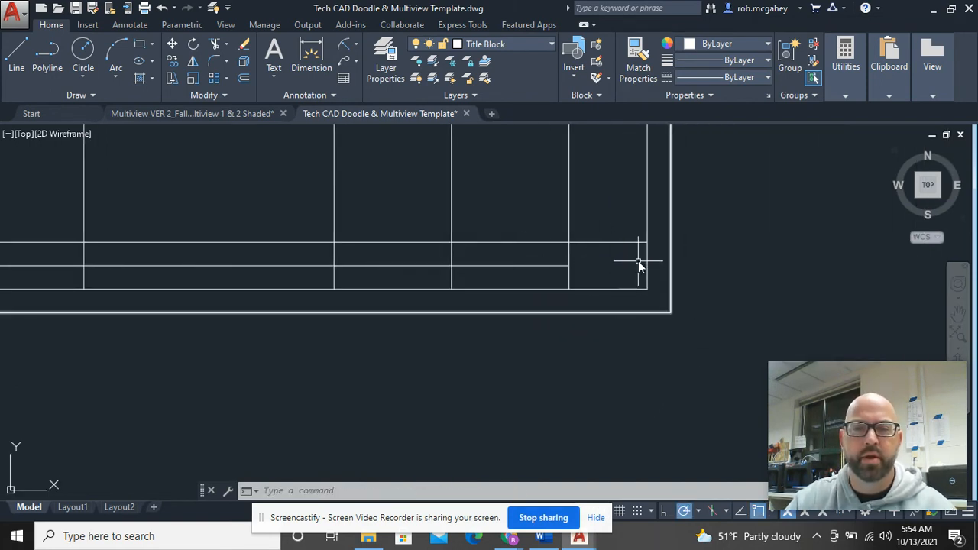
Step: Trim the four vertical dividers' upper parts with TR so they stop at the title block
scroll(640, 262, down, 4)
text(tr)
key(Return)
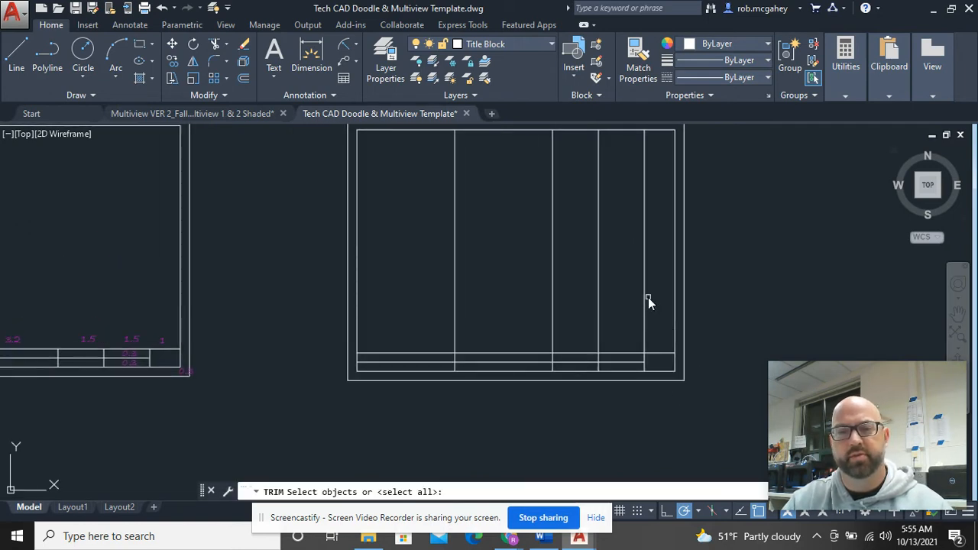
click(648, 307)
click(427, 240)
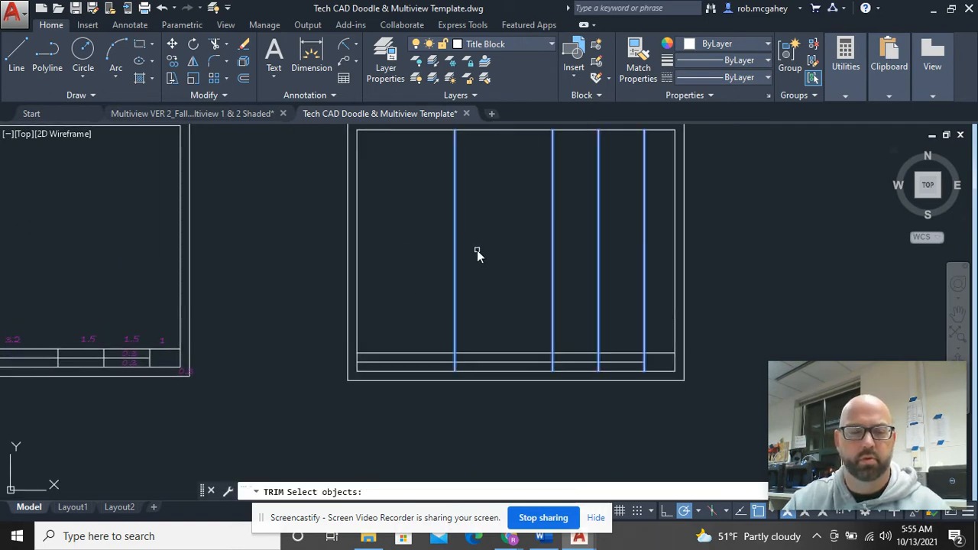
key(Return)
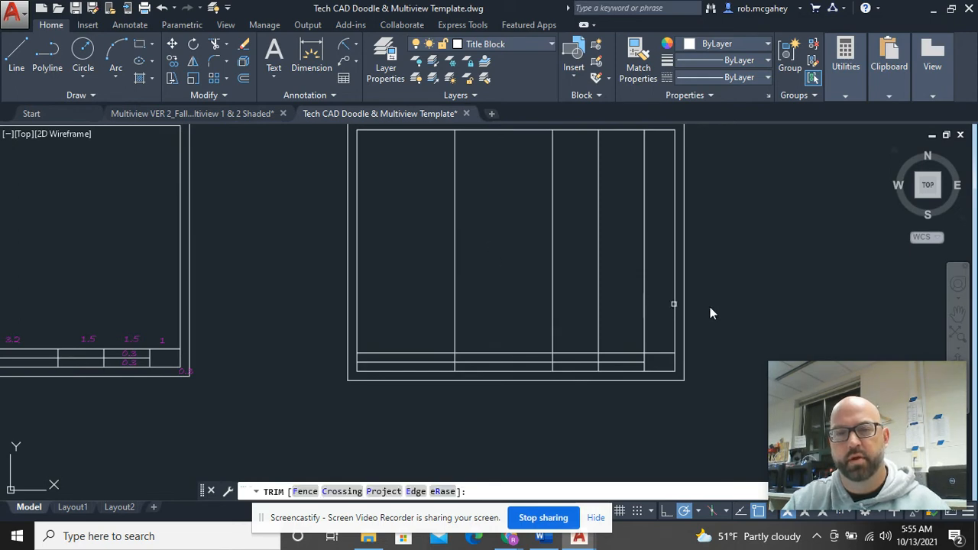
click(657, 299)
click(431, 262)
right_click(474, 199)
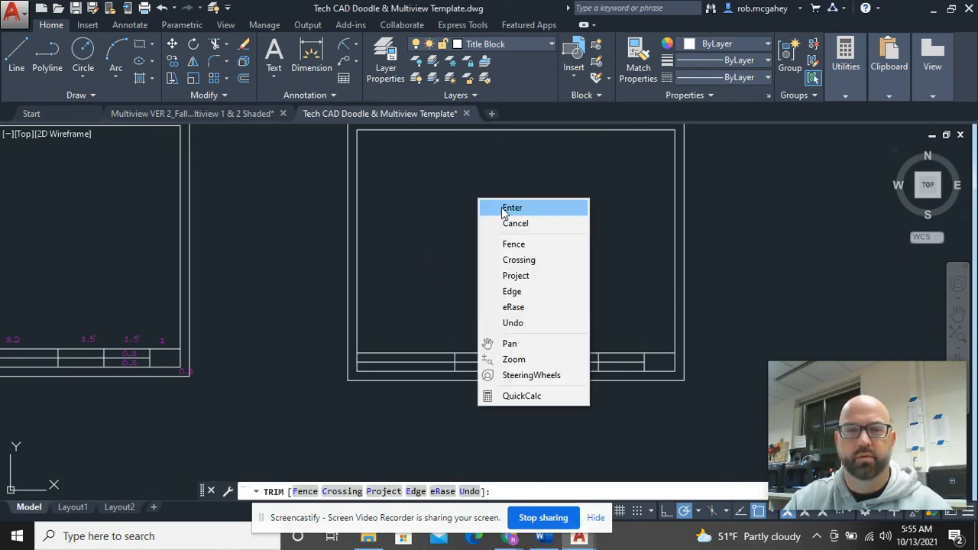
click(488, 204)
mouse_move(508, 311)
middle_down()
mouse_move(557, 290)
mouse_move(626, 318)
mouse_move(638, 277)
mouse_move(536, 248)
middle_up()
scroll(535, 247, up, 4)
middle_drag(366, 283, 465, 209)
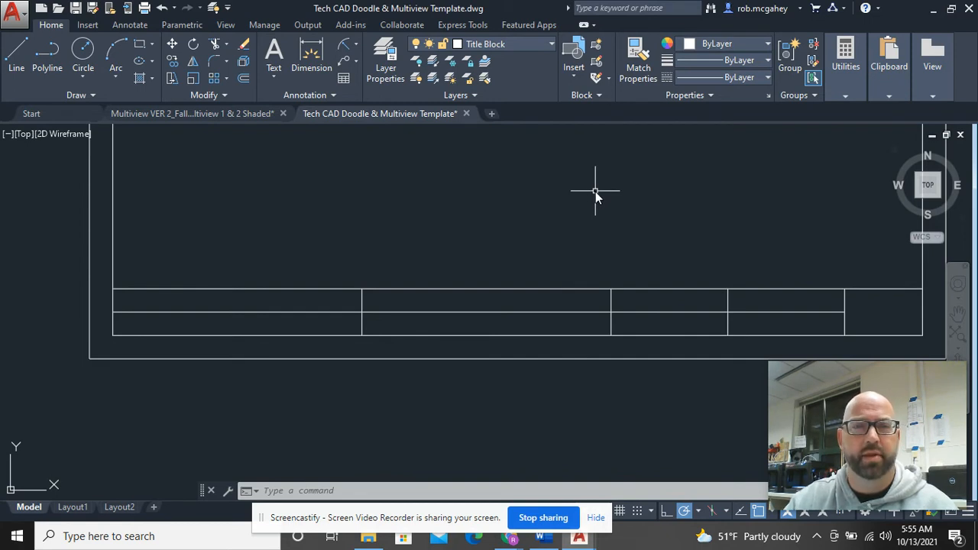
Step: Draw a multiline text box from the first cell's top-left corner to its opposite corner
click(268, 86)
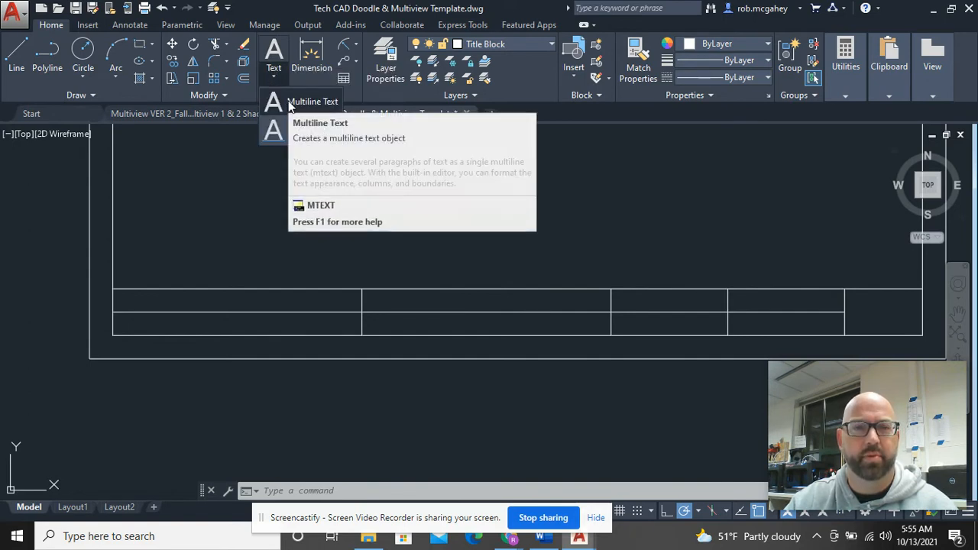
click(290, 105)
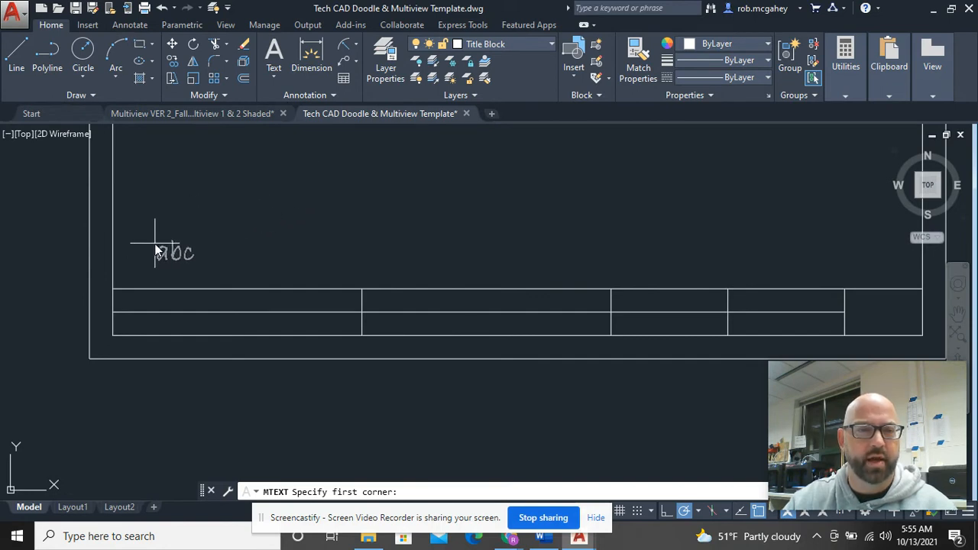
scroll(145, 243, up, 4)
middle_drag(122, 271, 144, 158)
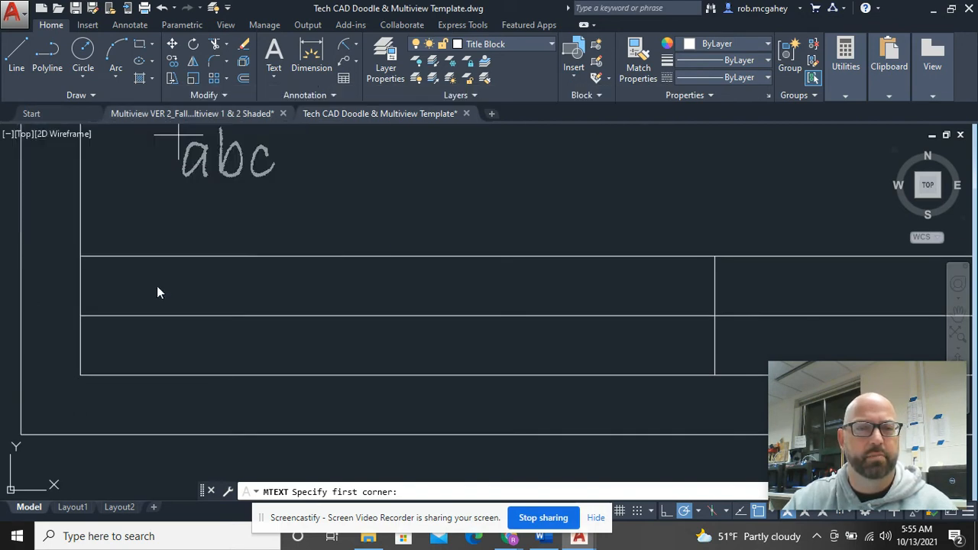
click(82, 259)
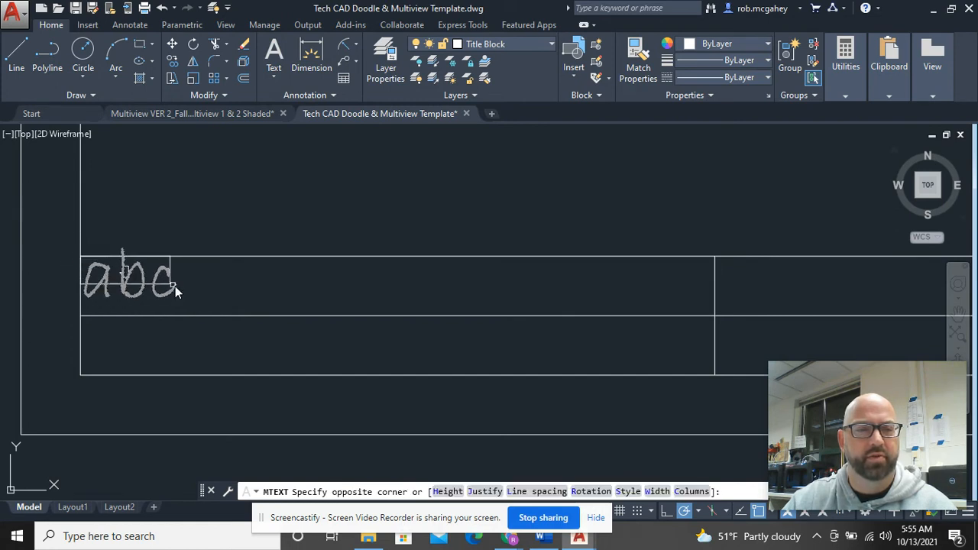
click(715, 316)
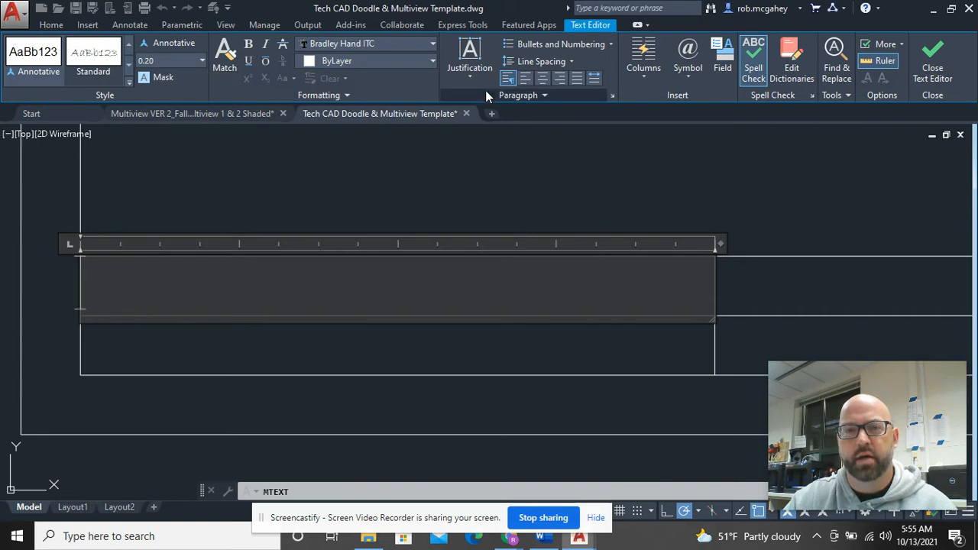
Step: Enter DESIGNER with centre alignment and Middle Center justification, then close the text editor
click(543, 82)
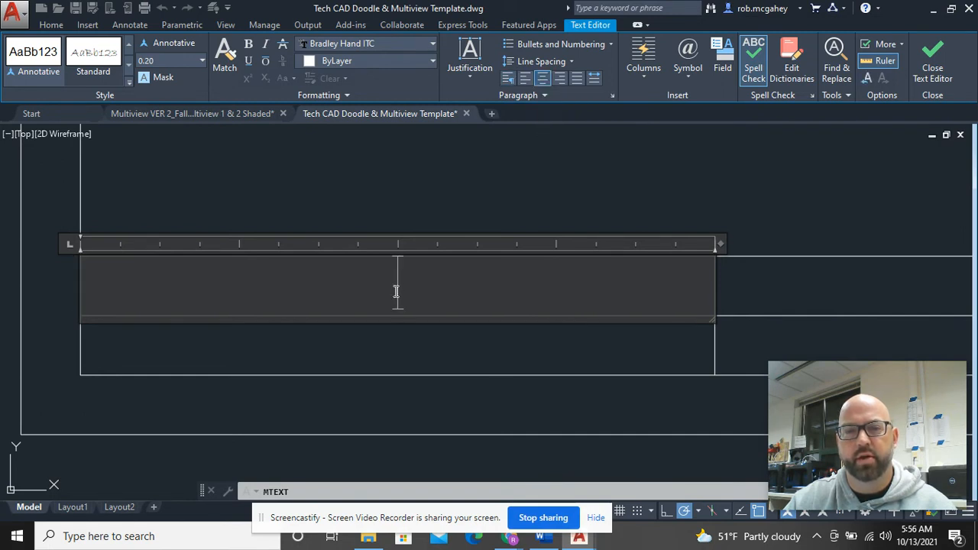
click(472, 79)
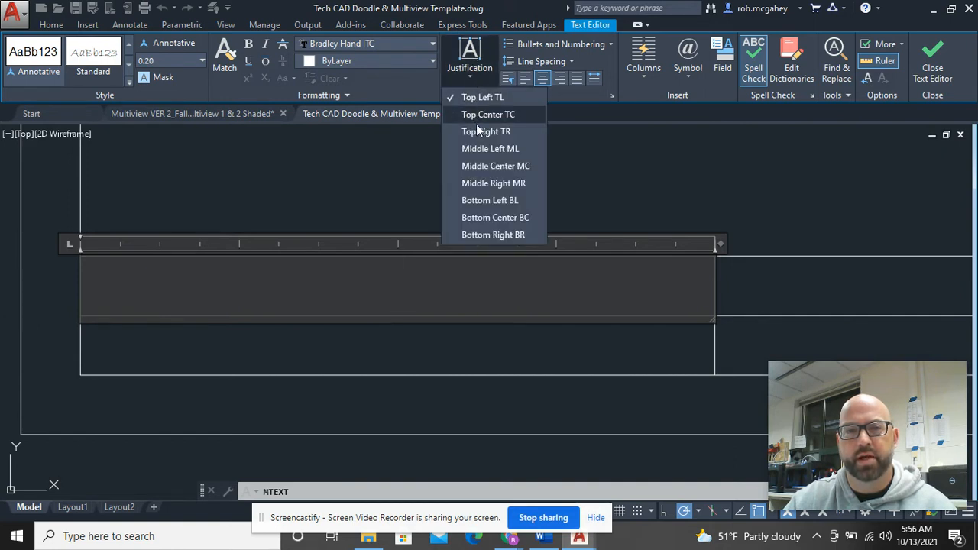
click(477, 166)
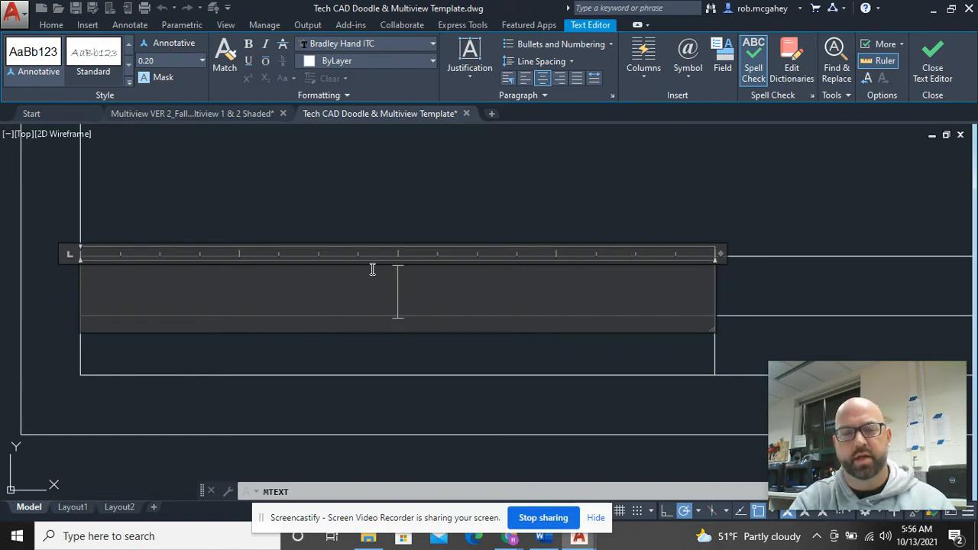
text(DES)
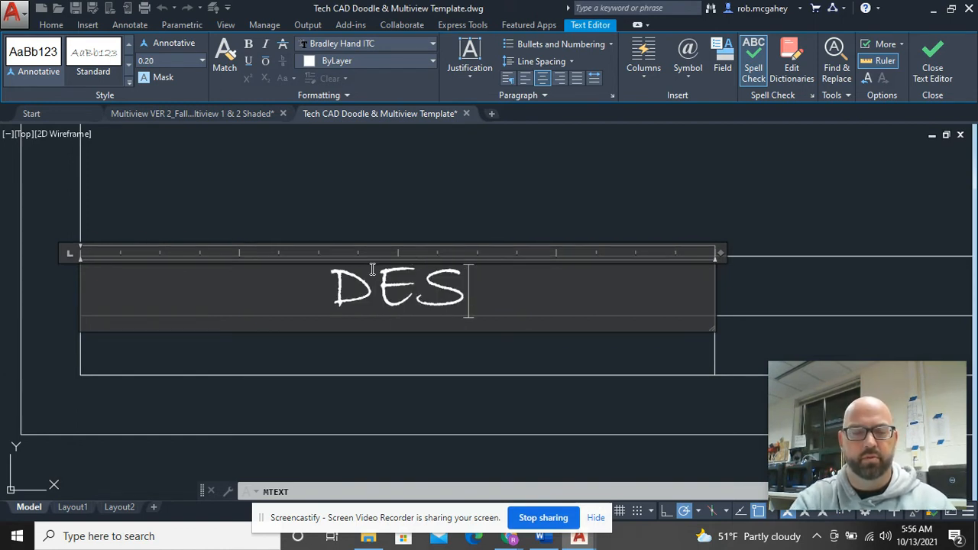
text(IGNER)
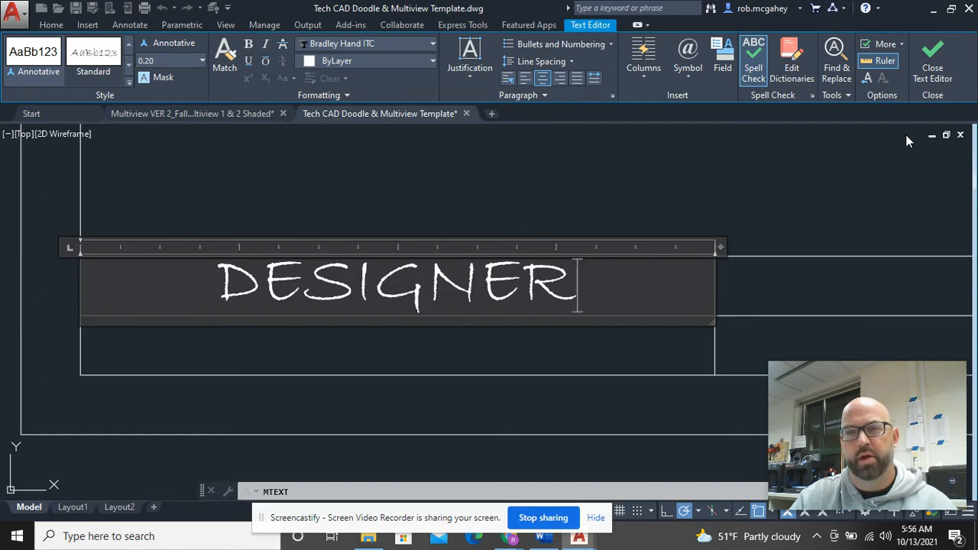
click(929, 58)
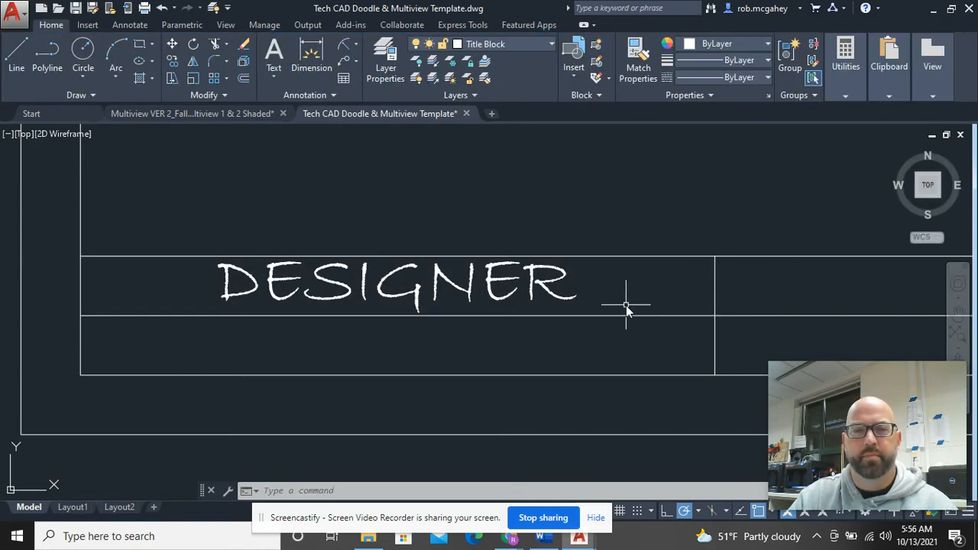
Step: On the Construction layer, draw a diagonal line across the DESIGNER cell corner to corner
scroll(626, 305, down, 4)
scroll(646, 310, up, 2)
scroll(553, 313, down, 2)
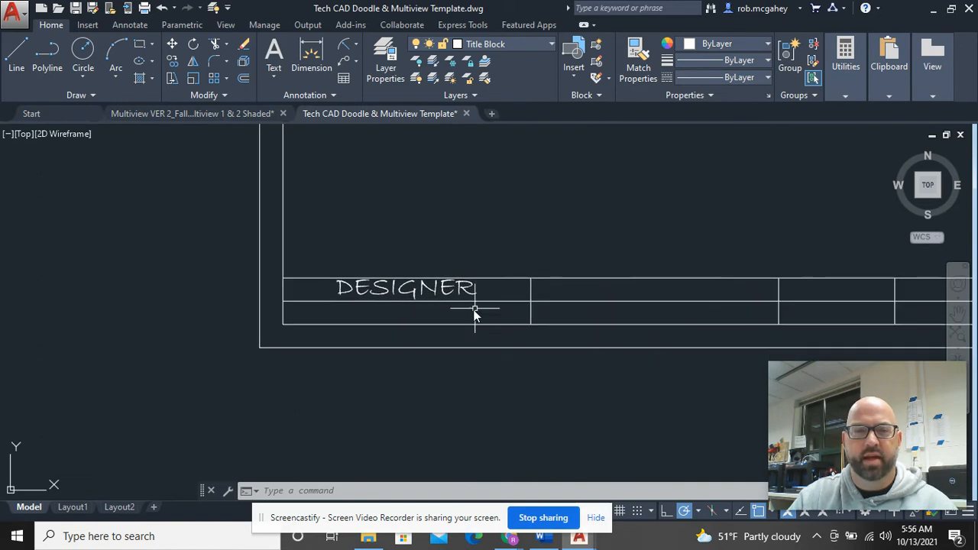
scroll(476, 311, up, 2)
mouse_move(462, 281)
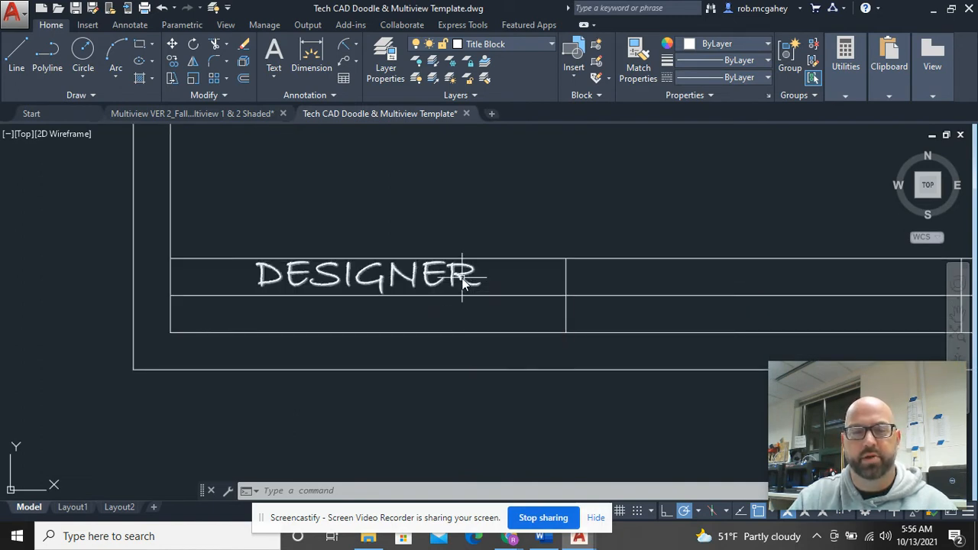
click(542, 42)
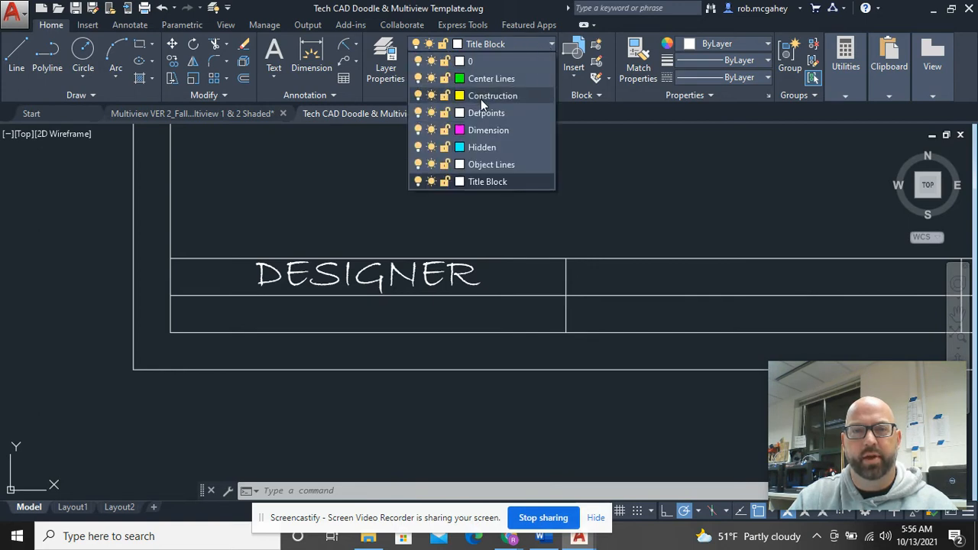
click(488, 96)
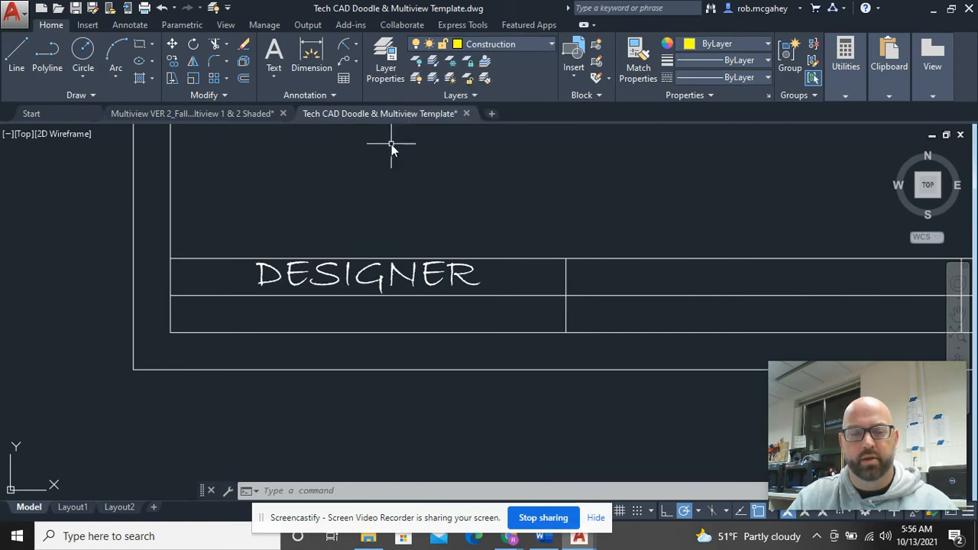
text(l)
key(Return)
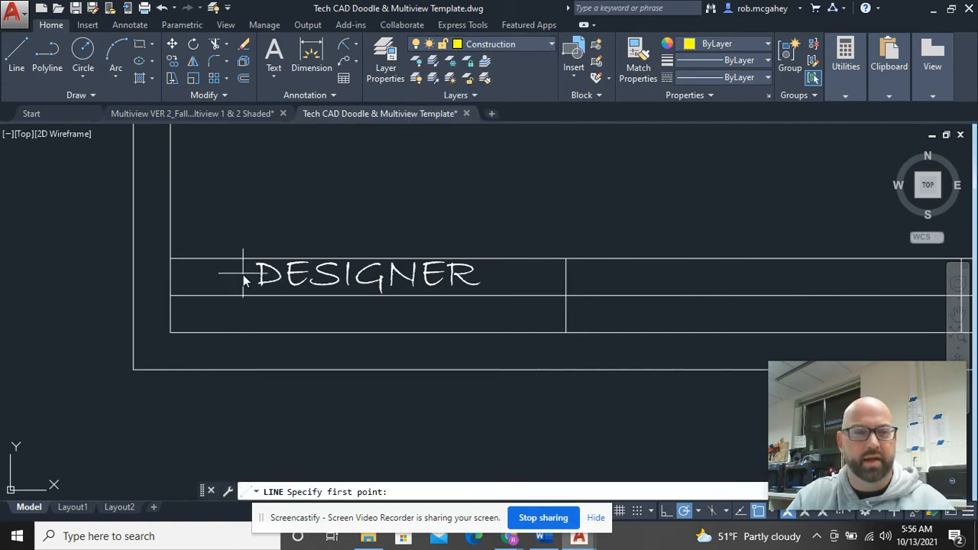
click(170, 295)
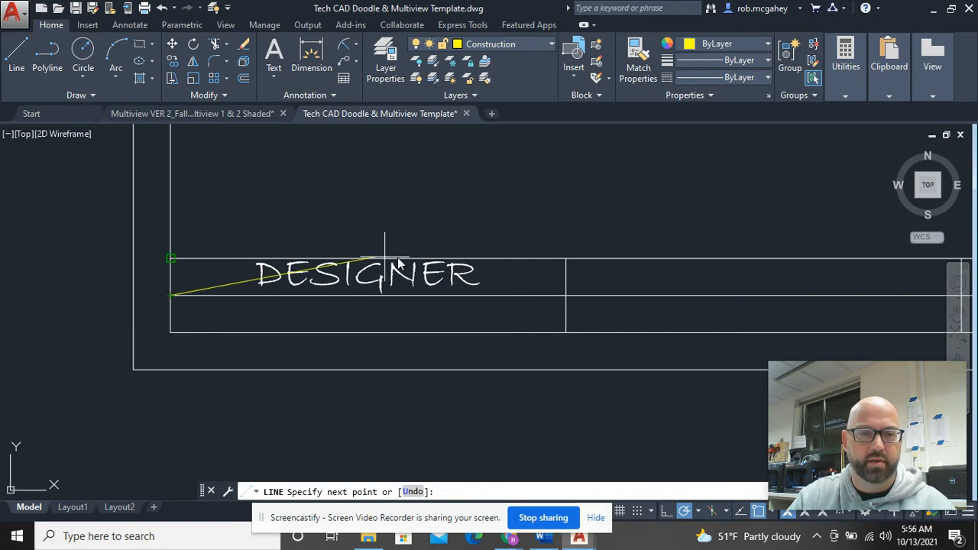
click(566, 258)
right_click(556, 168)
click(581, 183)
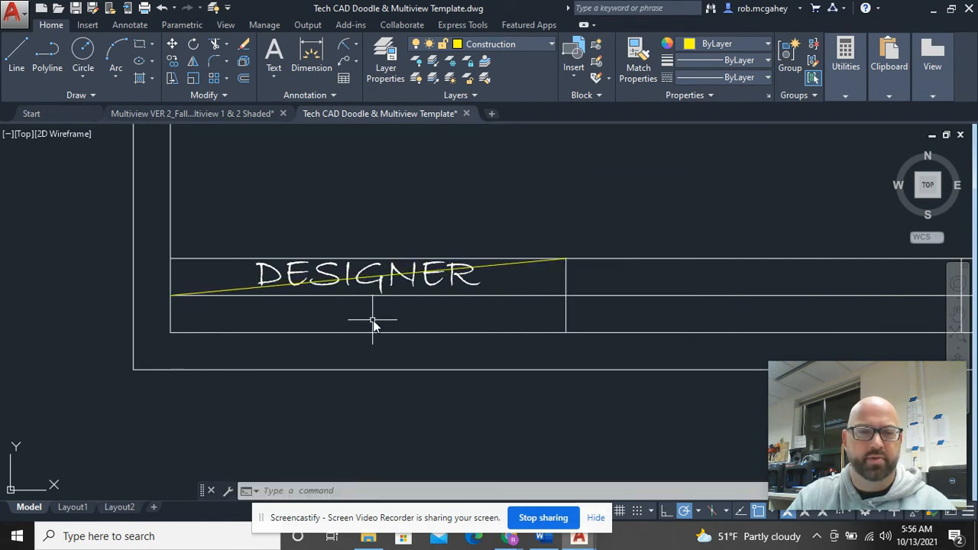
Step: Start scaling DESIGNER from the diagonal's midpoint, then cancel and check the construction line
scroll(373, 324, up, 3)
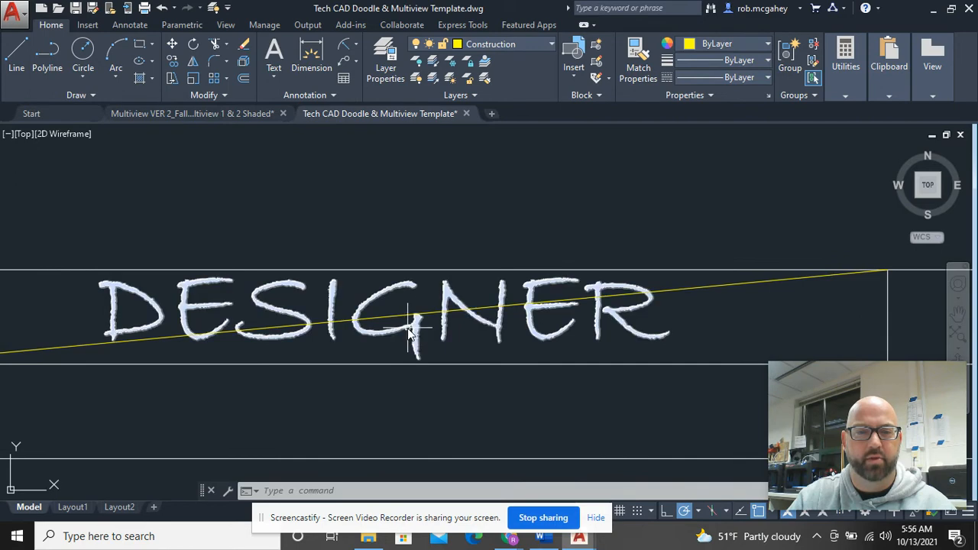
click(410, 330)
right_click(416, 181)
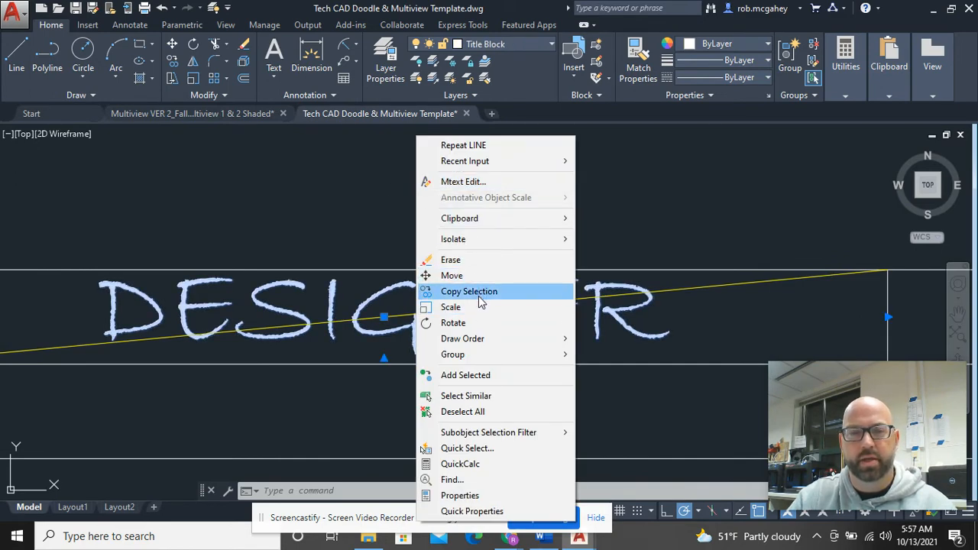
click(451, 306)
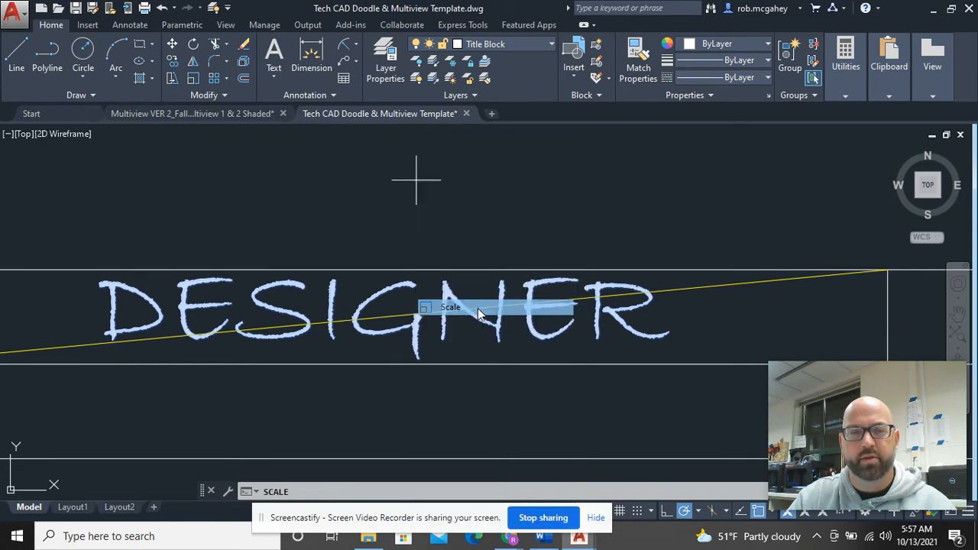
click(384, 325)
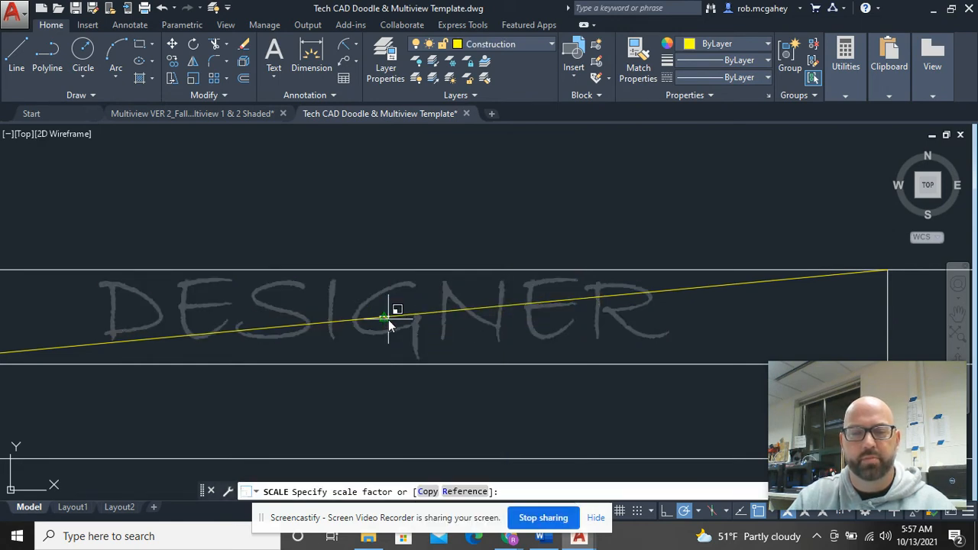
key(Escape)
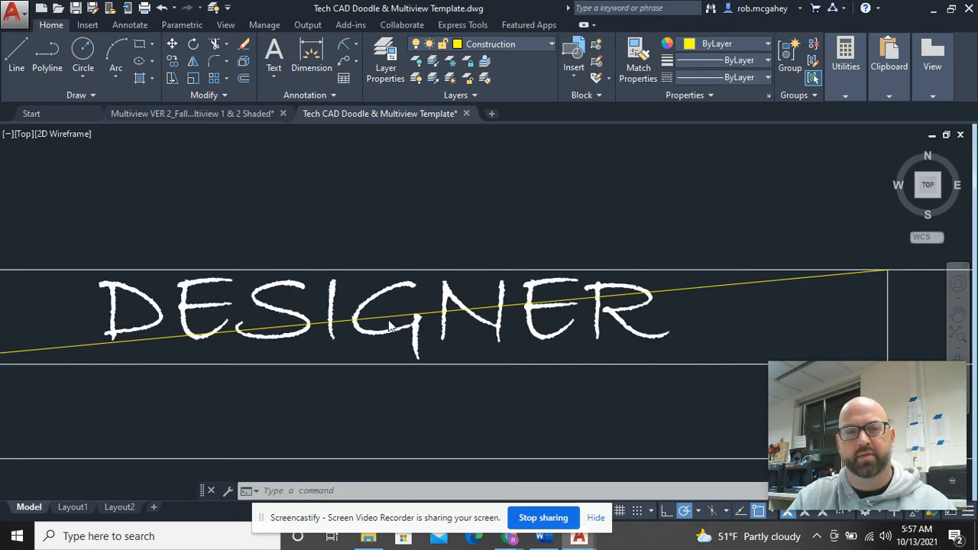
scroll(389, 324, down, 2)
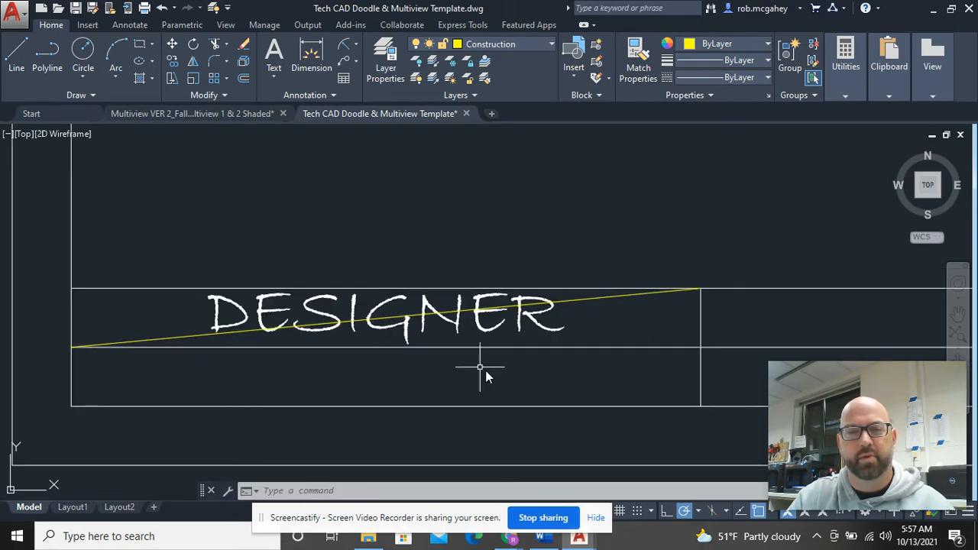
click(397, 321)
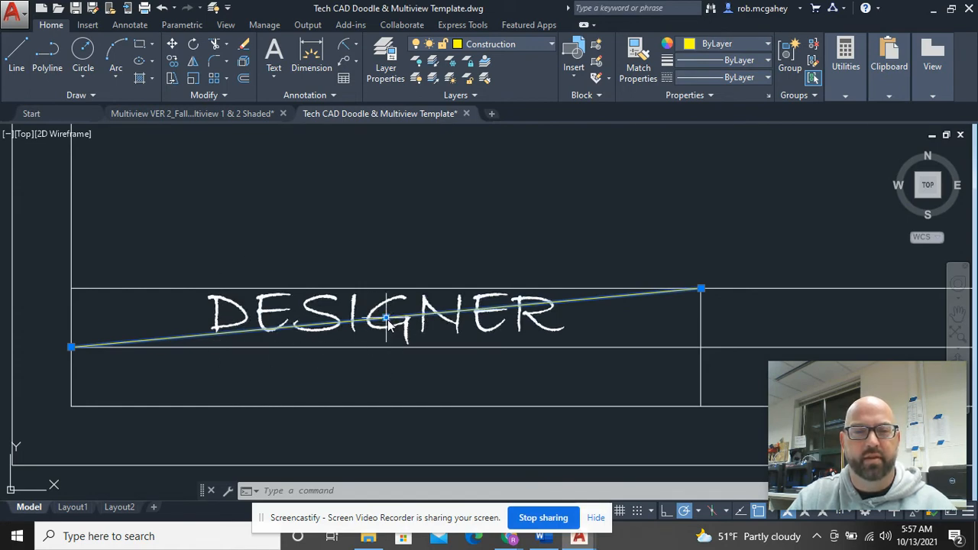
key(Escape)
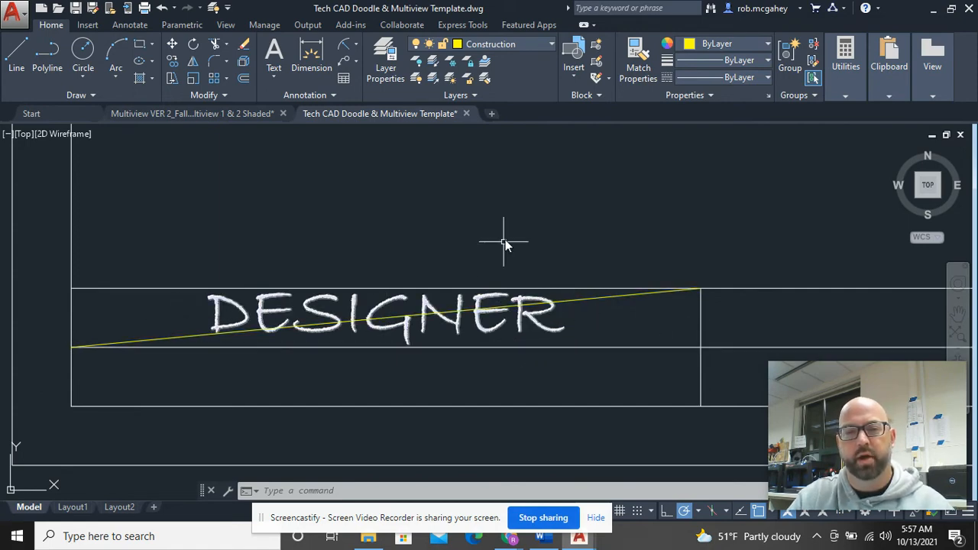
Step: Scale DESIGNER down from the diagonal's midpoint so it fits the cell
click(380, 309)
right_click(395, 234)
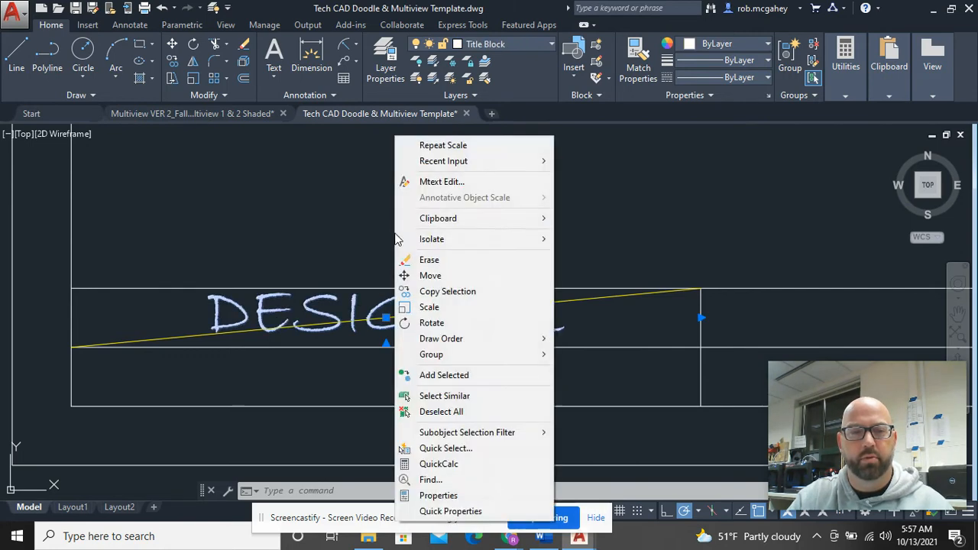
click(432, 312)
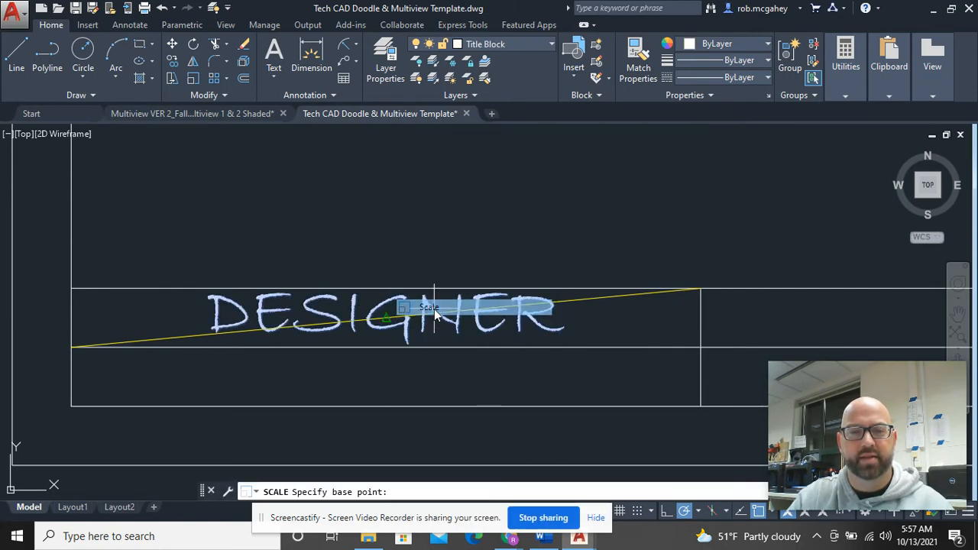
click(385, 324)
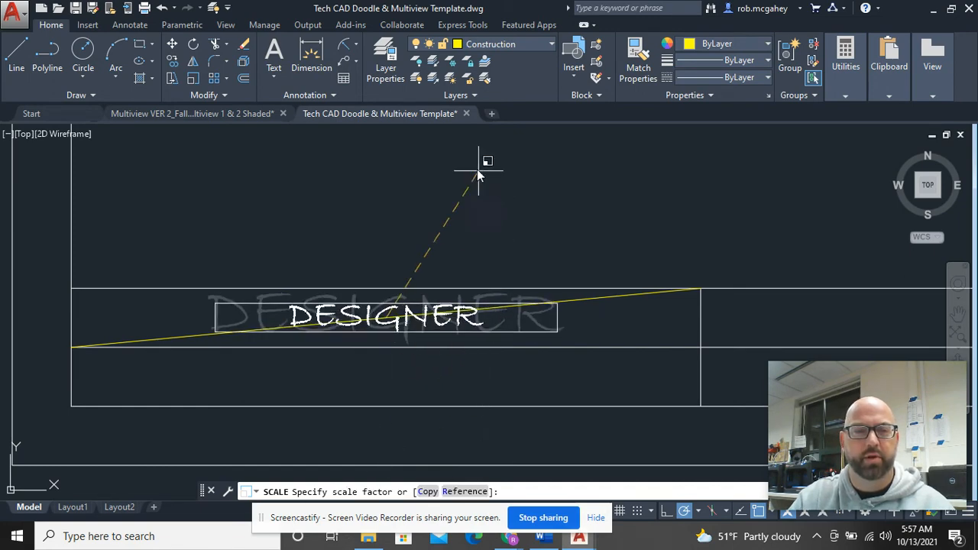
scroll(472, 183, down, 2)
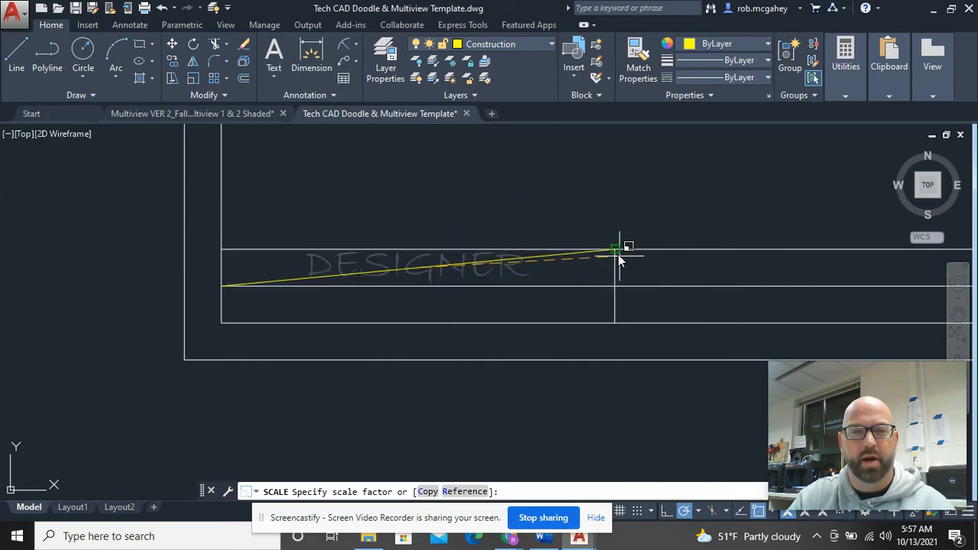
click(566, 192)
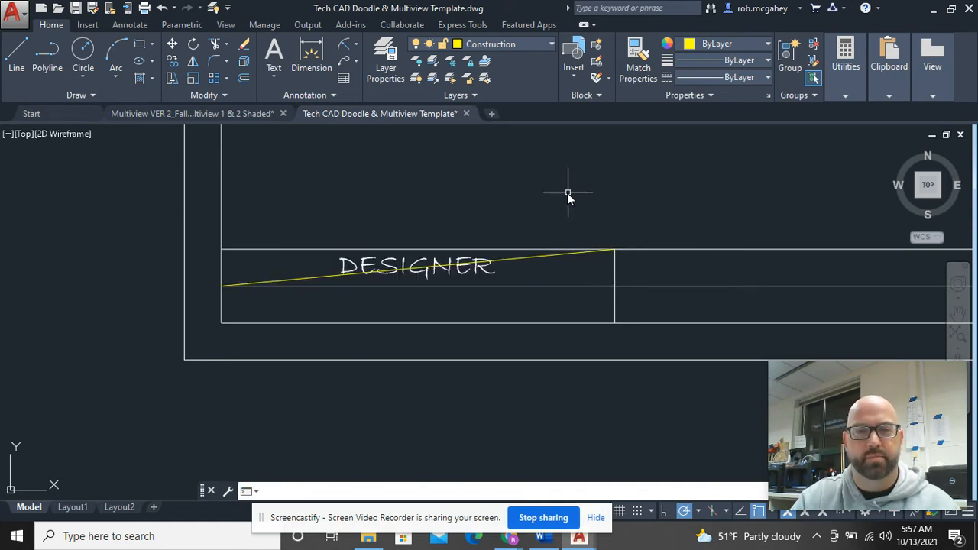
Step: Delete the diagonal construction line and pan to show the whole title block
click(511, 264)
key(Delete)
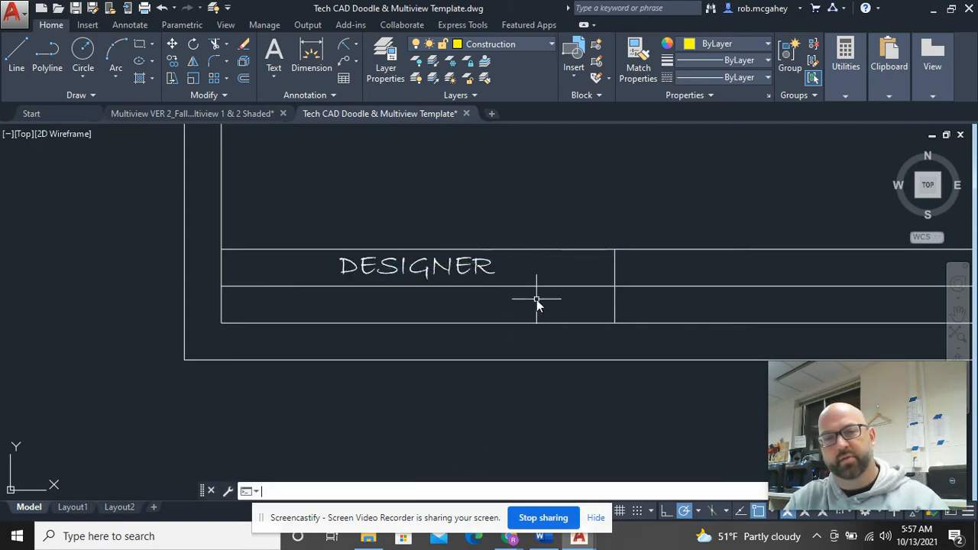
scroll(536, 299, down, 2)
mouse_move(501, 308)
middle_down()
mouse_move(321, 280)
mouse_move(293, 294)
middle_up()
Step: Copy DESIGNER from the block's top-left corner into the cell below and both next-column cells
scroll(262, 285, up, 2)
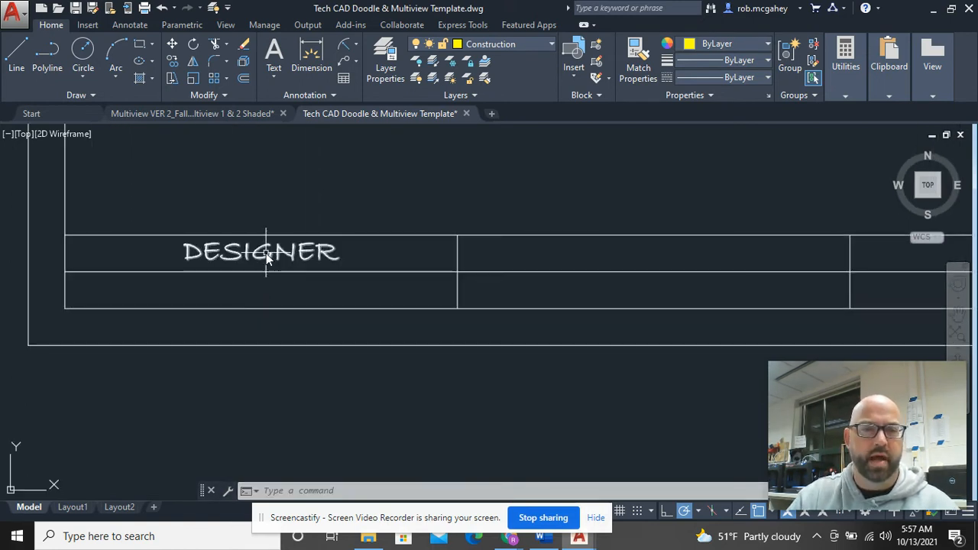
click(258, 256)
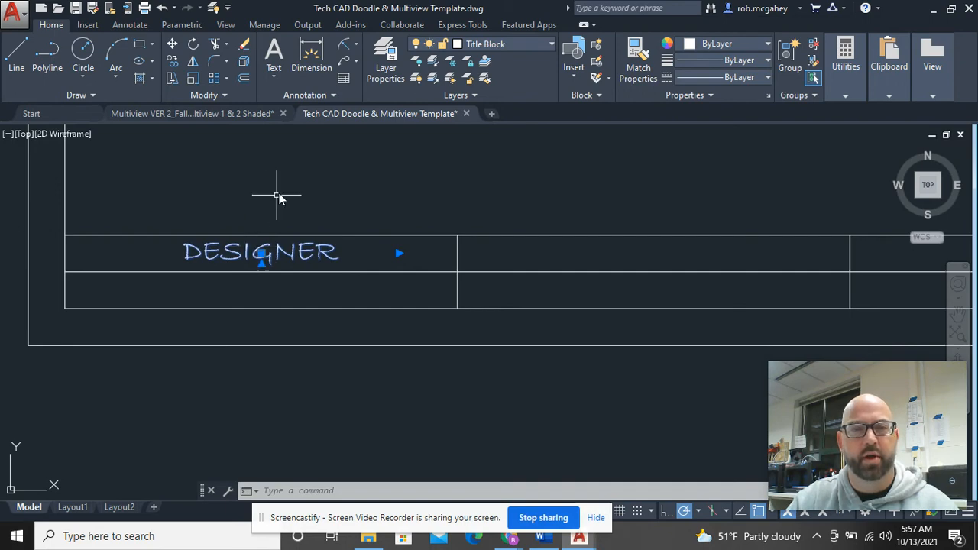
right_click(340, 182)
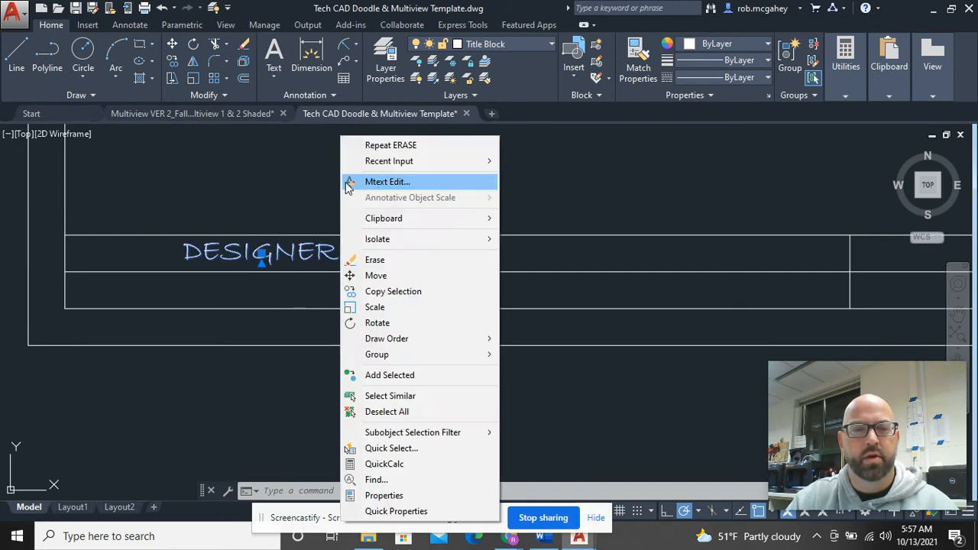
click(392, 292)
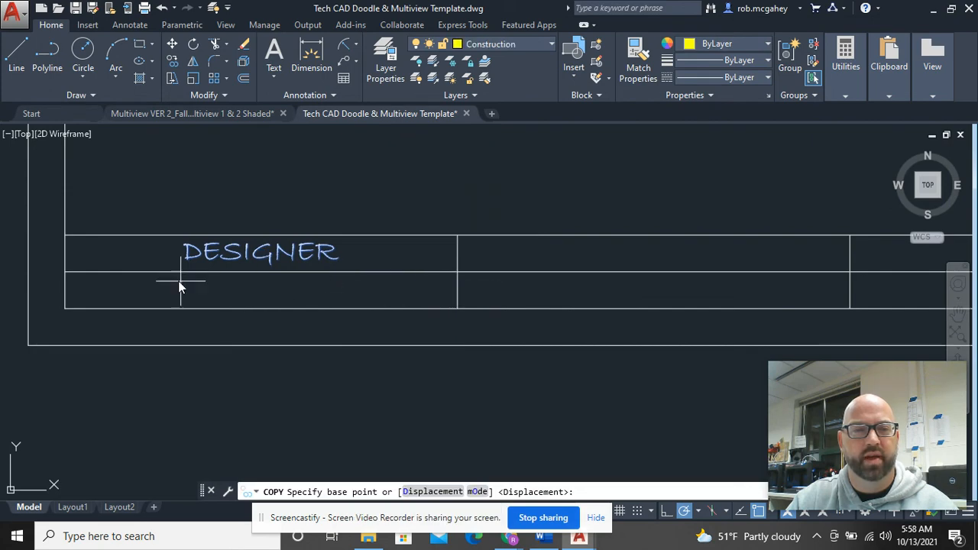
click(65, 235)
click(64, 271)
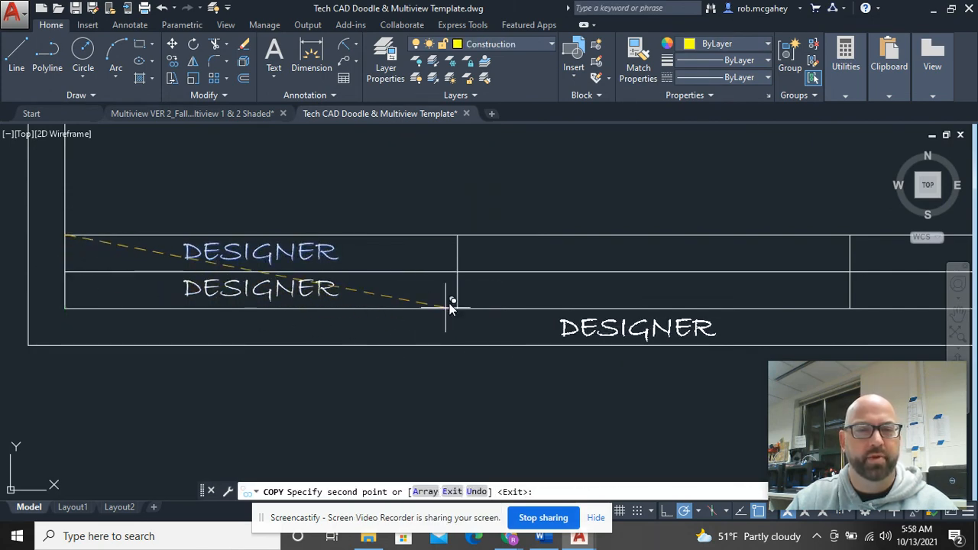
click(462, 243)
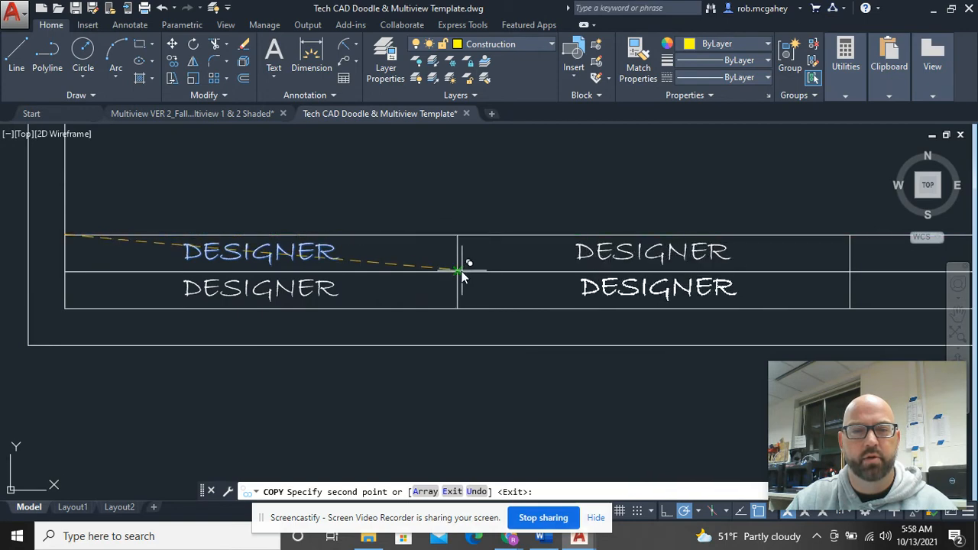
click(463, 273)
scroll(509, 173, down, 3)
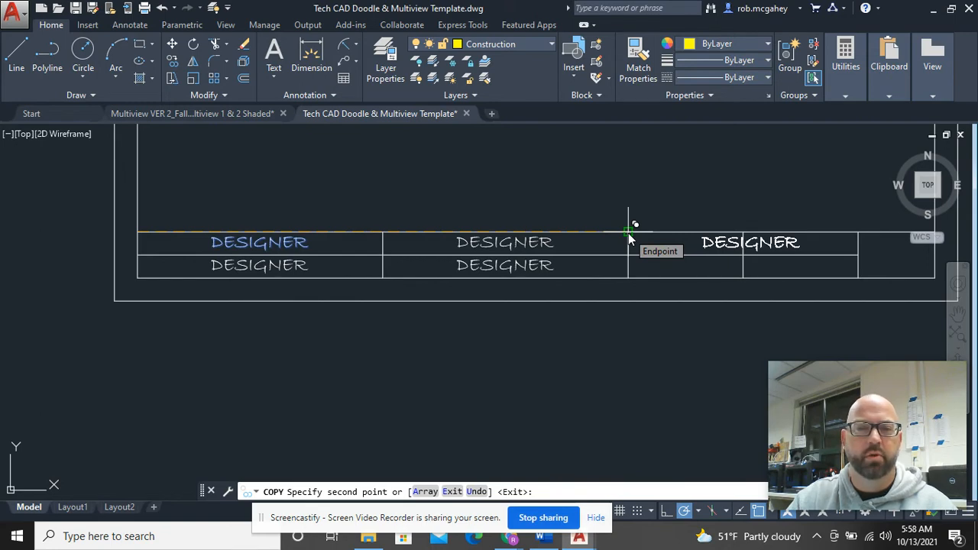
key(Escape)
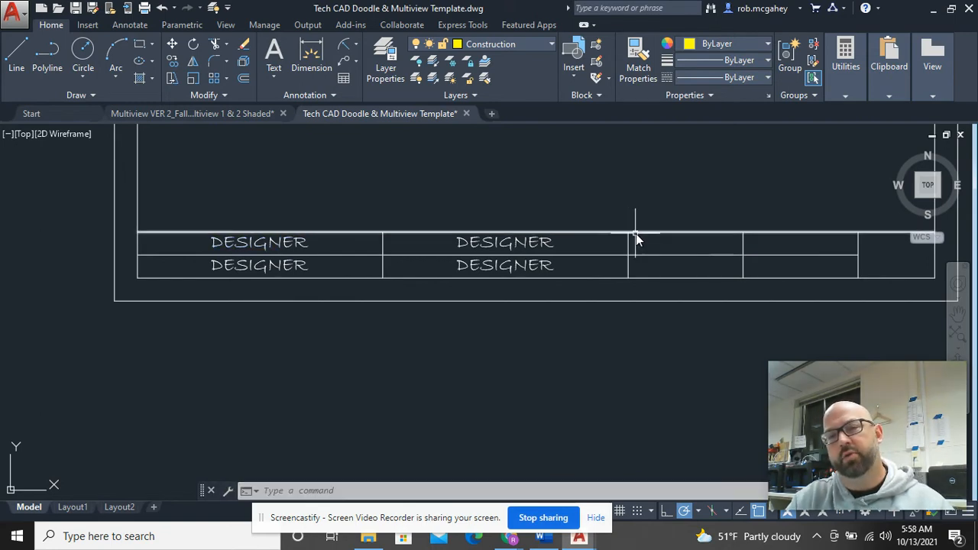
middle_drag(726, 252, 687, 255)
scroll(702, 246, up, 2)
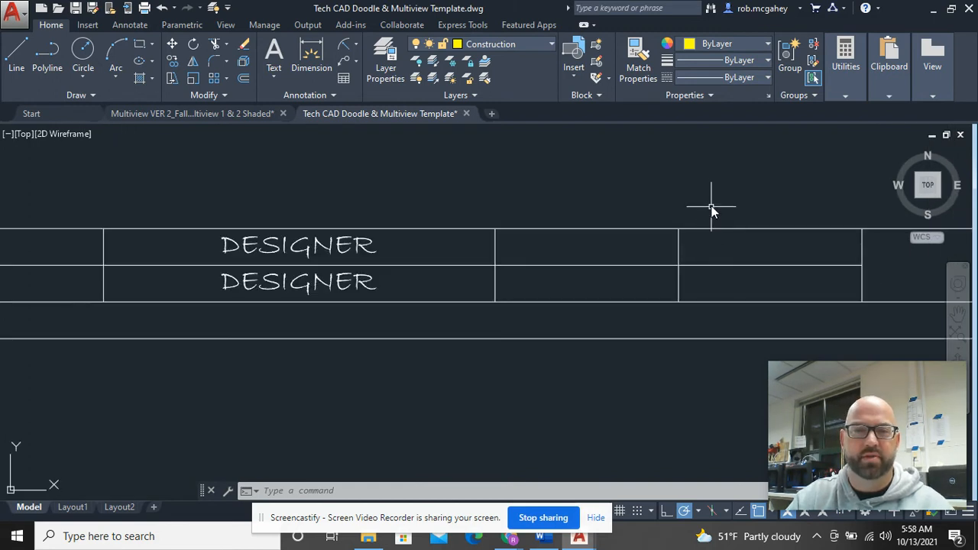
middle_drag(588, 249, 394, 273)
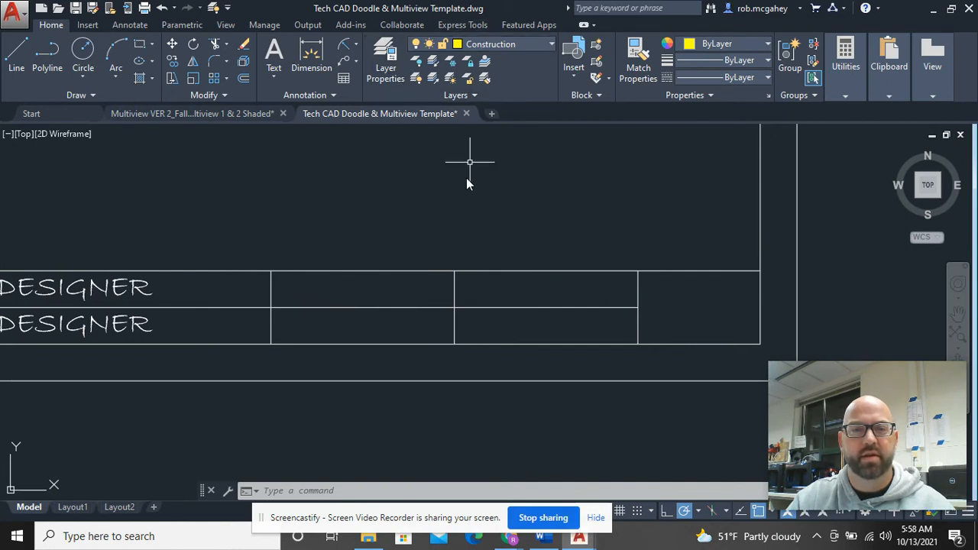
Step: On the Title Block layer, add SHEET as centred, Middle Center multiline text filling the next cell
click(524, 43)
click(497, 183)
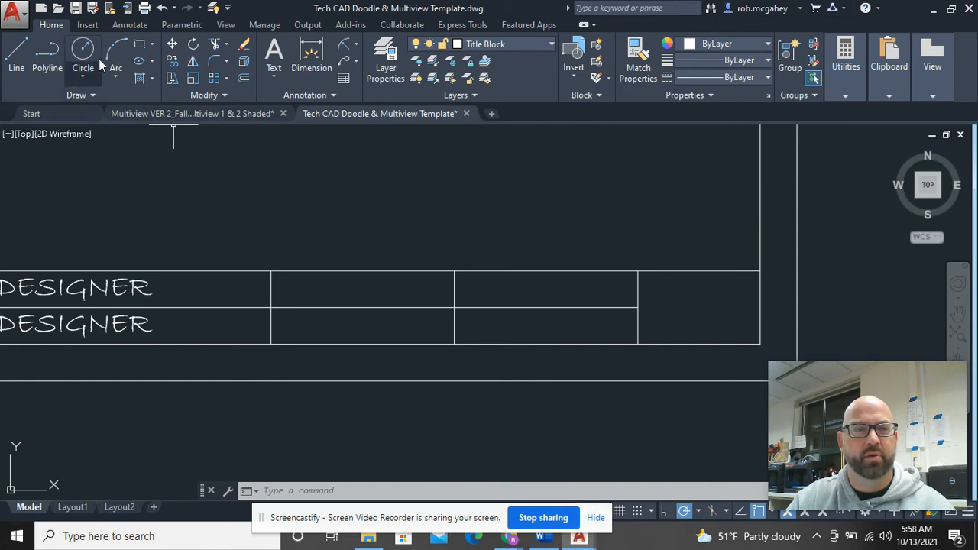
click(282, 78)
click(293, 105)
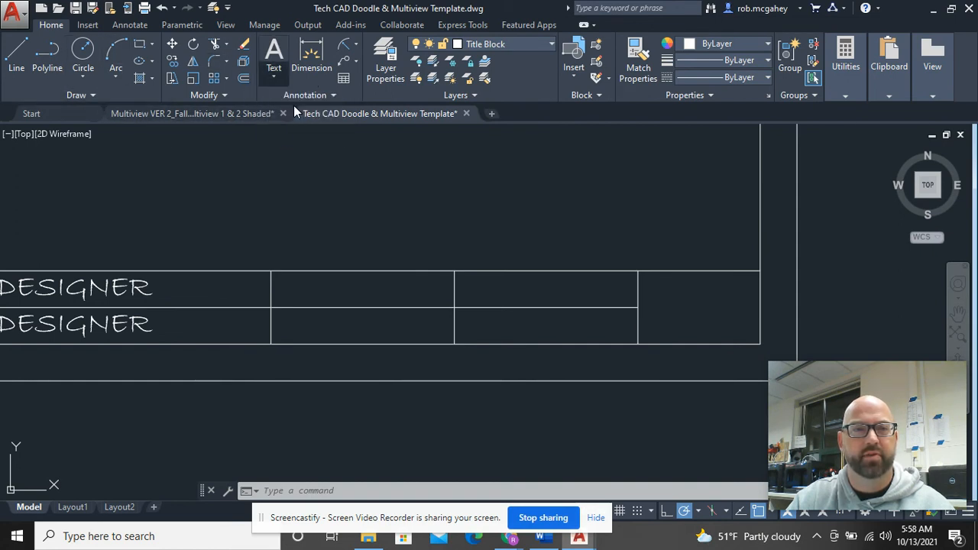
click(271, 307)
click(454, 271)
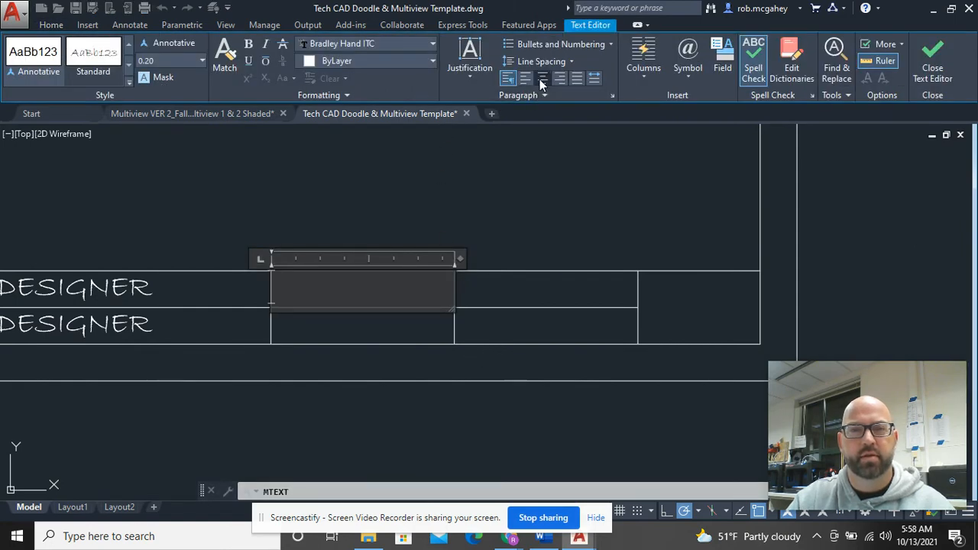
click(539, 78)
click(476, 78)
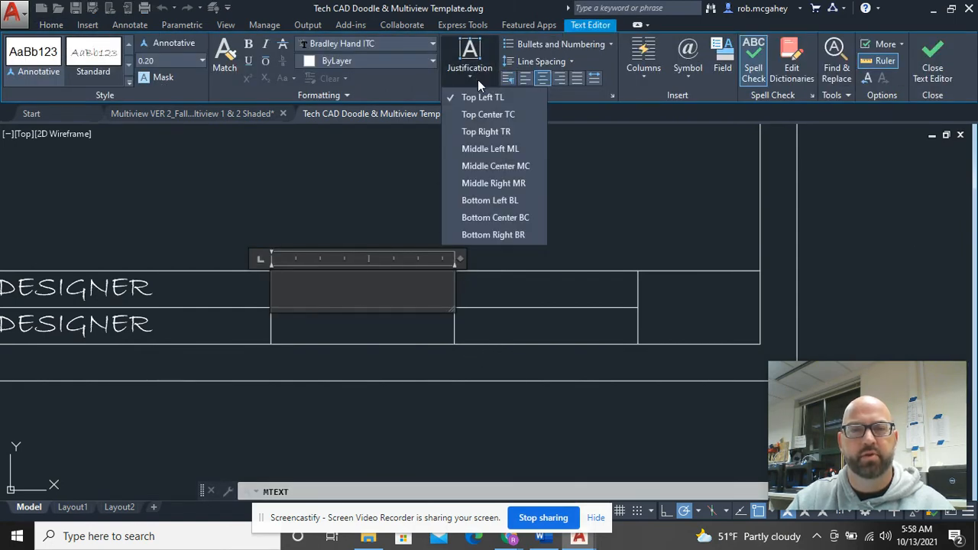
click(485, 165)
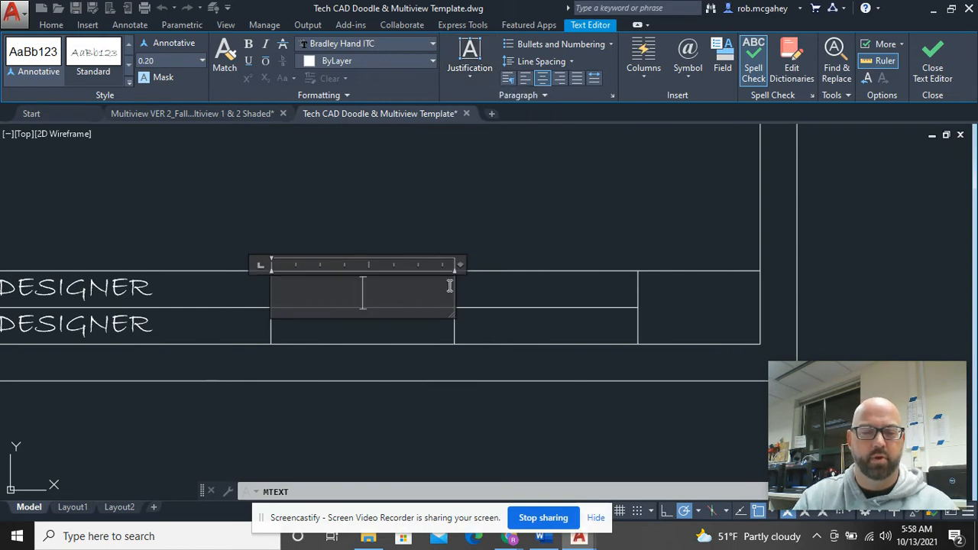
text(SHEET)
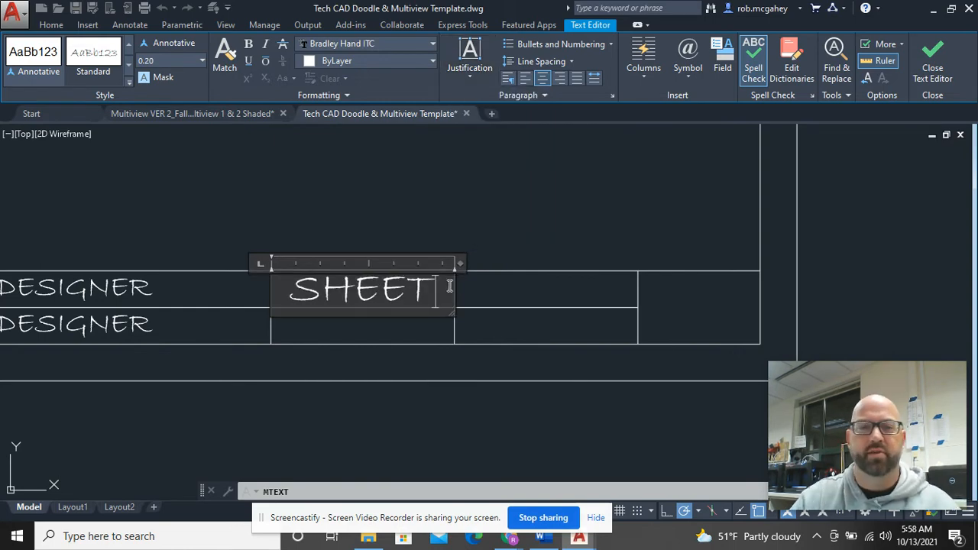
click(488, 197)
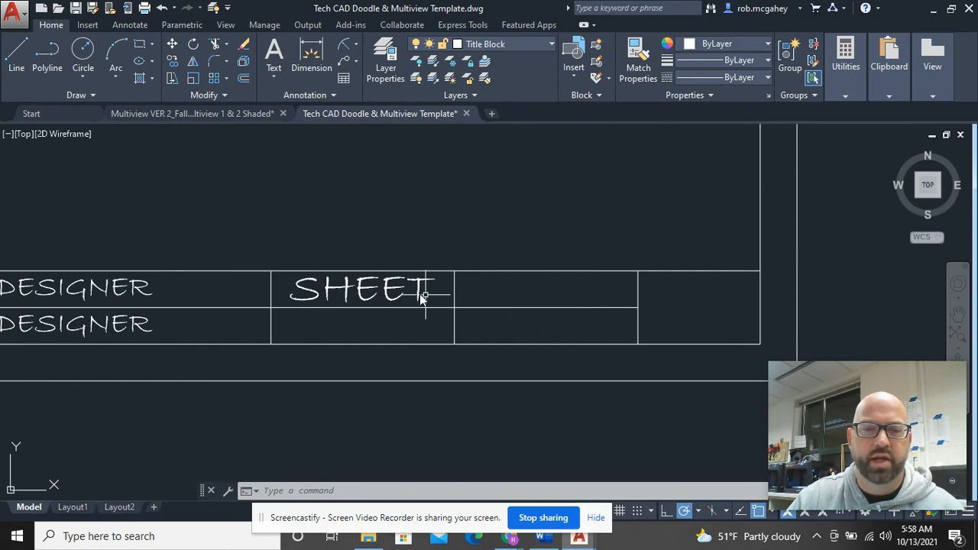
Step: Switch back to the Construction layer and begin a line
click(530, 48)
click(519, 96)
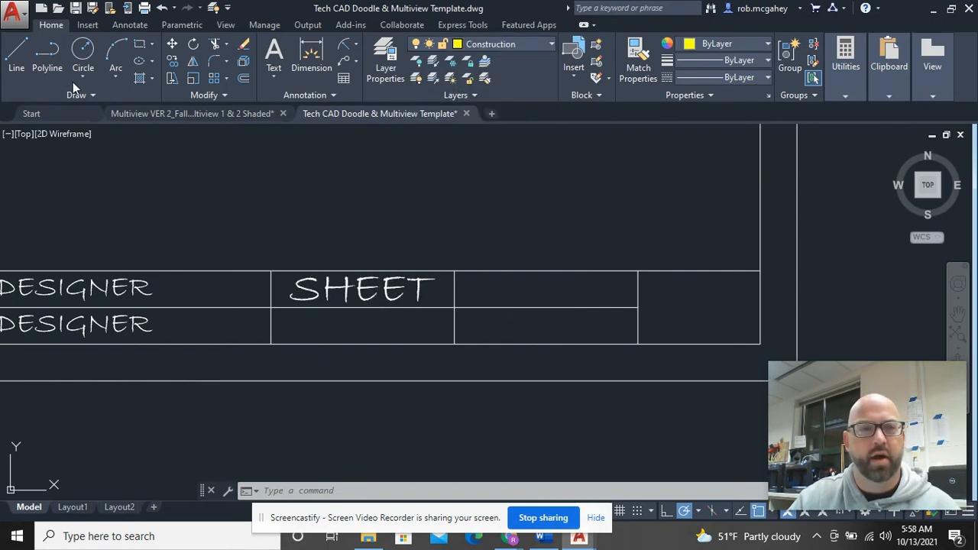
click(16, 55)
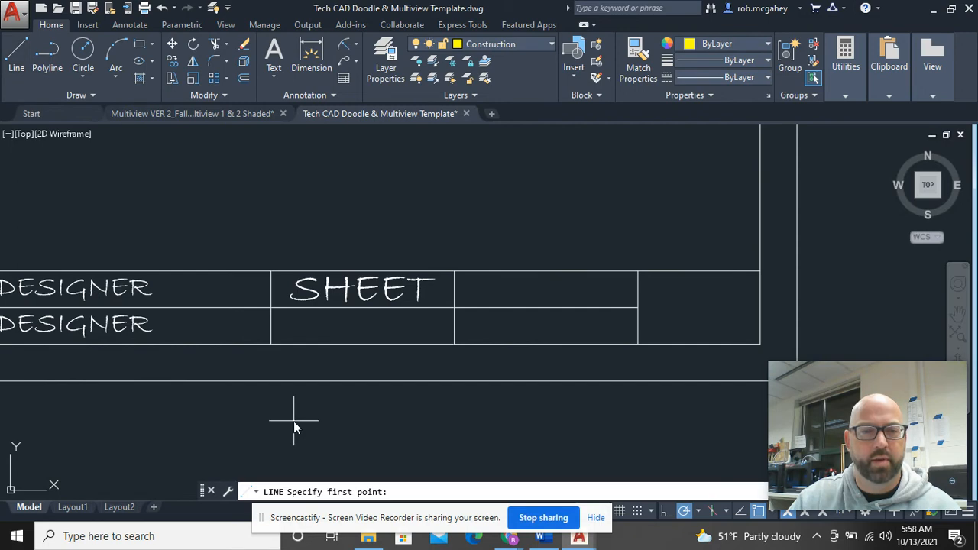
Step: Draw a diagonal helper line across the SHEET cell from lower-left to top-right corner
click(271, 307)
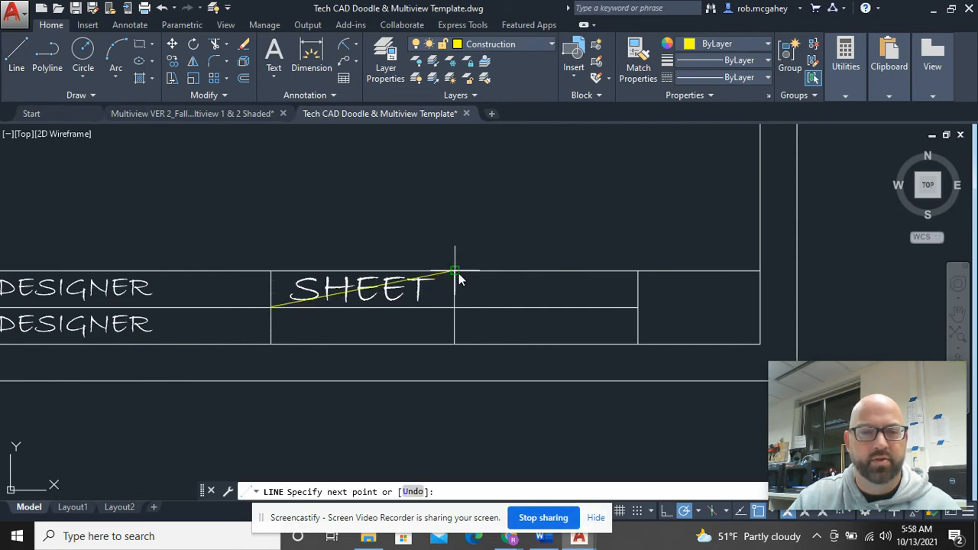
click(455, 270)
key(Escape)
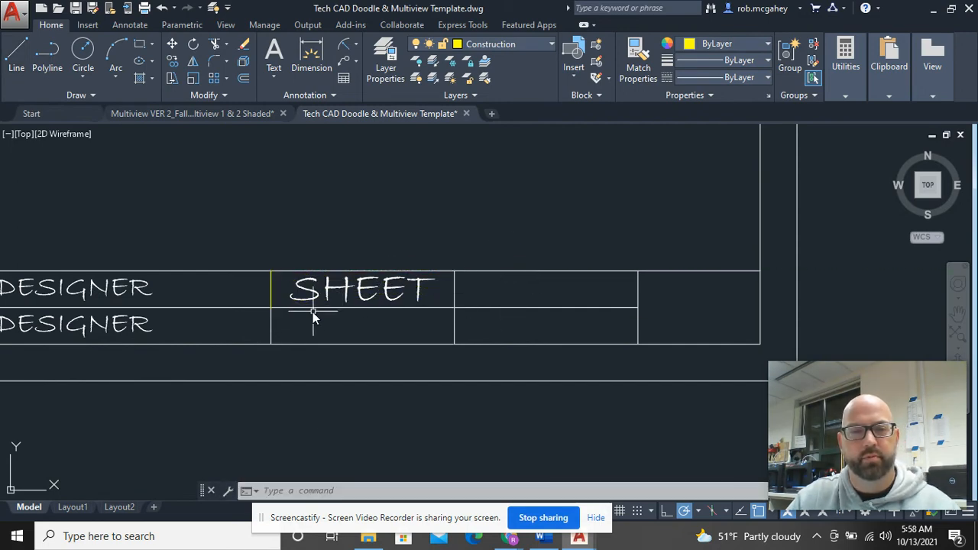
click(272, 297)
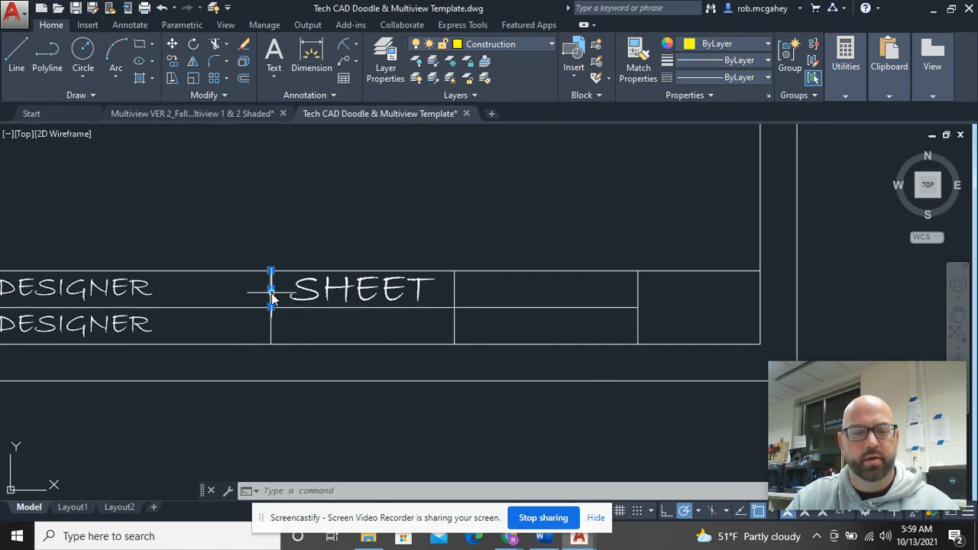
key(Escape)
text(l)
key(Return)
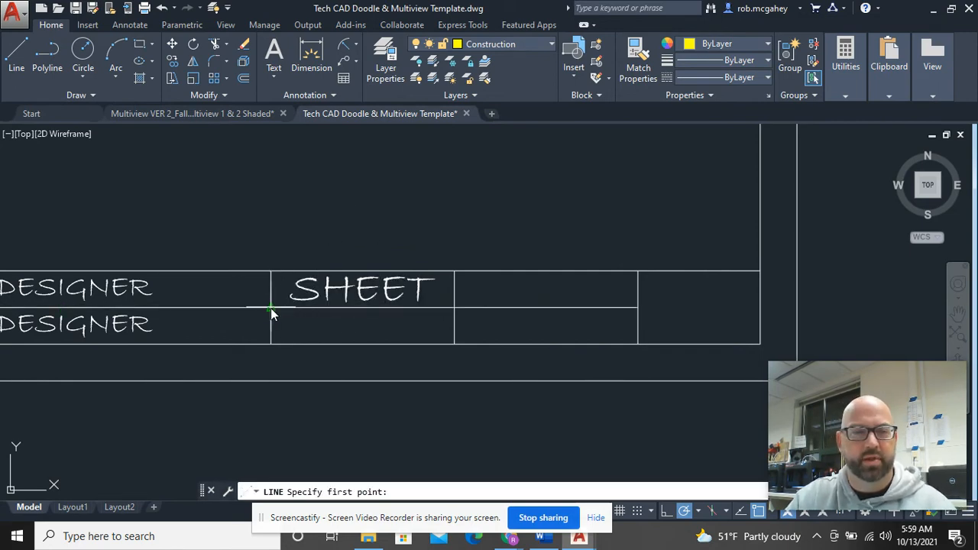
click(271, 307)
click(459, 282)
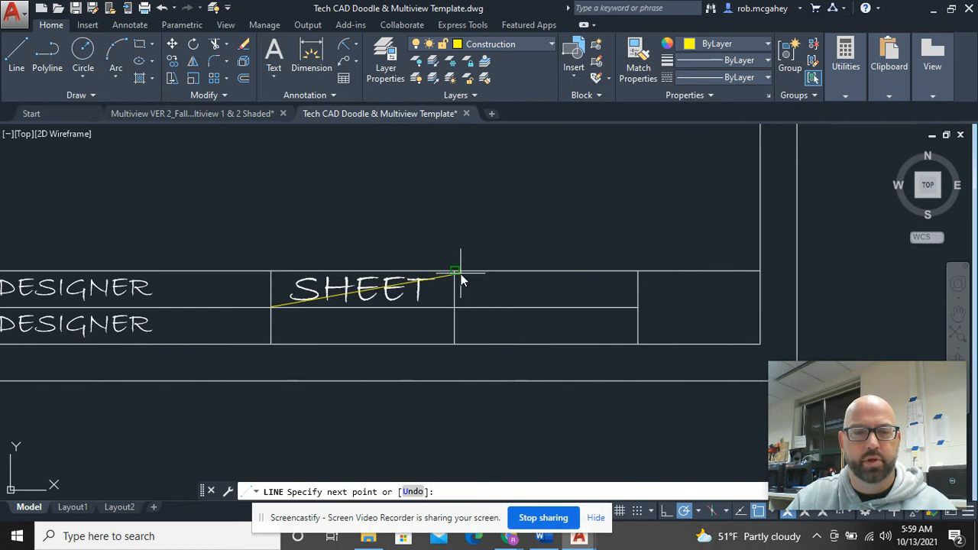
right_click(469, 207)
click(502, 217)
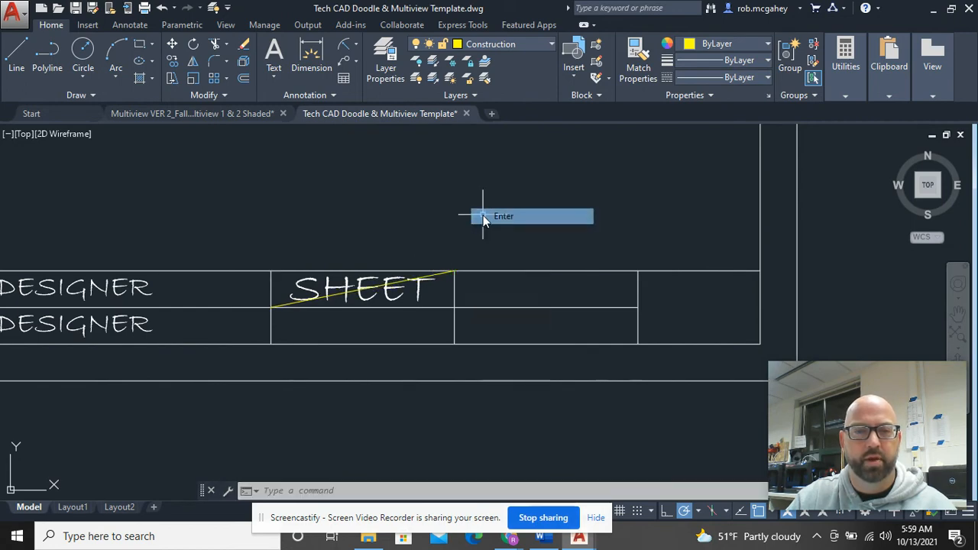
Step: Scale SHEET by 0.7 about the diagonal's midpoint
click(348, 290)
right_click(348, 287)
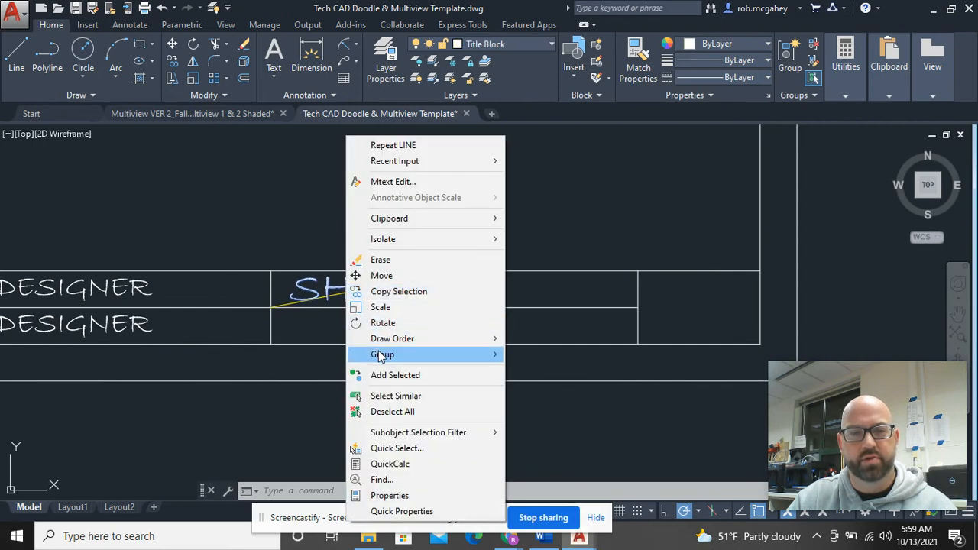
click(391, 306)
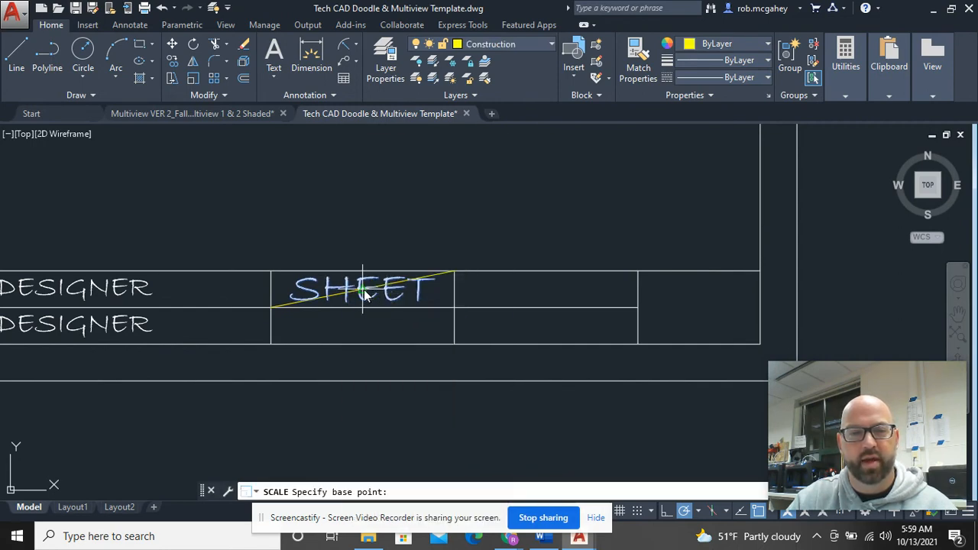
click(363, 293)
text(.7)
key(Return)
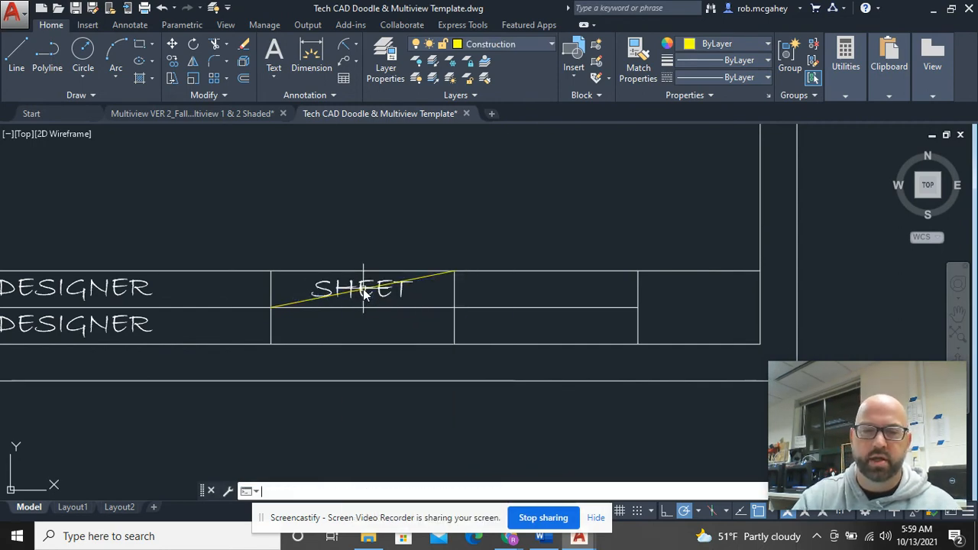
Step: Erase the diagonal helper line and reselect the SHEET text
click(430, 276)
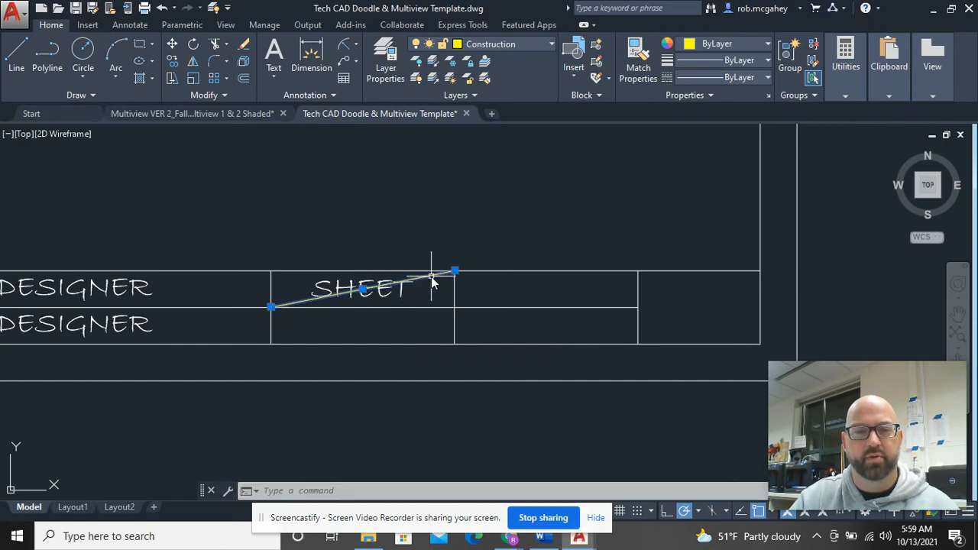
text(e)
key(Return)
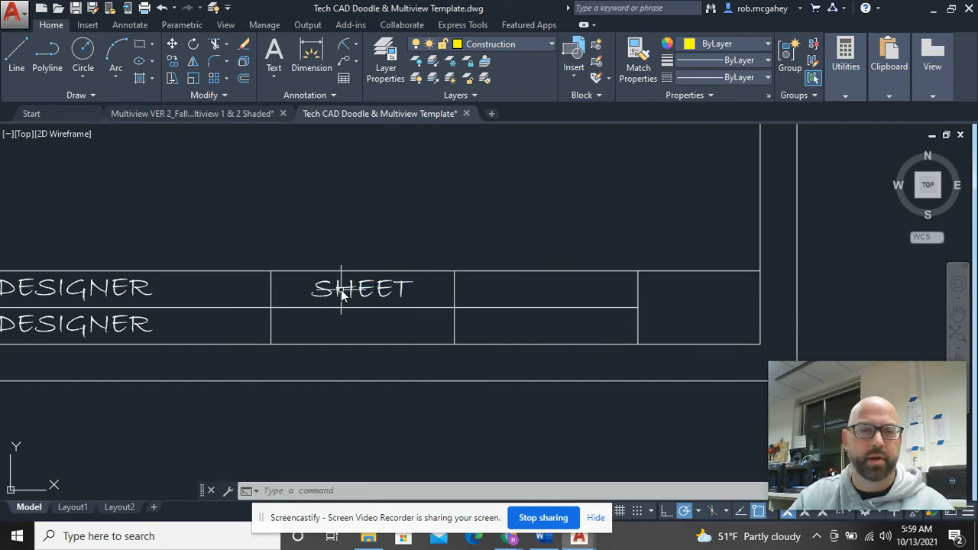
click(342, 290)
right_click(342, 289)
Step: Copy the SHEET text from its cell corner into the lower-middle, upper-right and lower-right cells
click(388, 292)
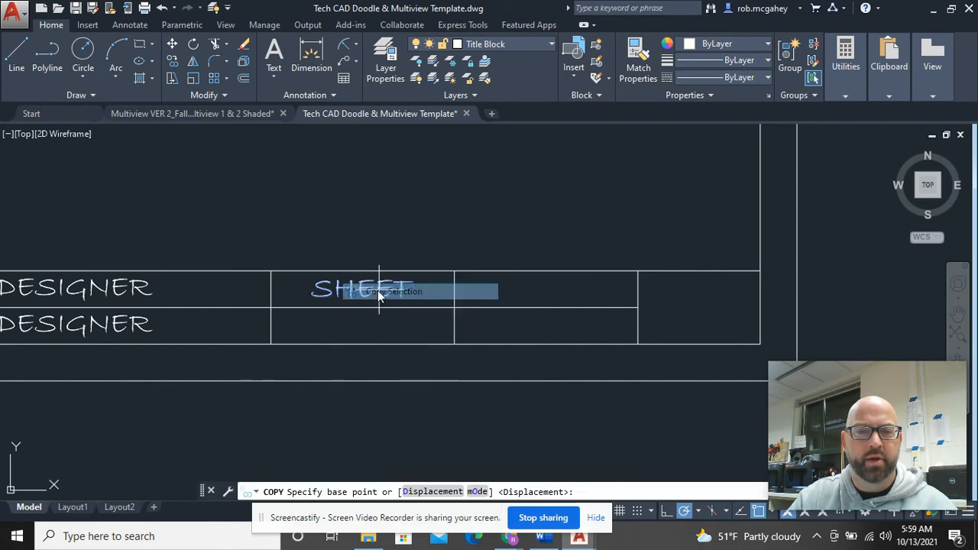
click(271, 271)
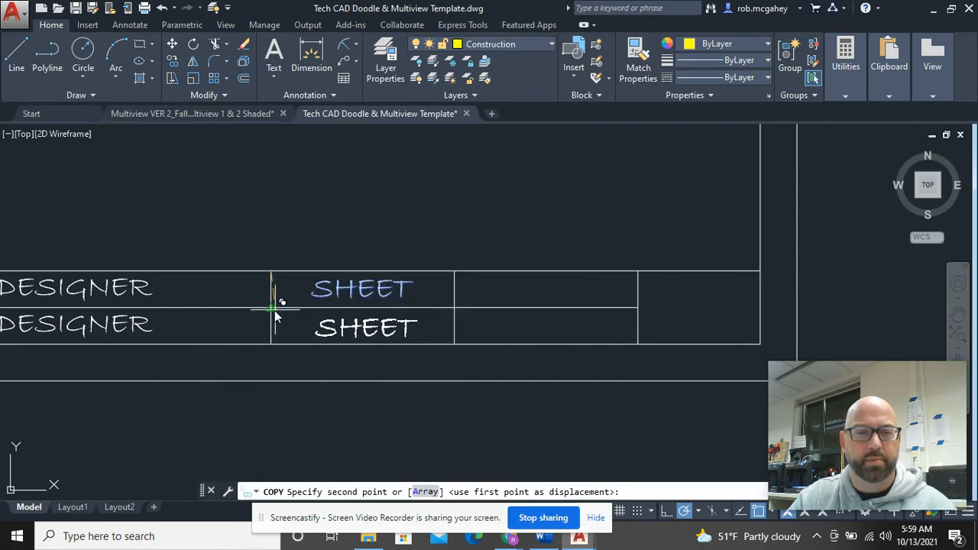
click(271, 308)
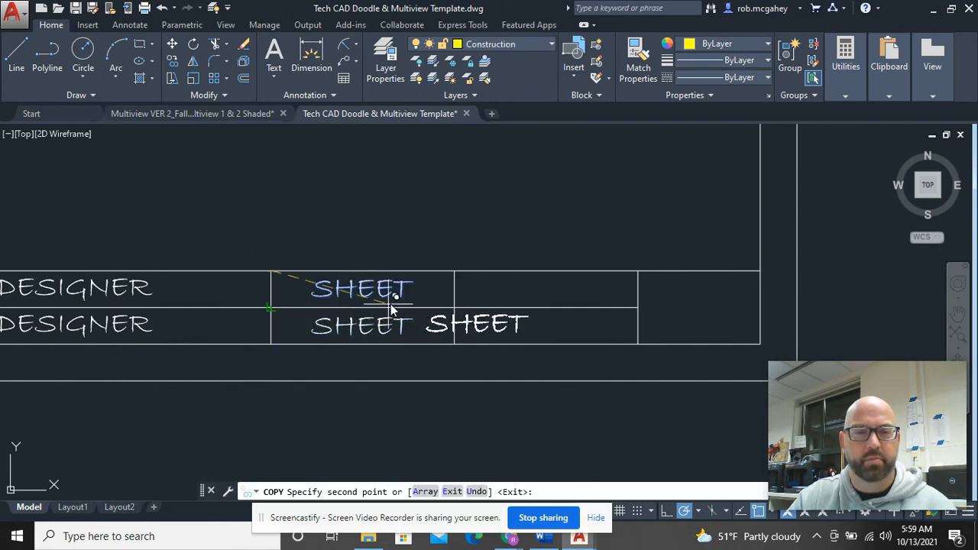
click(454, 271)
click(456, 308)
right_click(461, 225)
click(482, 233)
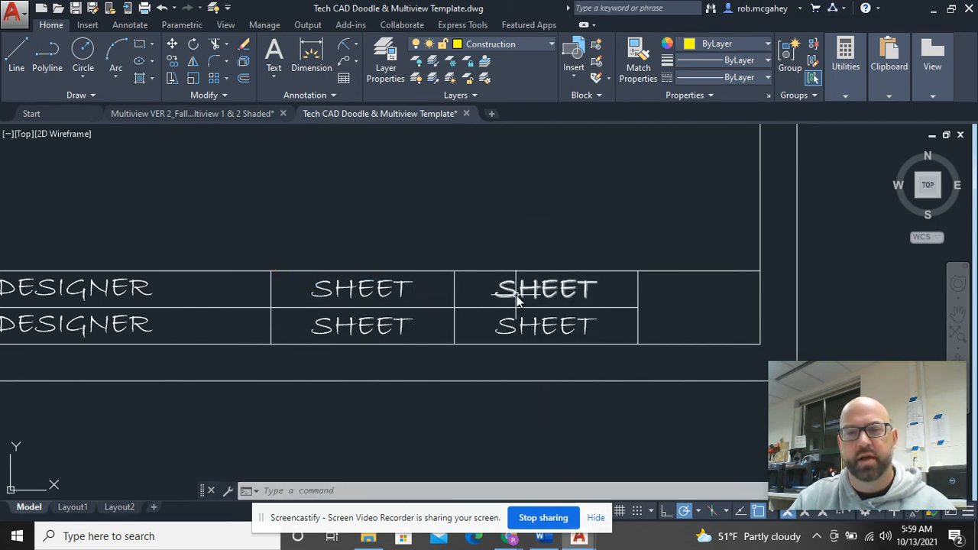
Step: Bring the DESIGNER cells into view and select the lower-left DESIGNER text
scroll(360, 299, down, 4)
middle_drag(251, 303, 433, 328)
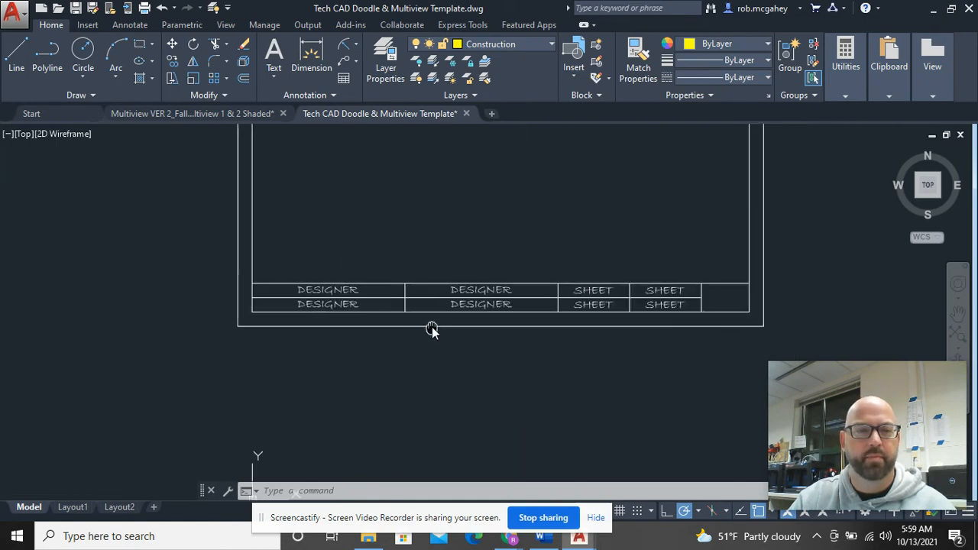
scroll(359, 312, up, 4)
click(342, 298)
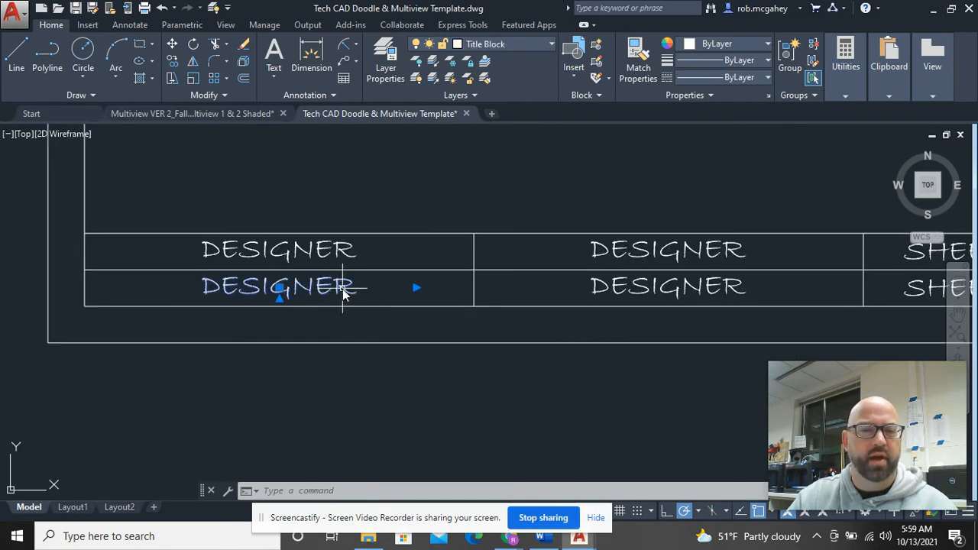
Step: Replace DESIGNER in the lower-left cell with the designer's full name
double_click(343, 295)
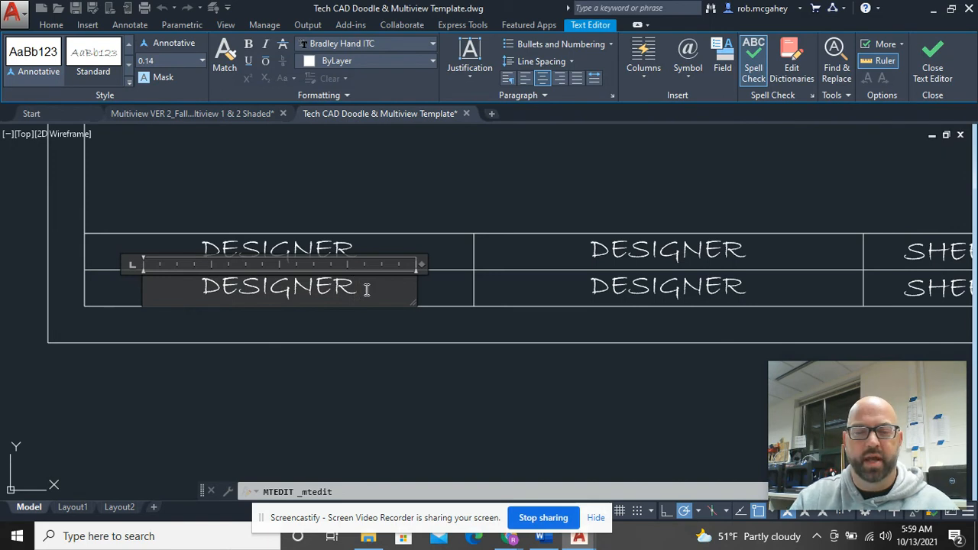
key(BackSpace)
key(BackSpace)
key(BackSpace)
key(BackSpace)
key(BackSpace)
key(BackSpace)
key(BackSpace)
key(BackSpace)
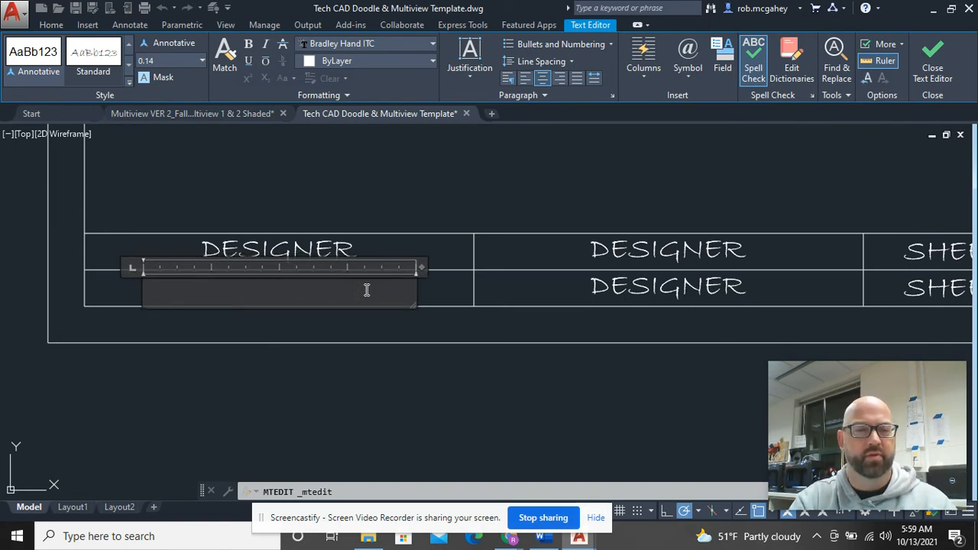
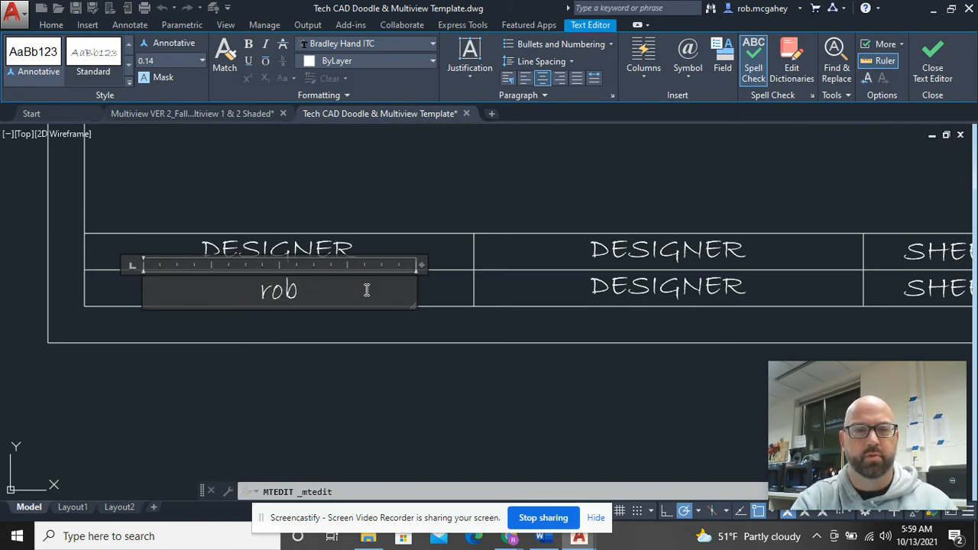
key(BackSpace)
key(BackSpace)
key(BackSpace)
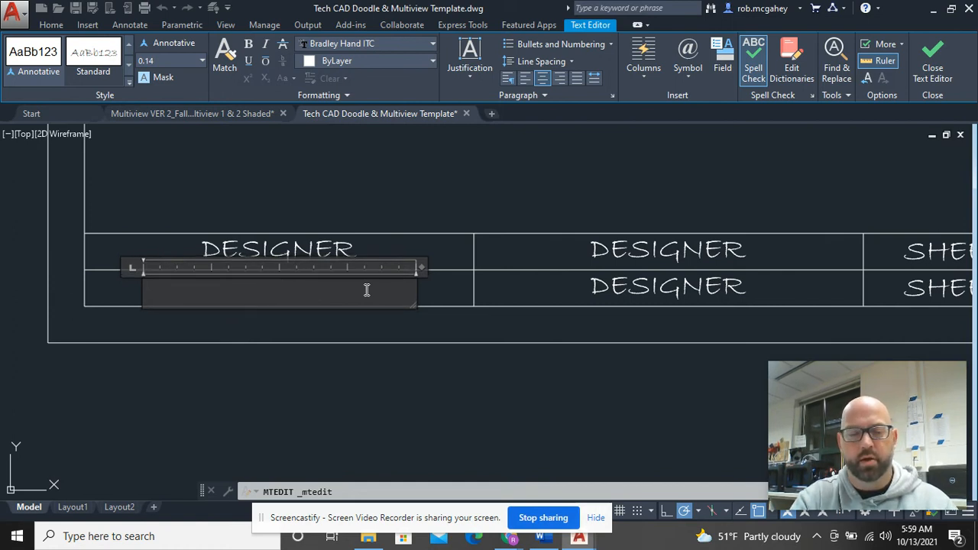
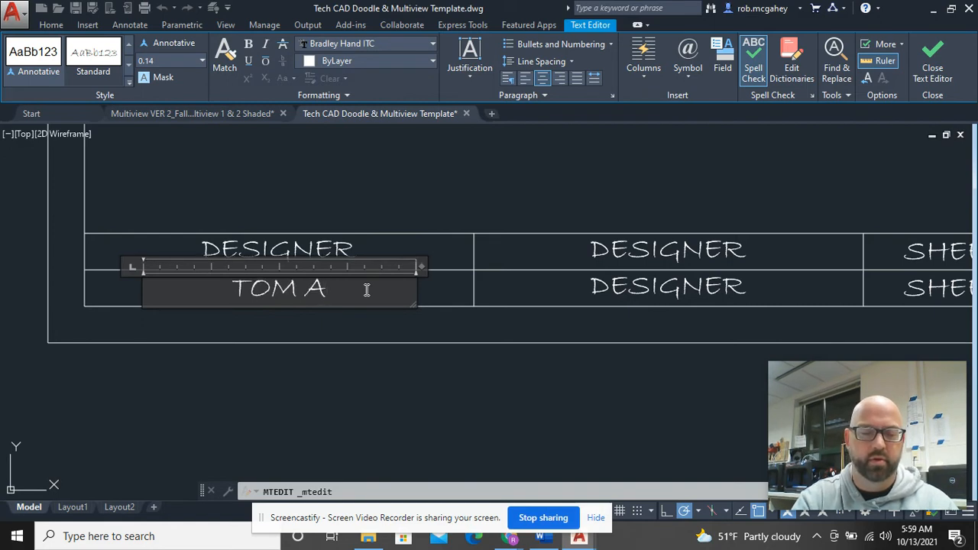
key(BackSpace)
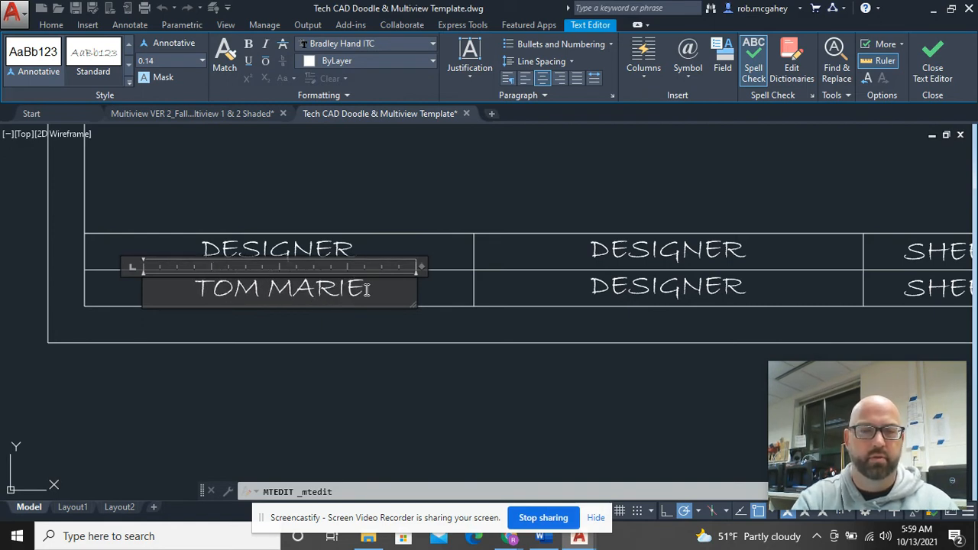
key(BackSpace)
key(BackSpace)
key(BackSpace)
key(BackSpace)
key(BackSpace)
key(BackSpace)
key(BackSpace)
key(BackSpace)
key(BackSpace)
key(BackSpace)
key(BackSpace)
key(BackSpace)
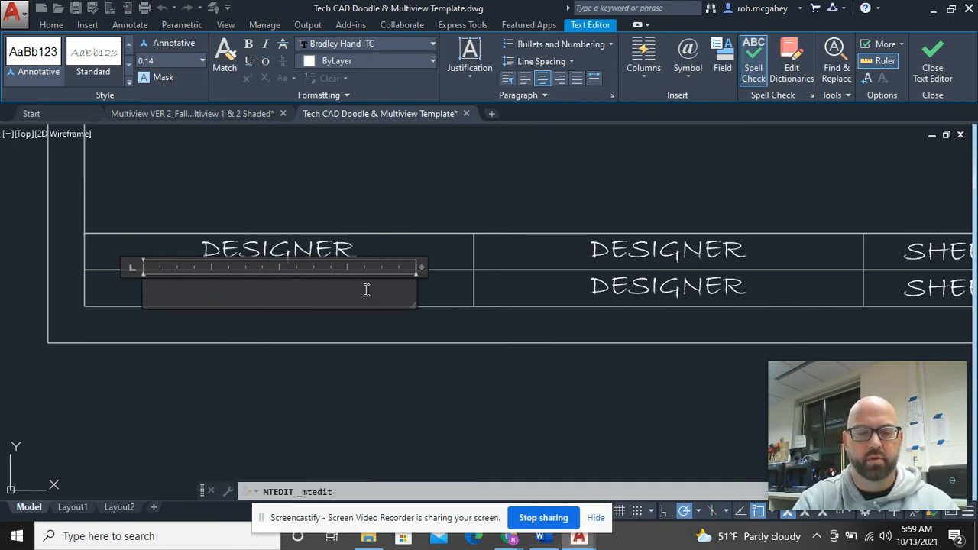
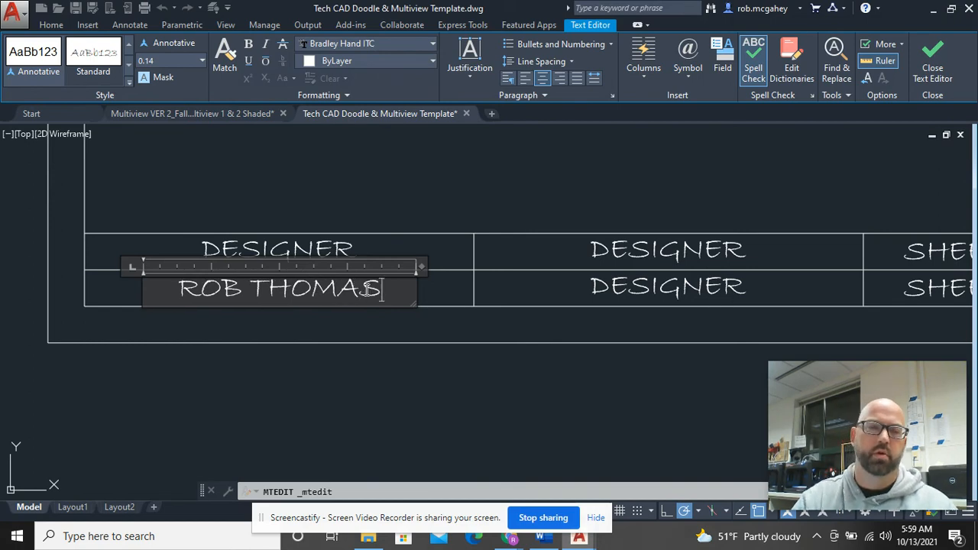
click(441, 374)
middle_drag(753, 267, 682, 267)
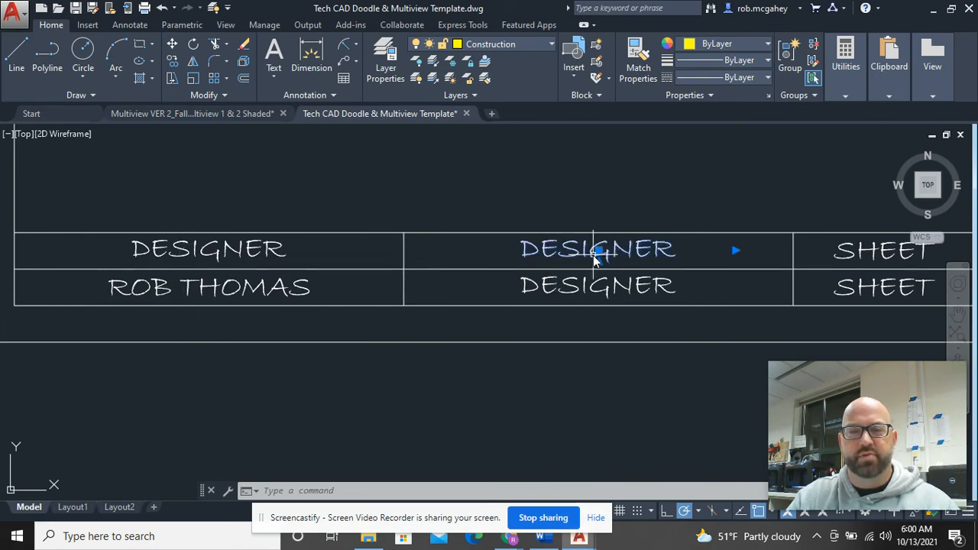
Step: Rename the upper-middle DESIGNER heading to PROJECT
double_click(594, 255)
drag(692, 254, 523, 249)
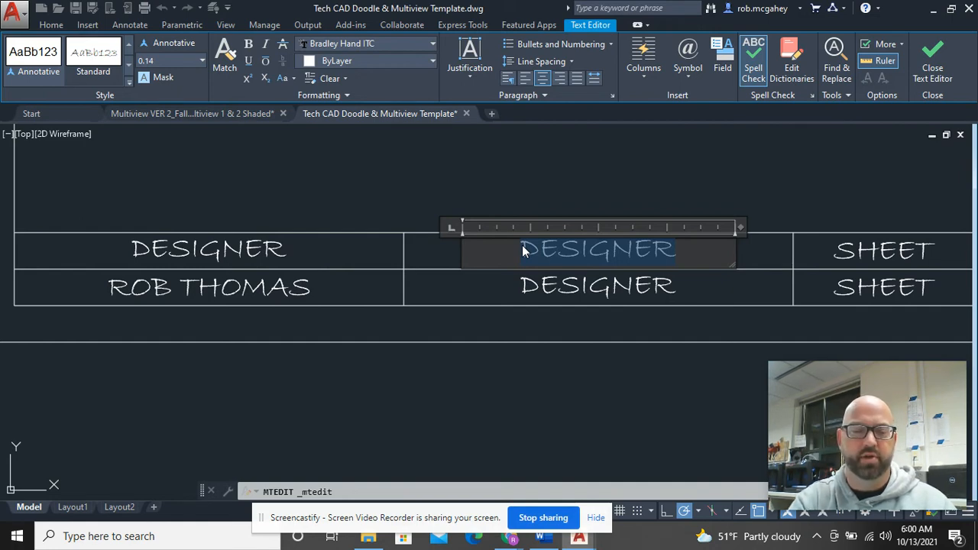
text(PROJECT)
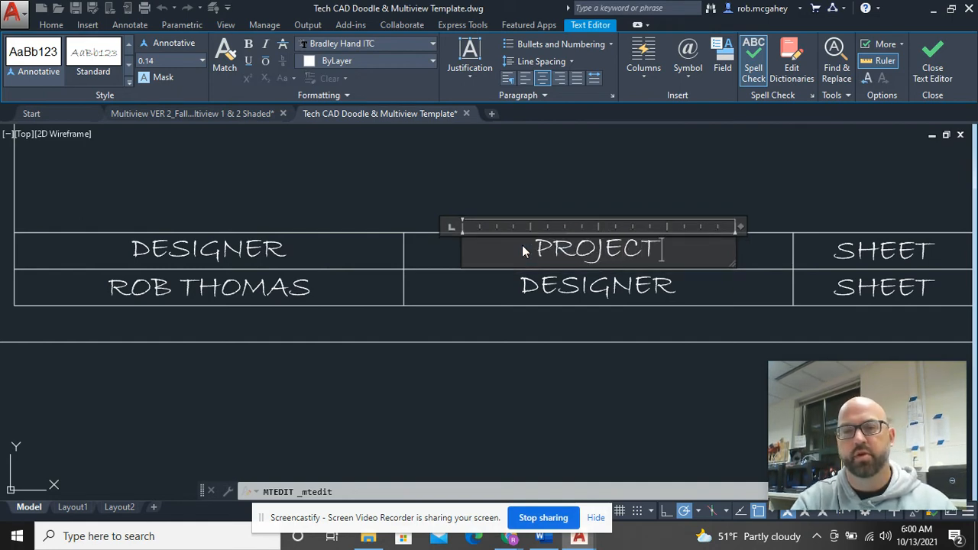
click(604, 412)
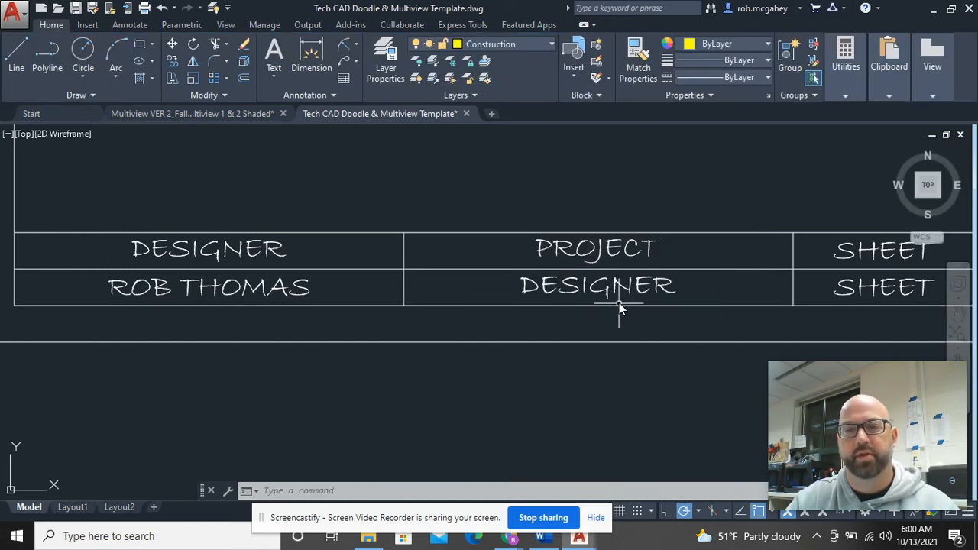
Step: Replace the DESIGNER text beneath PROJECT with 'MULTIVIEW - 1'
double_click(599, 287)
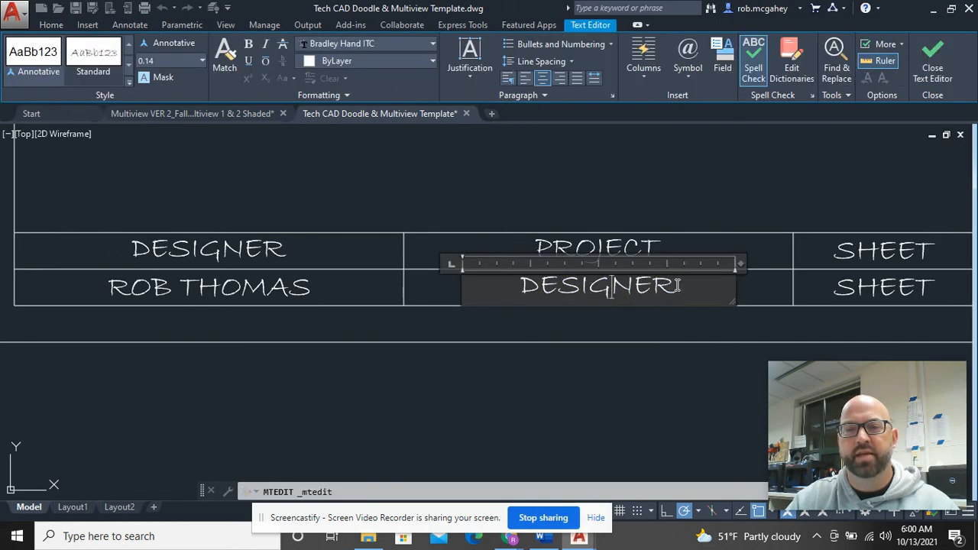
drag(692, 287, 527, 284)
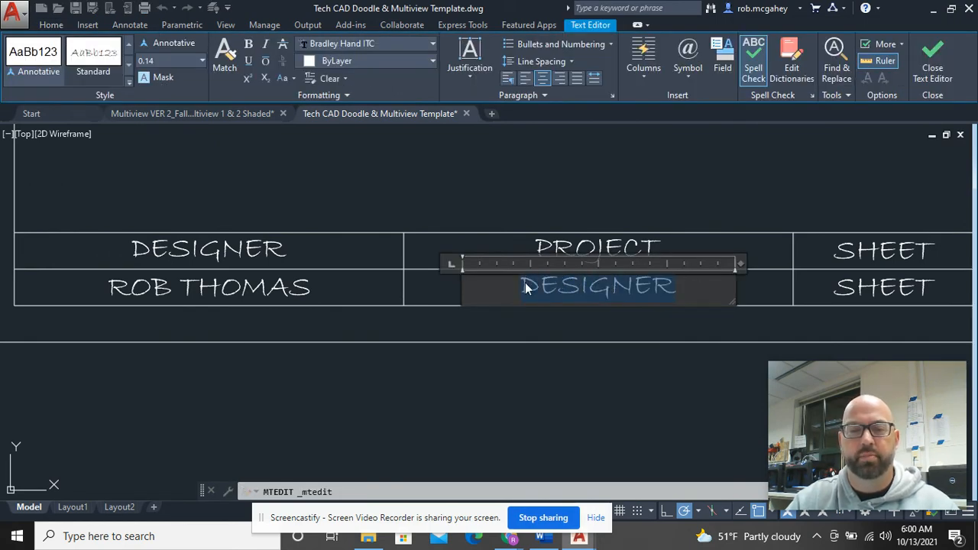
text(MUL)
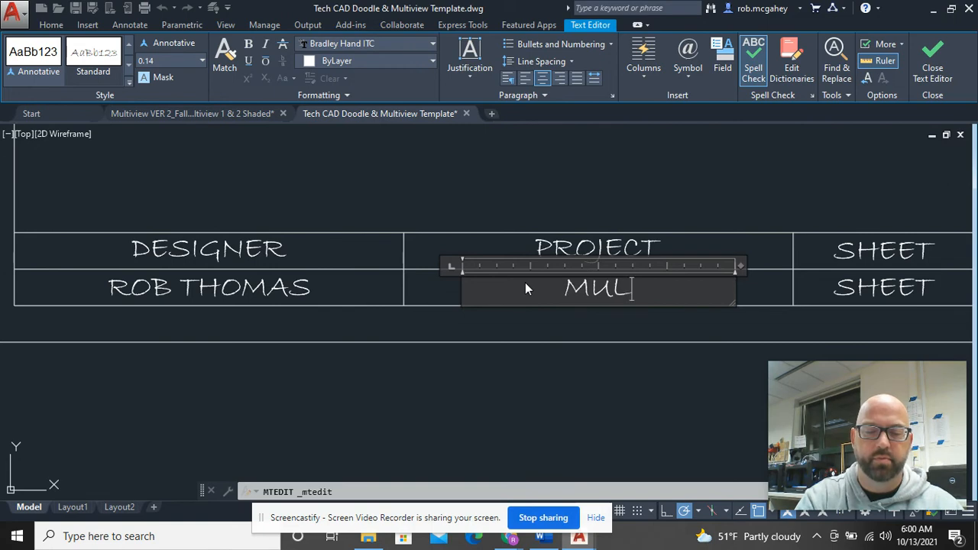
text(TIVIEW)
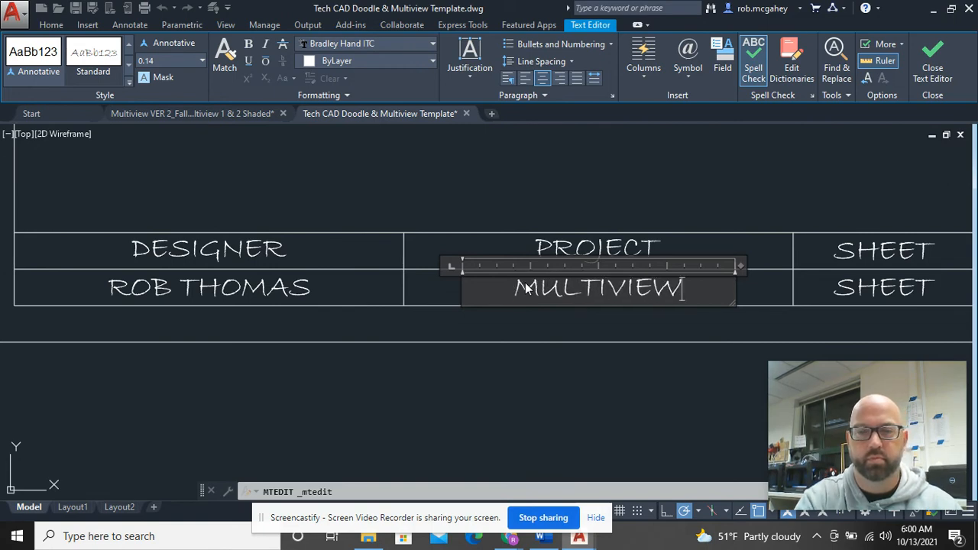
text( - 1)
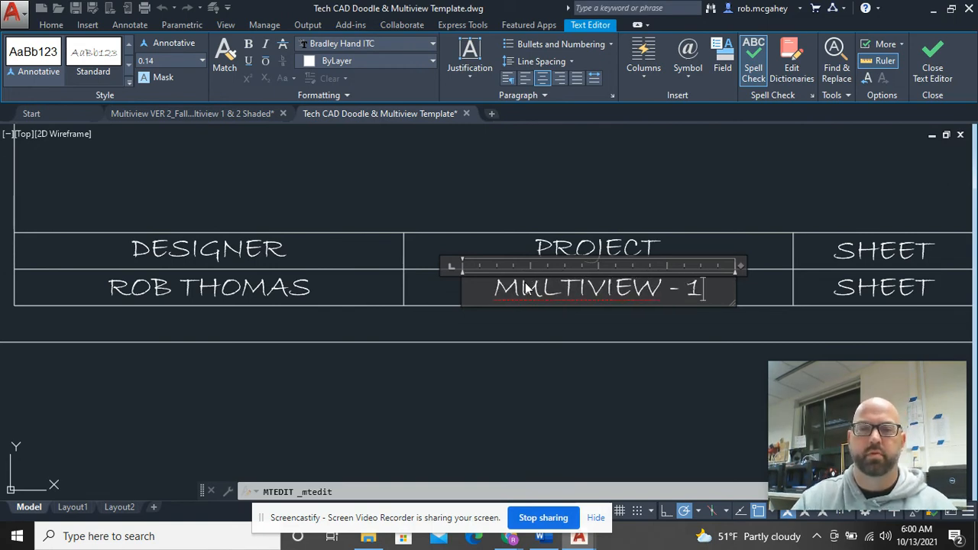
click(554, 388)
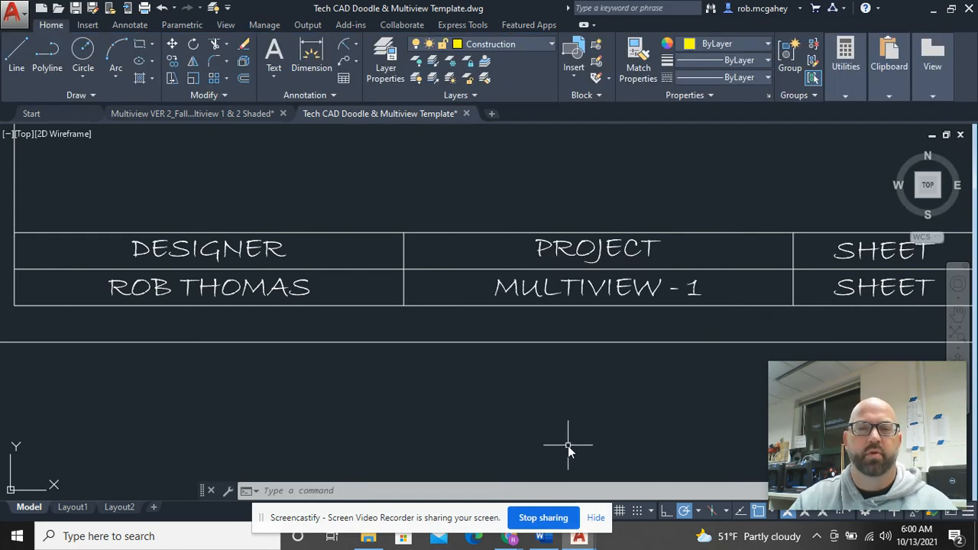
Step: Replace the SHEET text under the first SHEET heading with '1 of 1'
middle_drag(596, 398, 168, 387)
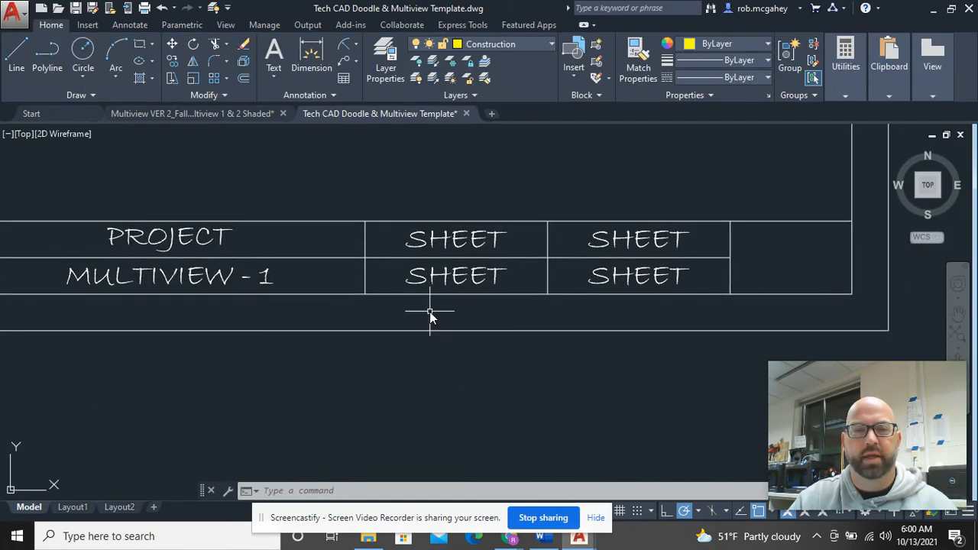
click(459, 258)
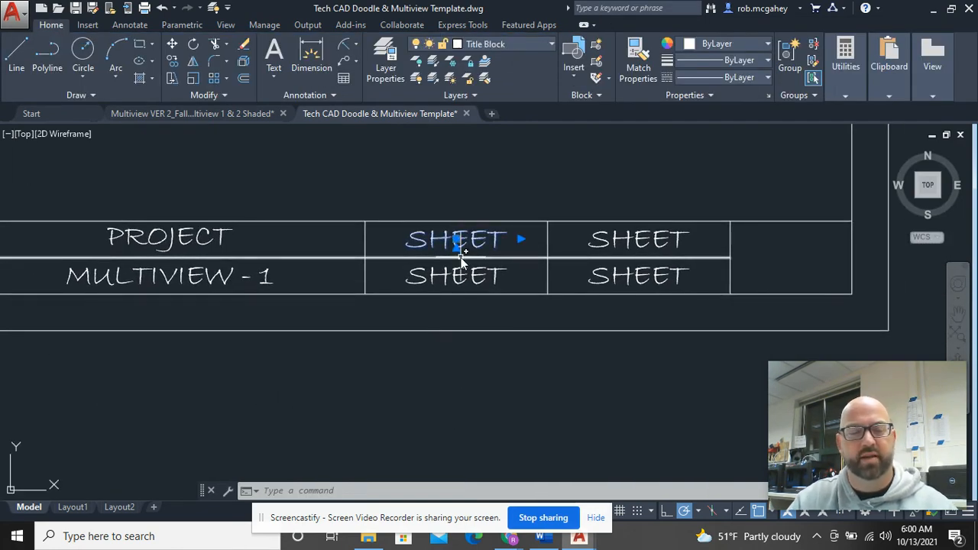
key(Escape)
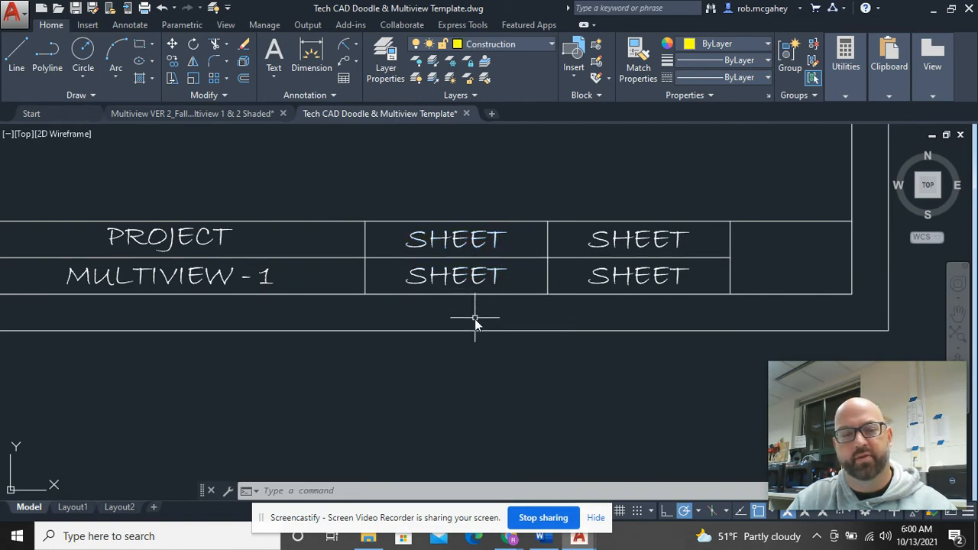
double_click(509, 278)
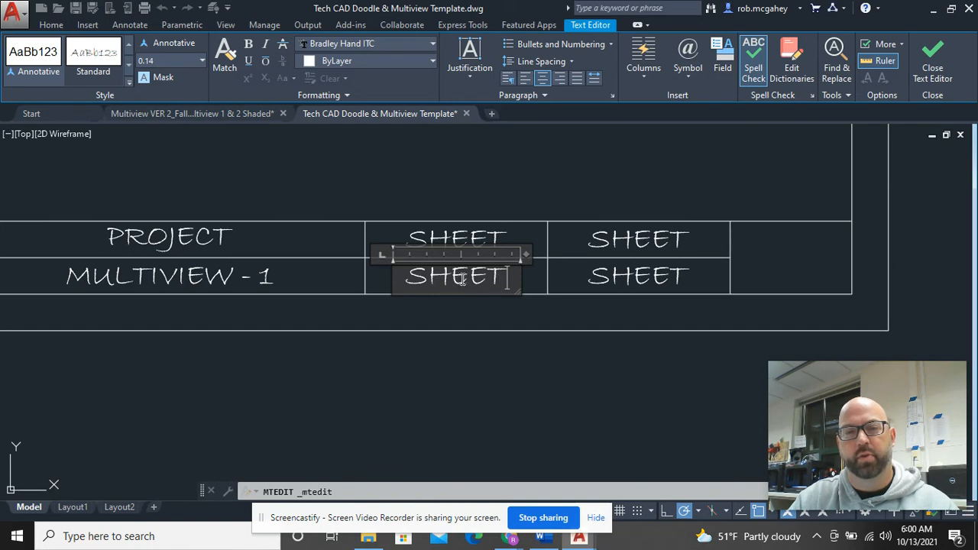
drag(481, 280, 409, 284)
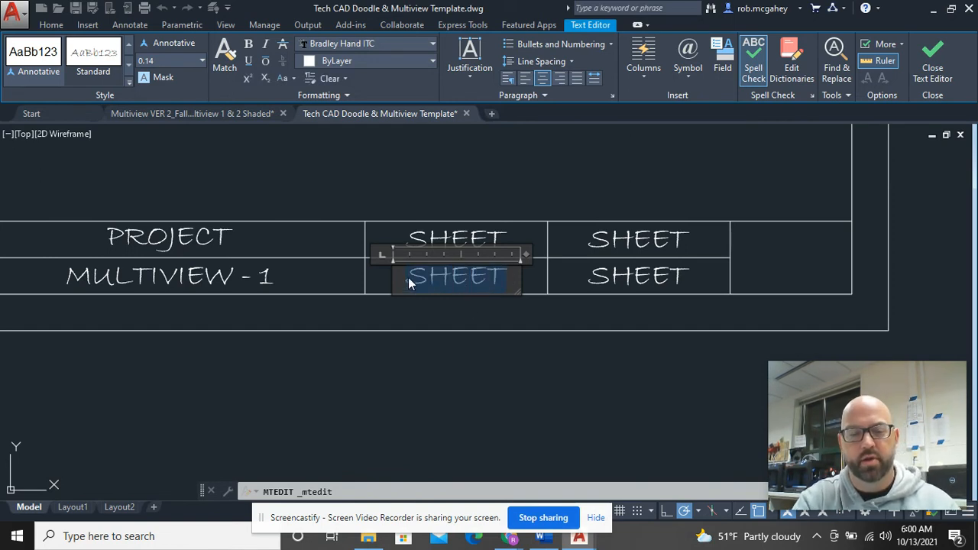
text(1)
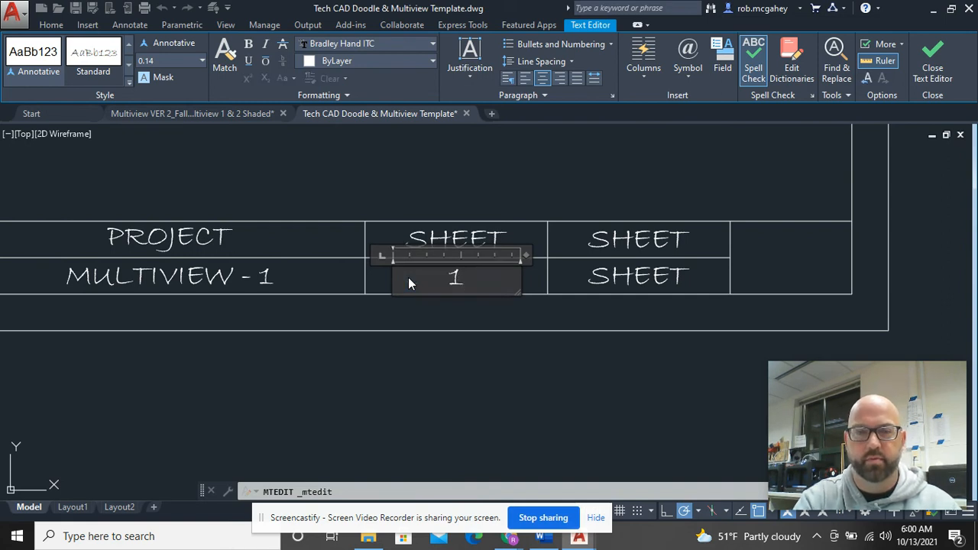
text( of 1)
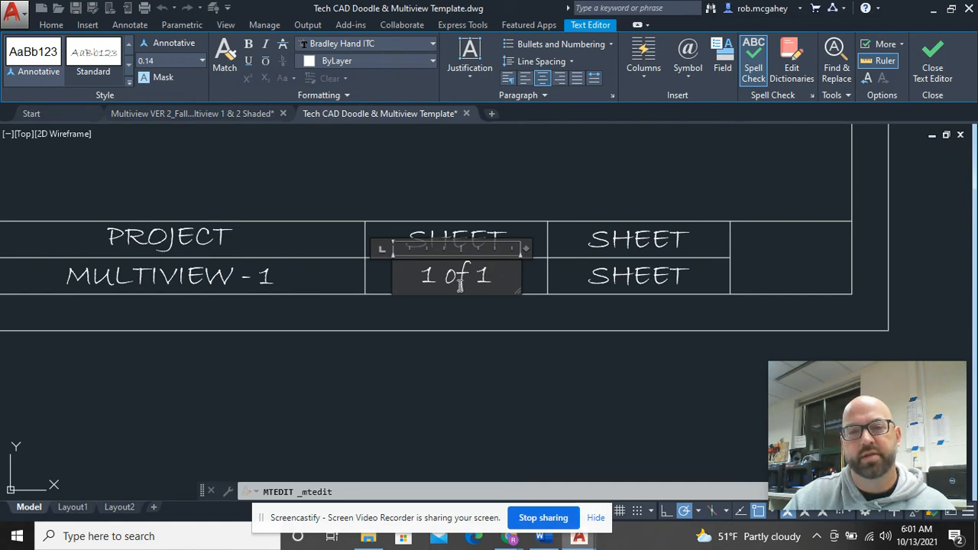
scroll(460, 284, down, 2)
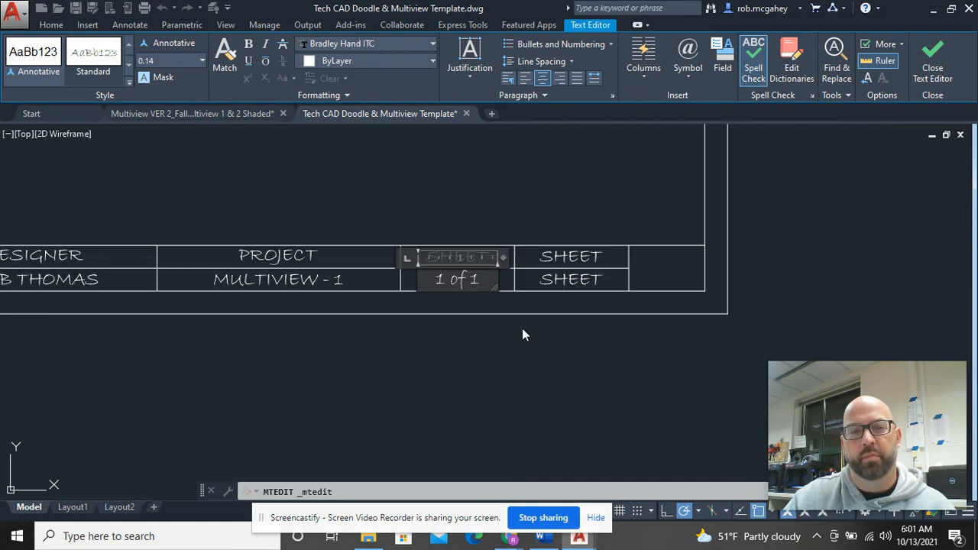
scroll(312, 328, down, 2)
click(202, 342)
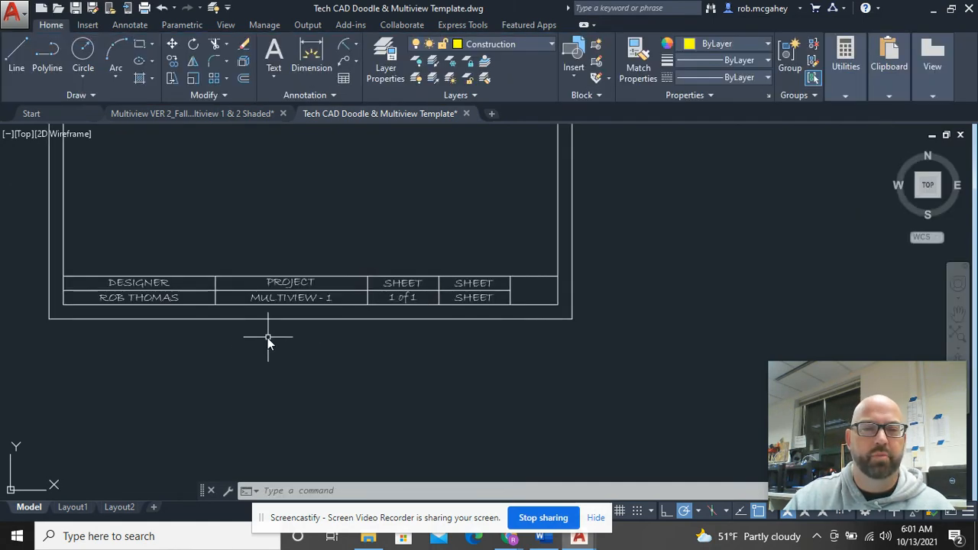
Step: Retype the surname in the designer name cell with the corrected spelling
scroll(170, 284, up, 4)
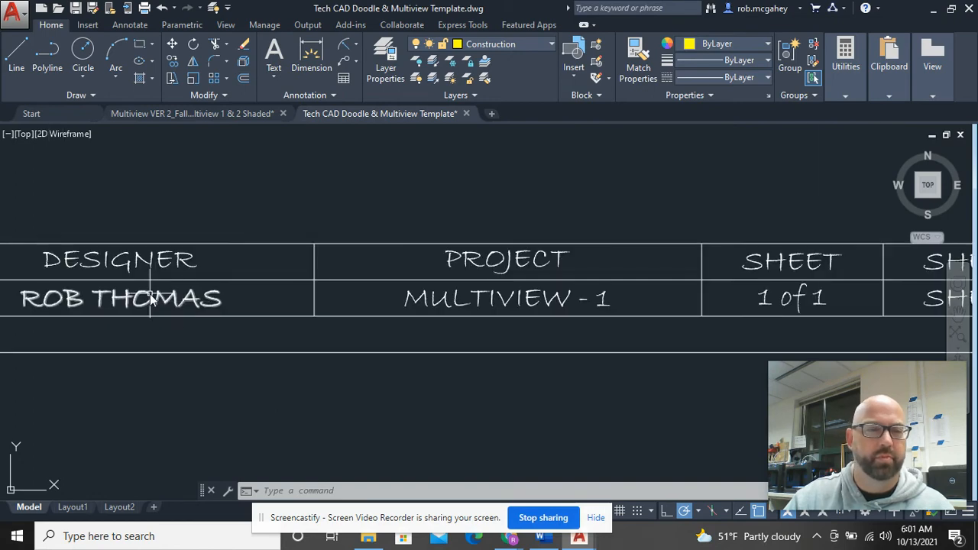
click(176, 299)
double_click(176, 299)
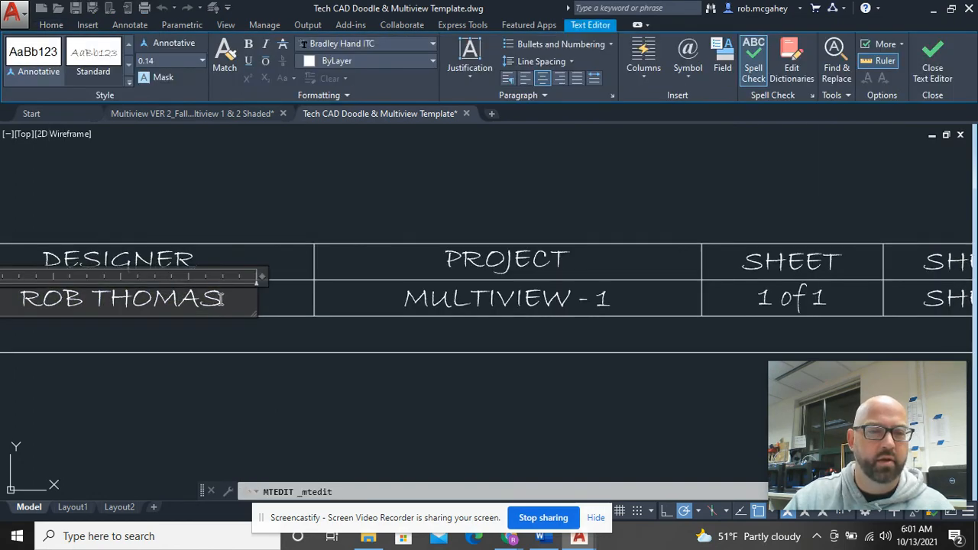
key(BackSpace)
key(BackSpace)
key(BackSpace)
key(BackSpace)
key(BackSpace)
key(BackSpace)
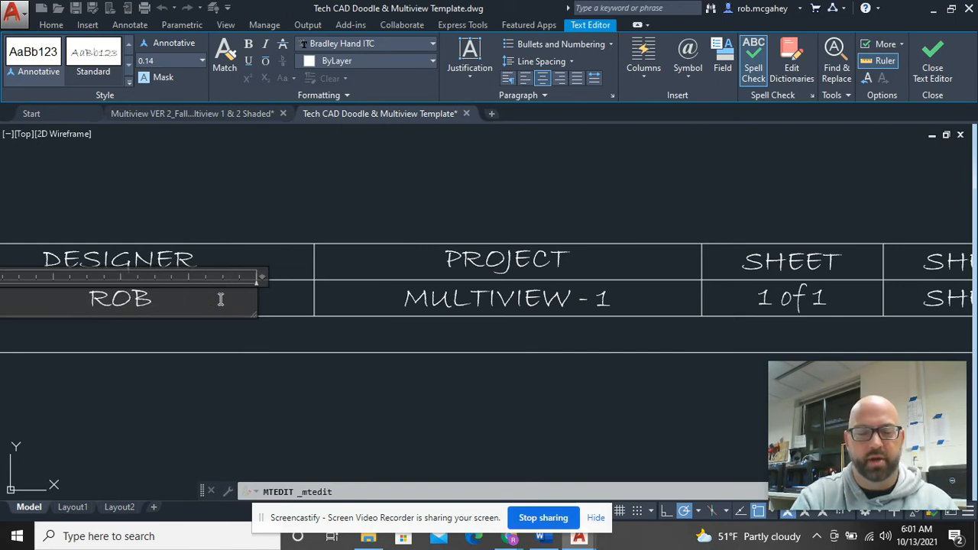
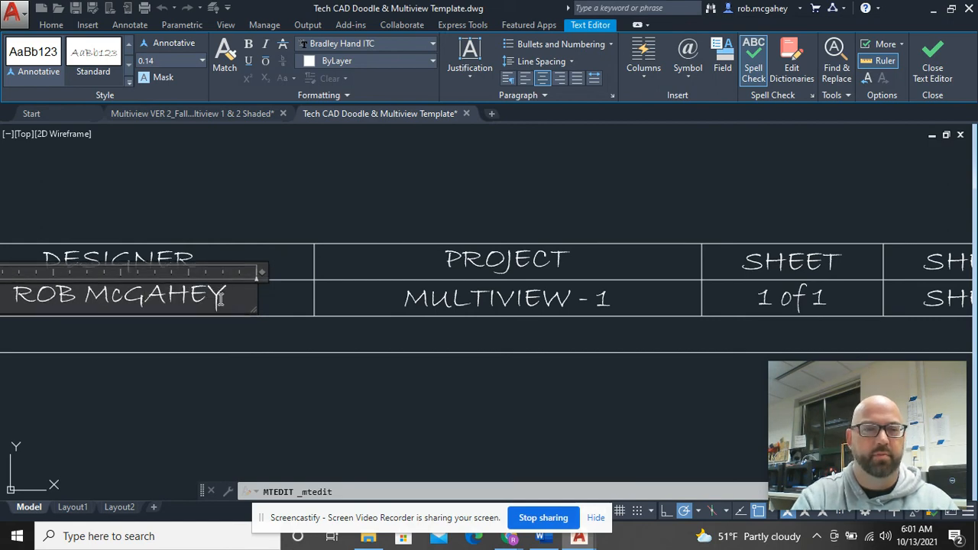
click(344, 409)
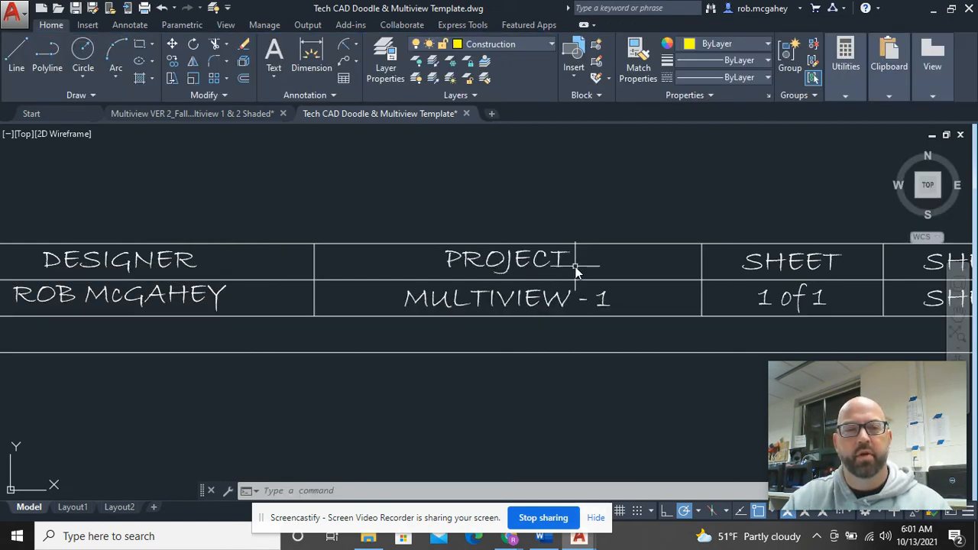
scroll(576, 271, down, 3)
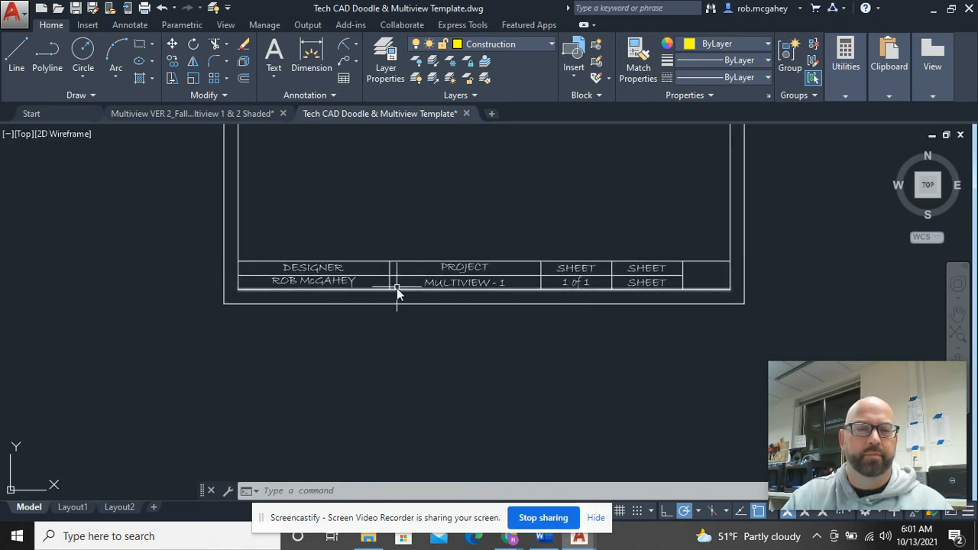
scroll(595, 308, up, 2)
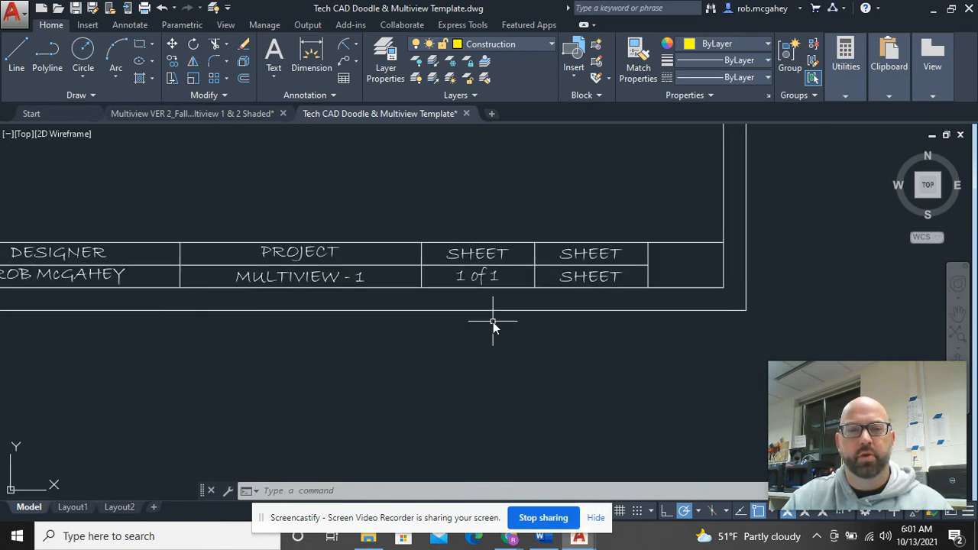
Step: Rename the right-hand SHEET heading to SCALE
click(97, 280)
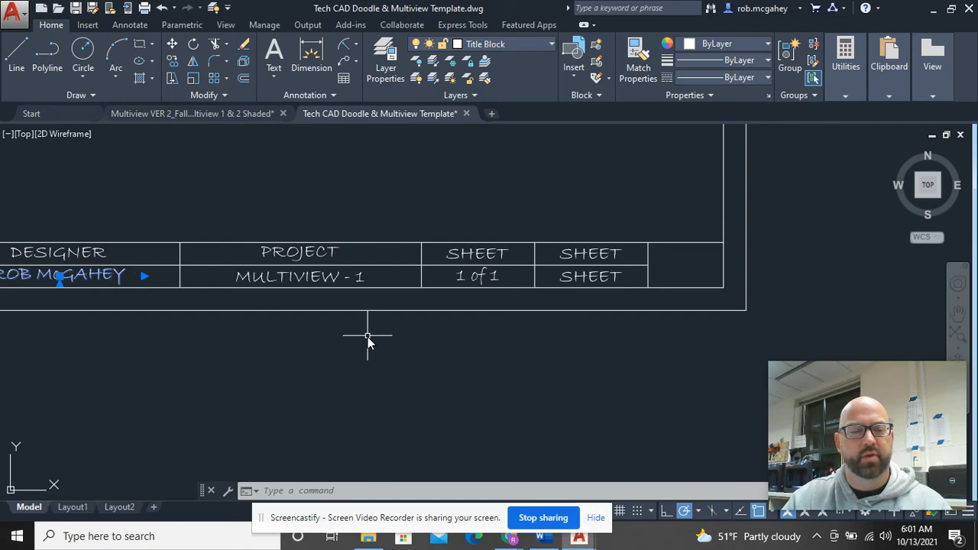
key(Escape)
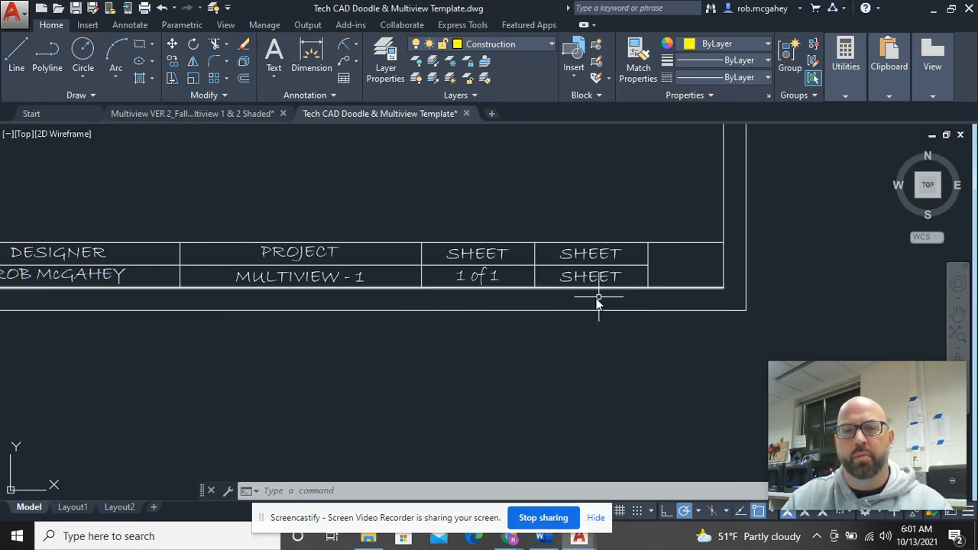
middle_drag(470, 321, 345, 343)
scroll(483, 279, up, 2)
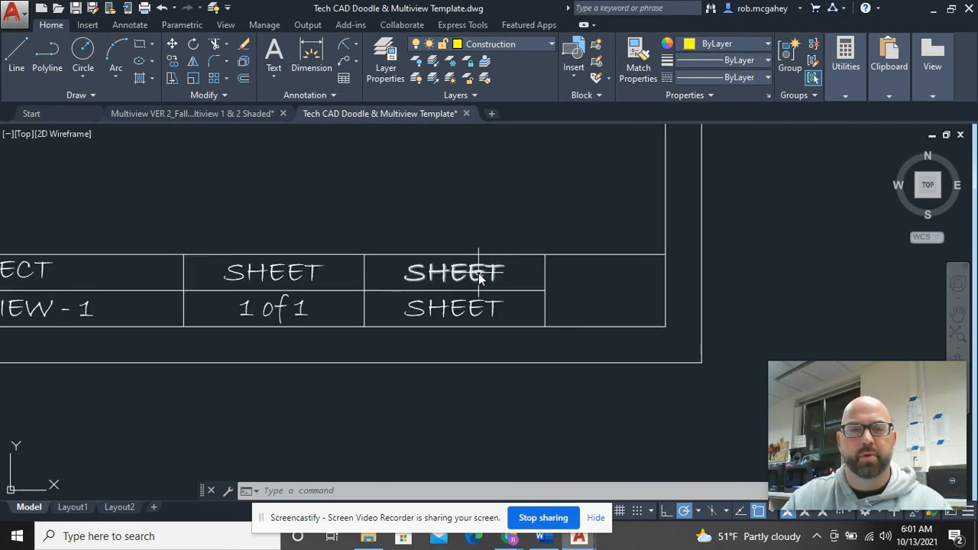
click(478, 277)
double_click(478, 276)
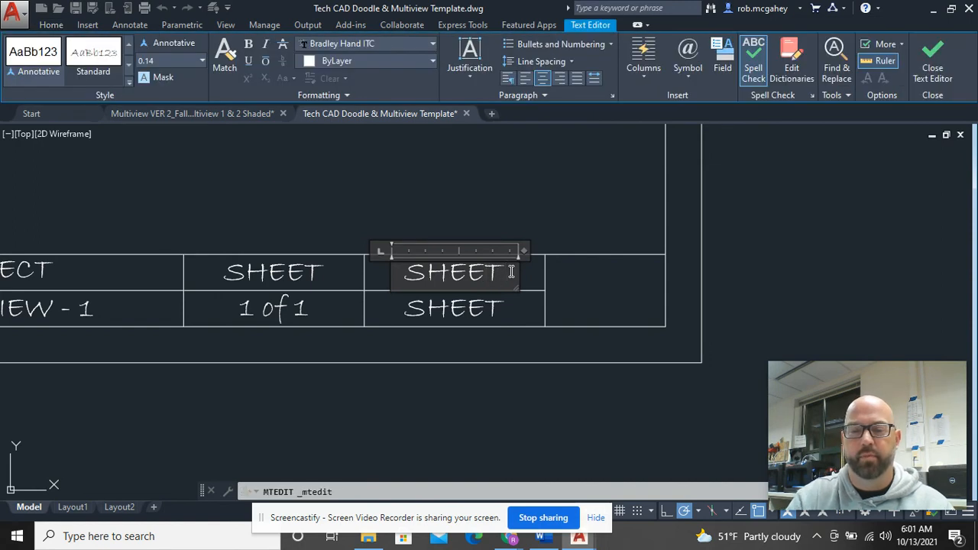
key(BackSpace)
key(BackSpace)
key(BackSpace)
key(BackSpace)
key(BackSpace)
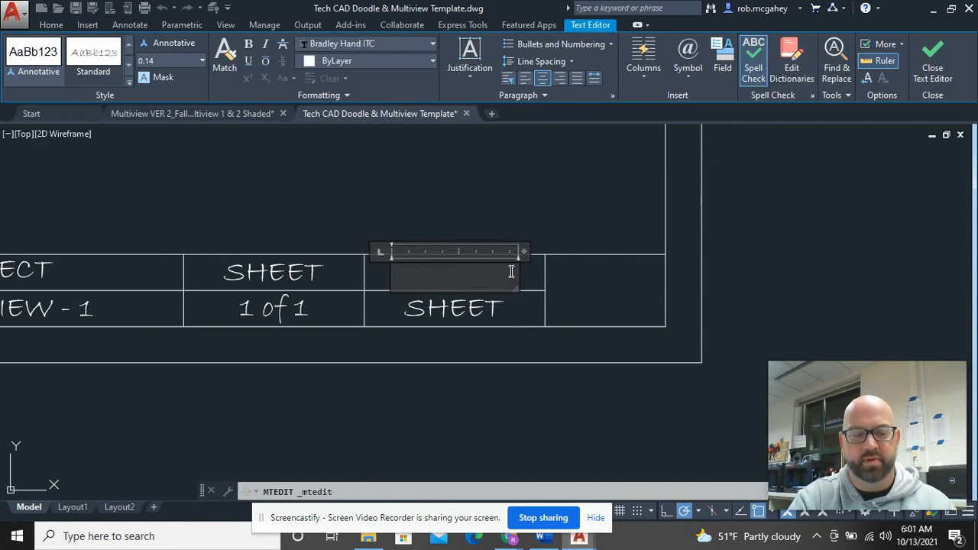
text(SCALE)
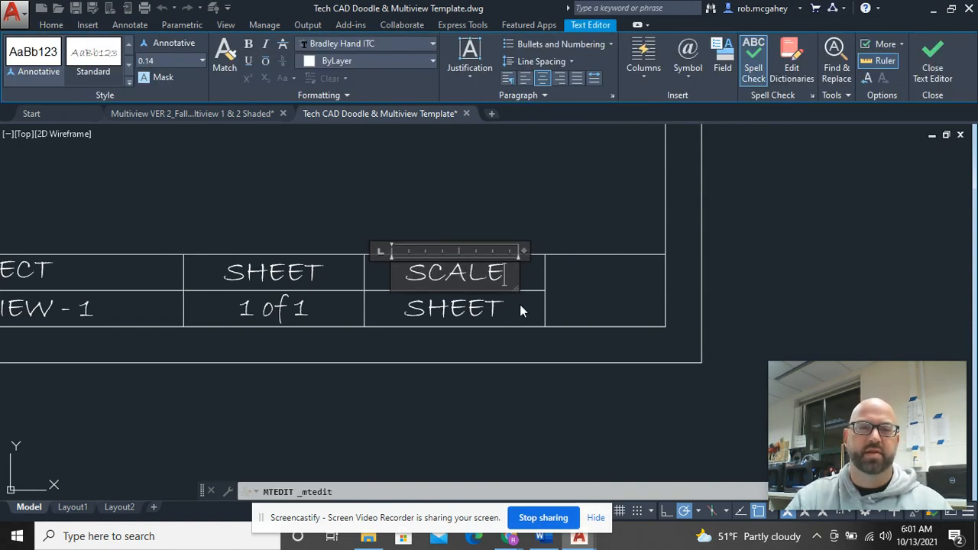
click(518, 364)
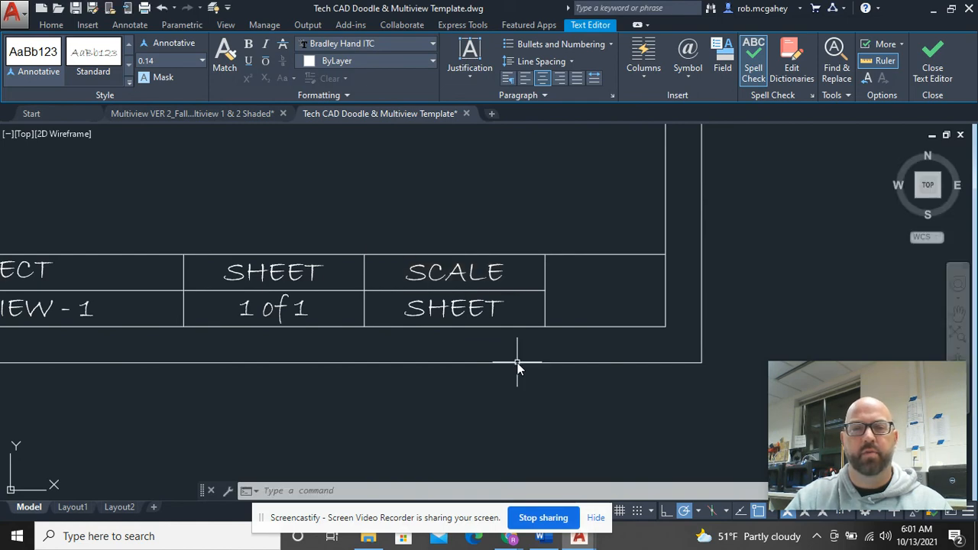
Step: Replace the SHEET value beneath SCALE with '1 : 2'
double_click(496, 301)
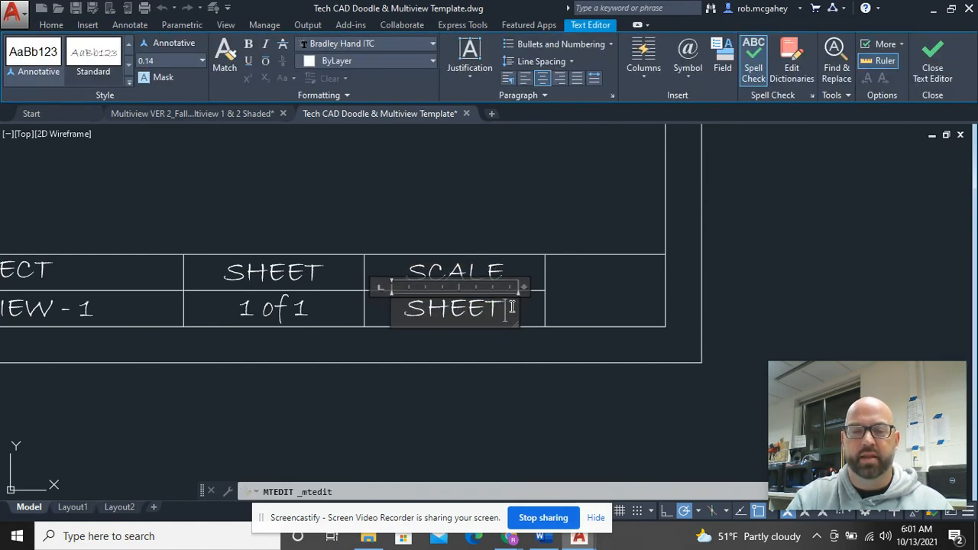
key(BackSpace)
key(BackSpace)
key(BackSpace)
key(BackSpace)
key(BackSpace)
text(1)
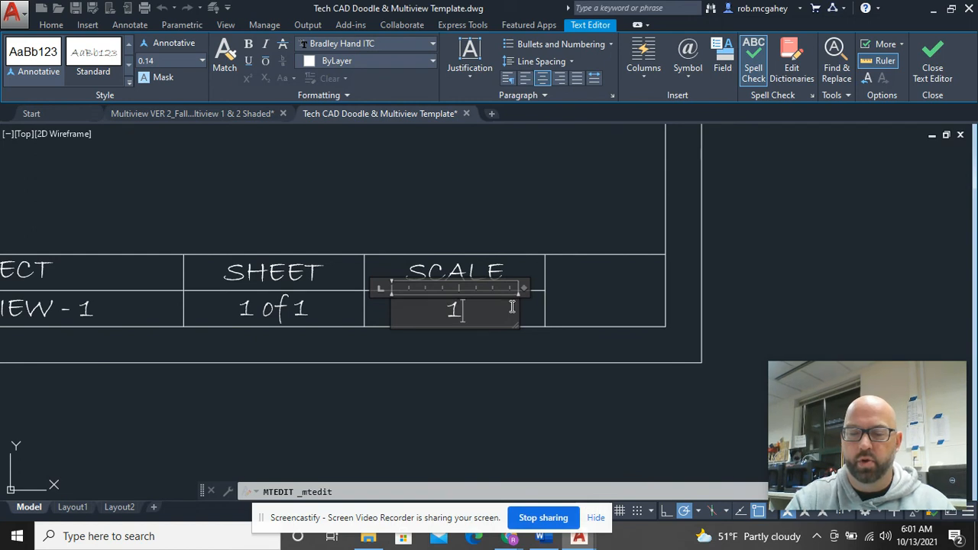
text(/4)
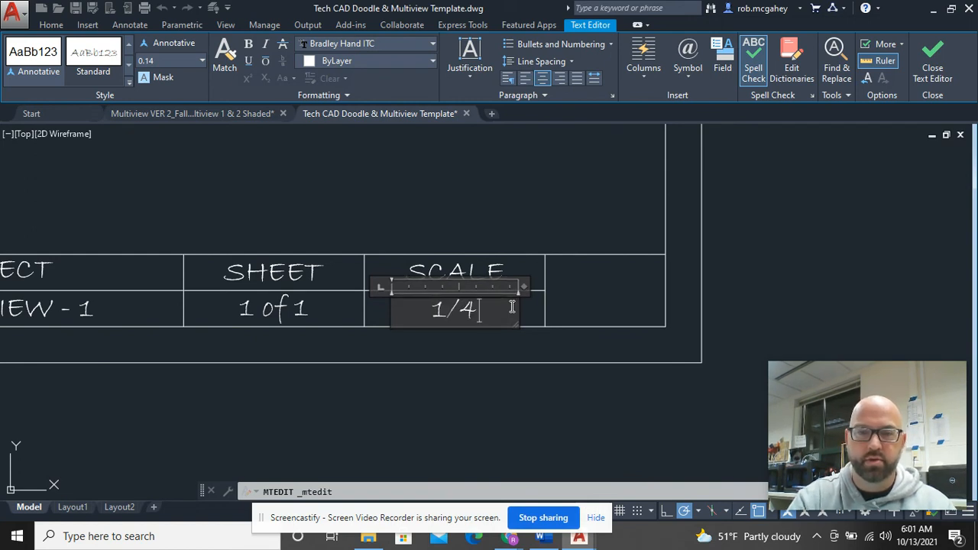
key(BackSpace)
text(4")
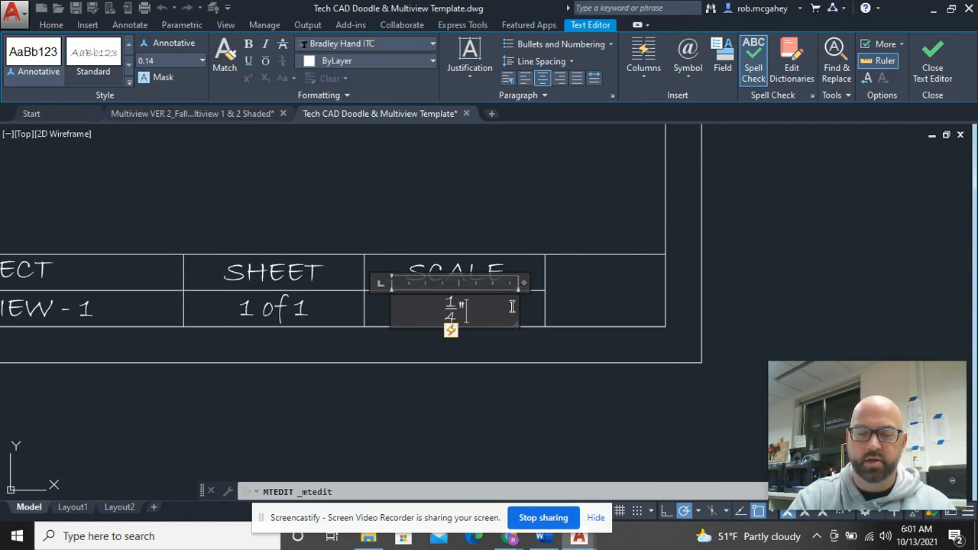
text( = 1)
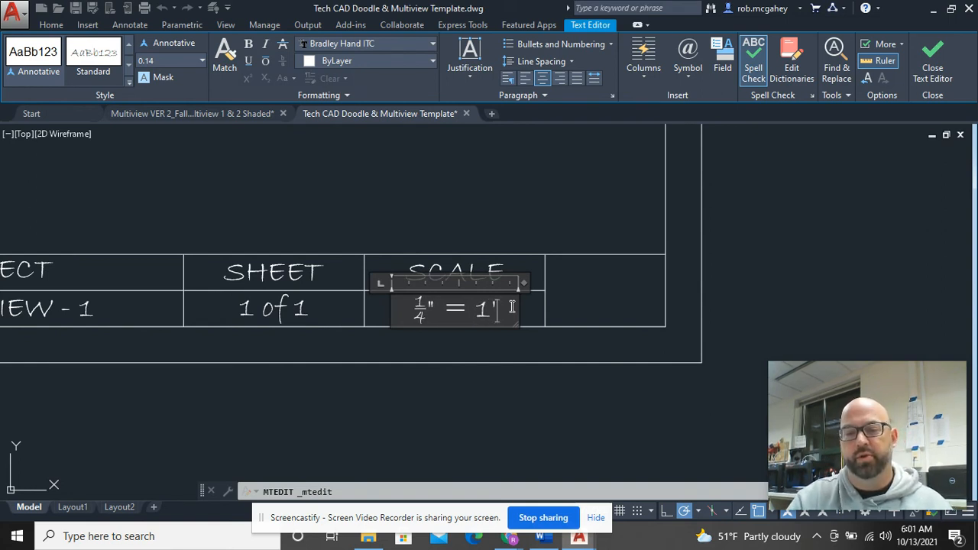
key(BackSpace)
key(BackSpace)
key(BackSpace)
key(BackSpace)
key(BackSpace)
key(BackSpace)
key(BackSpace)
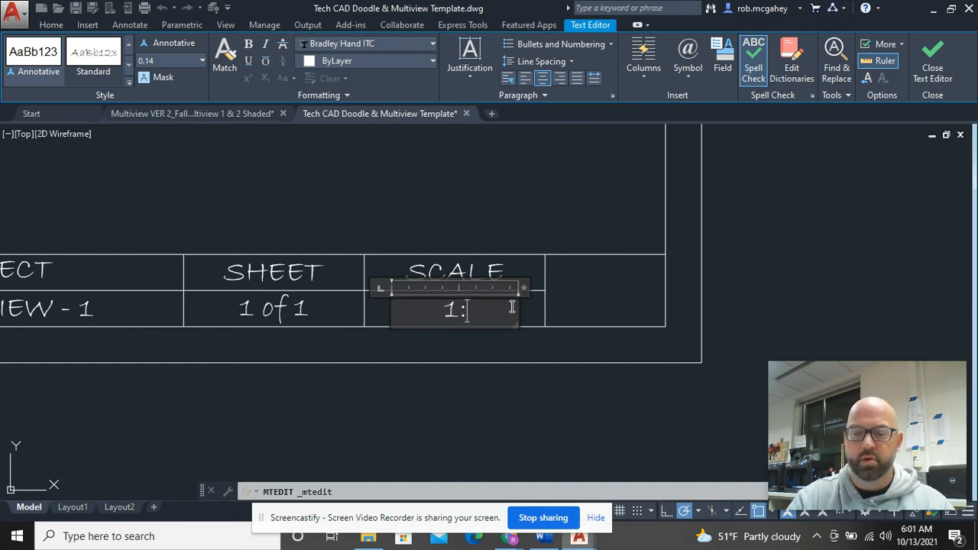
text(1 : )
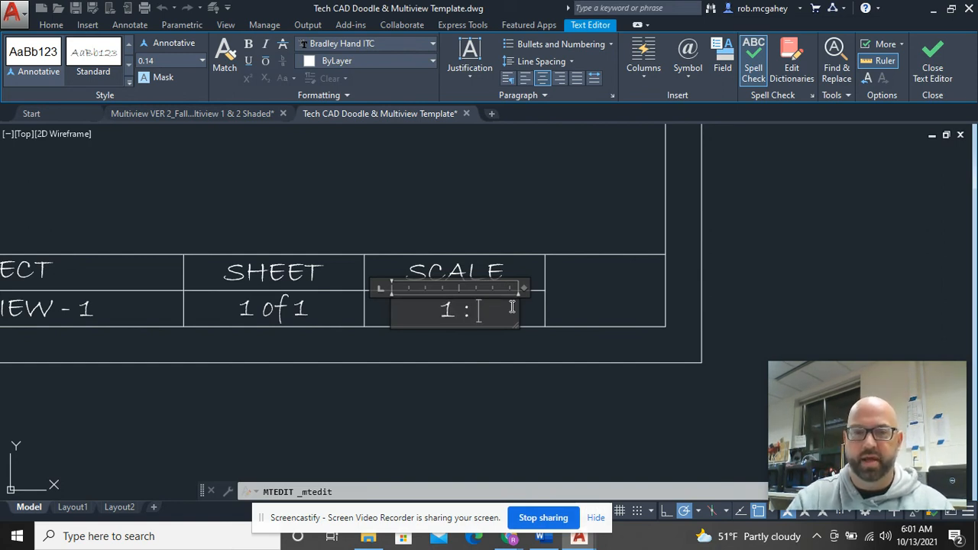
text(2)
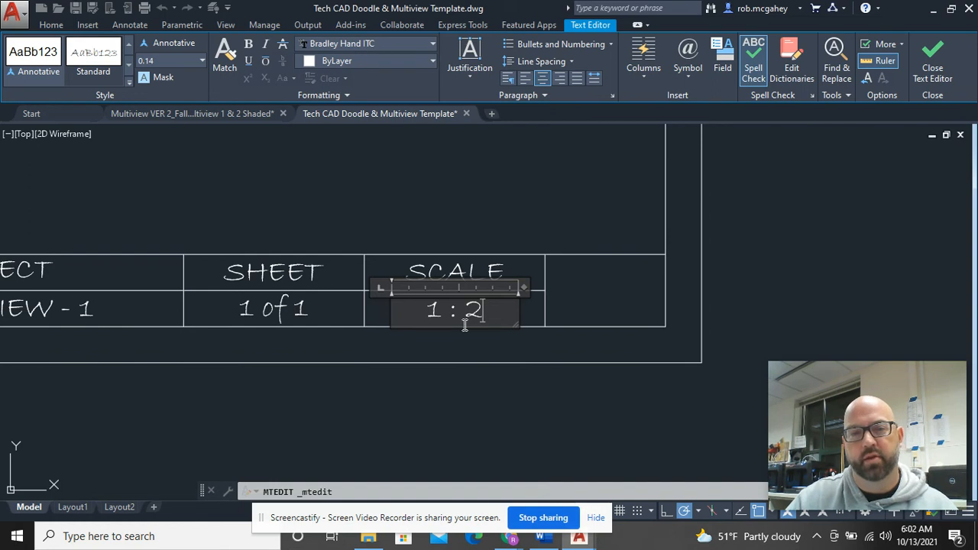
click(501, 424)
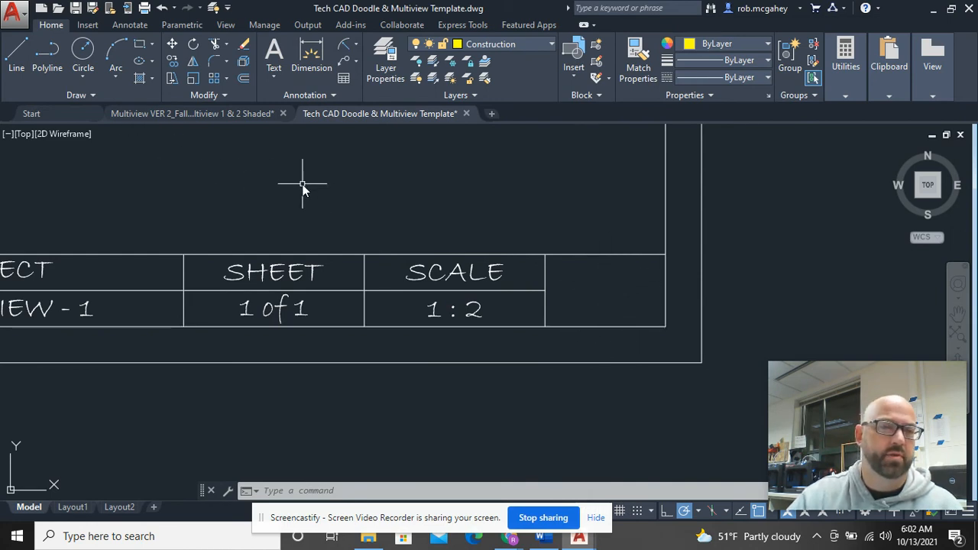
Step: Open the Logo Example_Trojan drawing from COVID_e_Learning > Tech CAD
click(23, 21)
mouse_move(87, 124)
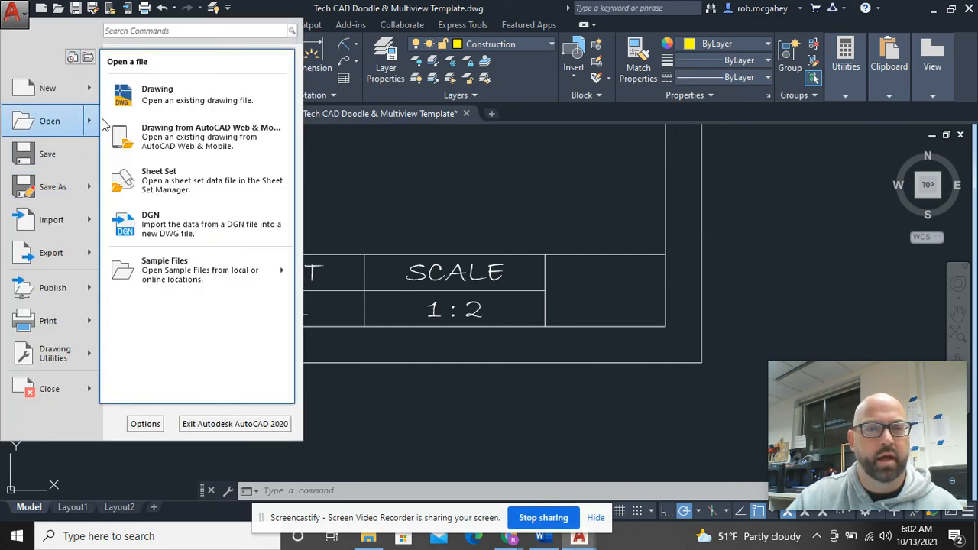
click(153, 94)
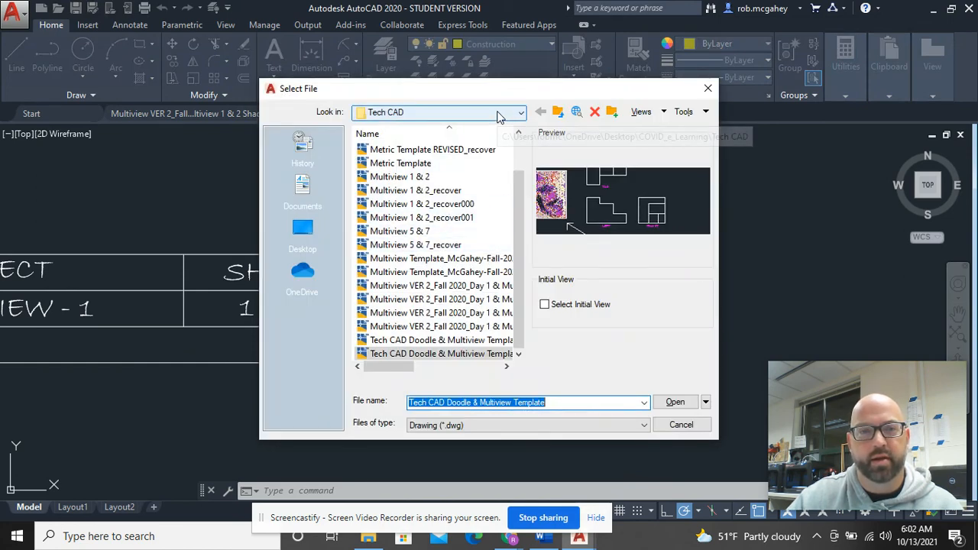
click(497, 115)
click(498, 114)
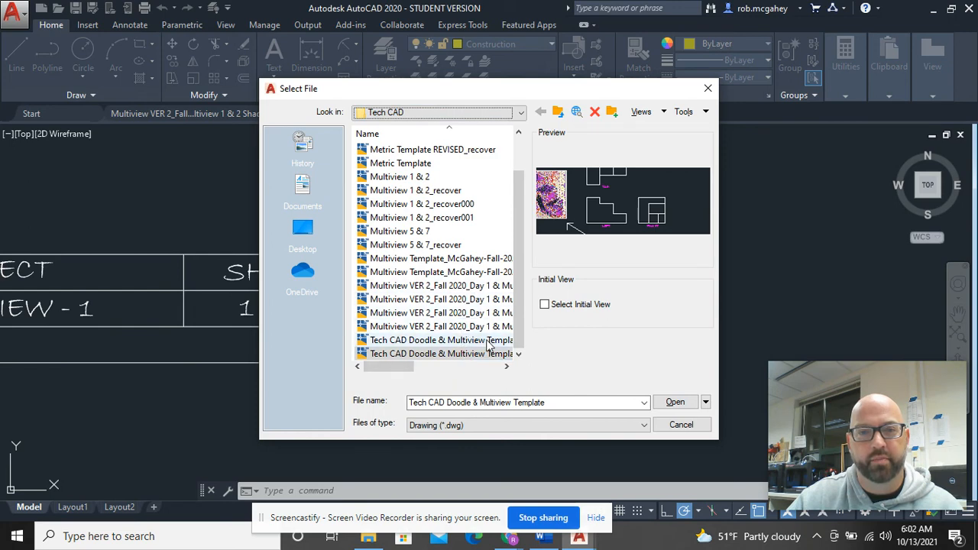
click(491, 113)
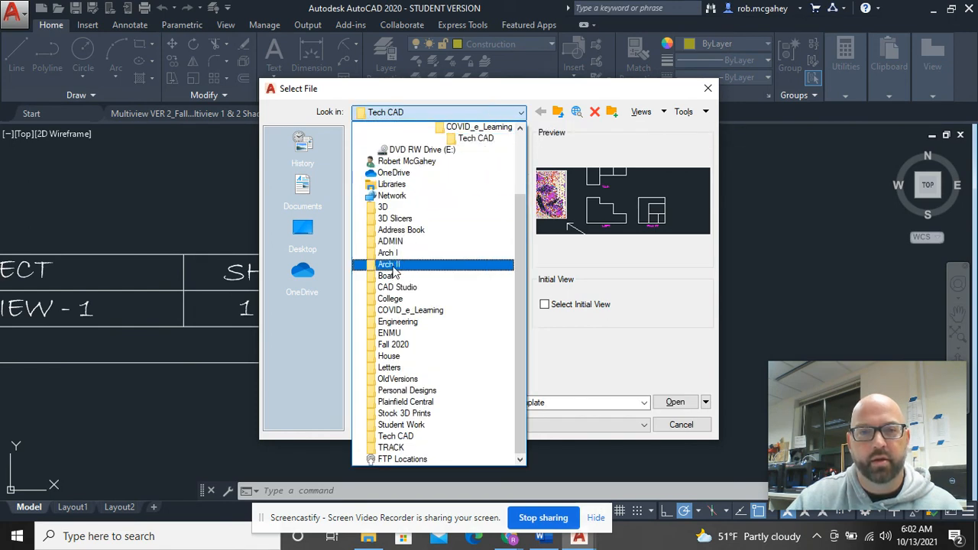
click(405, 310)
double_click(386, 313)
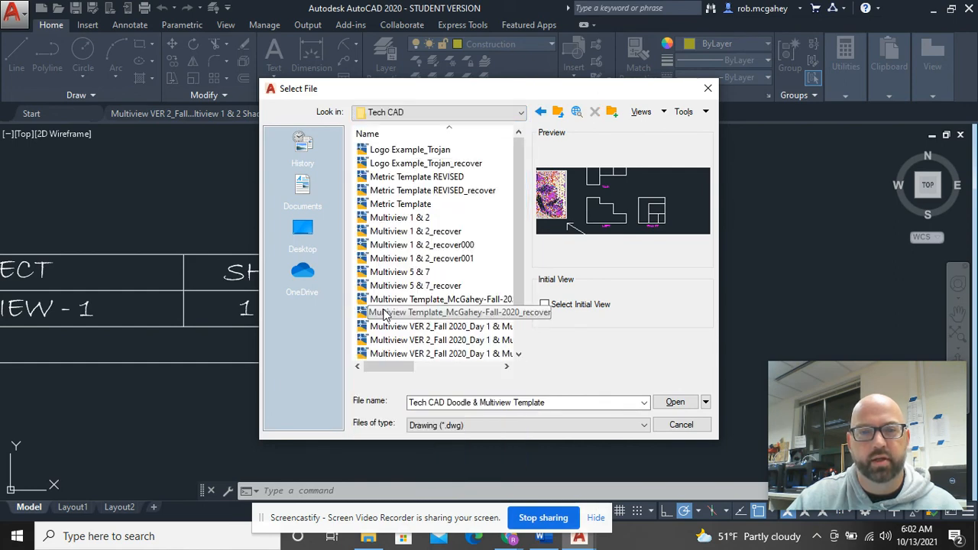
click(426, 150)
double_click(426, 150)
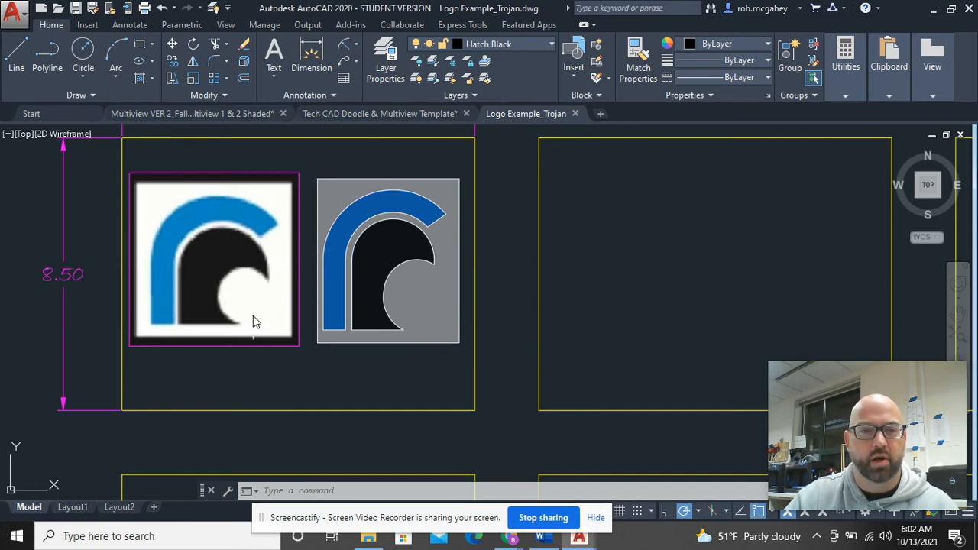
Step: Copy the right-hand traced Trojan logo with a base point, then return to the template drawing
click(468, 338)
click(313, 162)
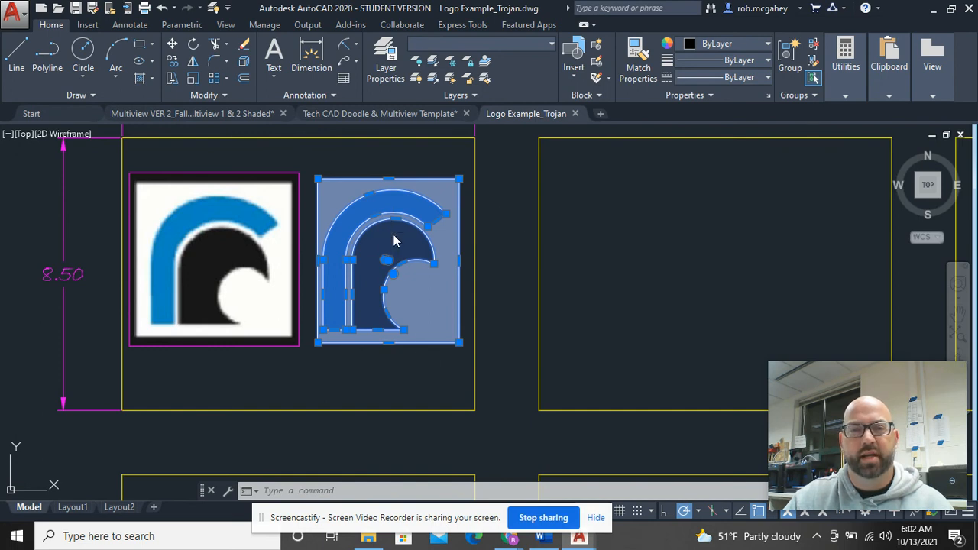
right_click(394, 210)
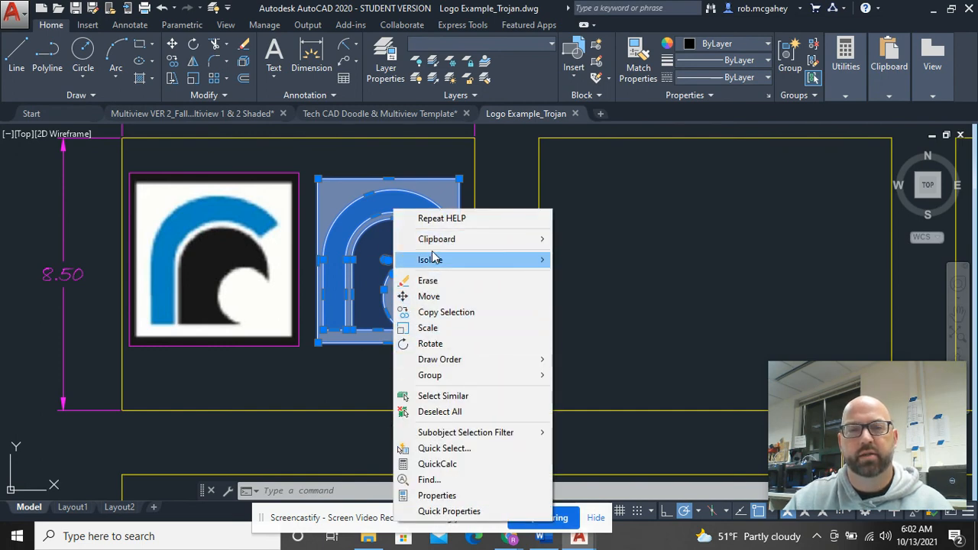
mouse_move(437, 245)
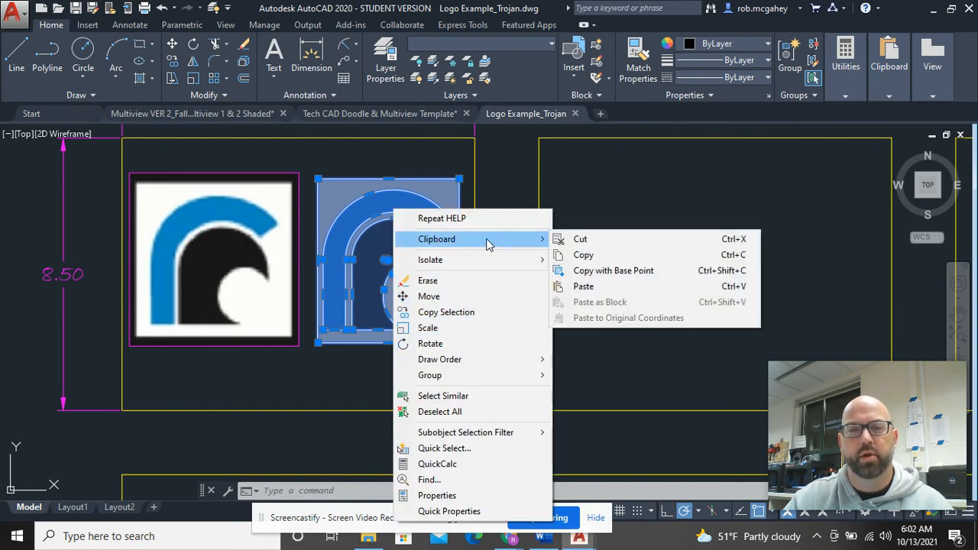
click(598, 277)
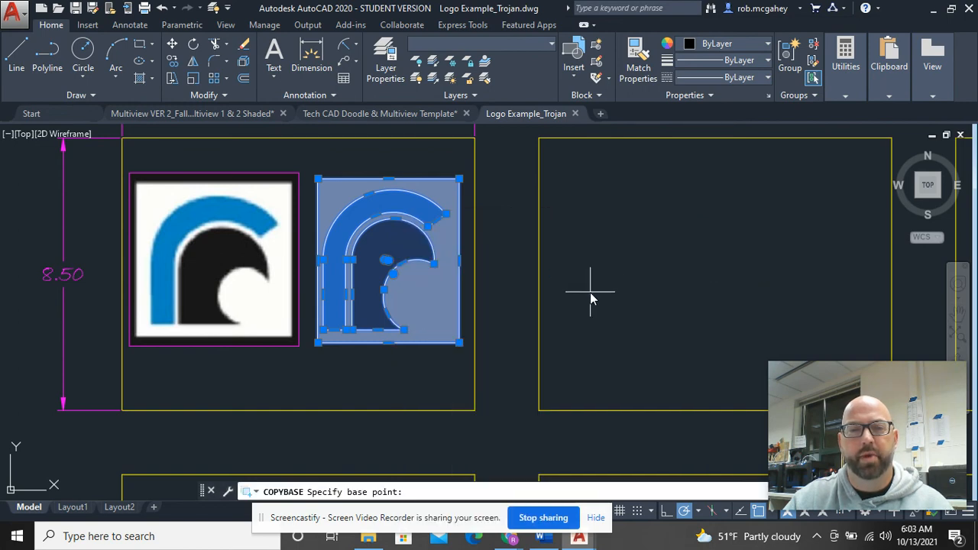
click(386, 263)
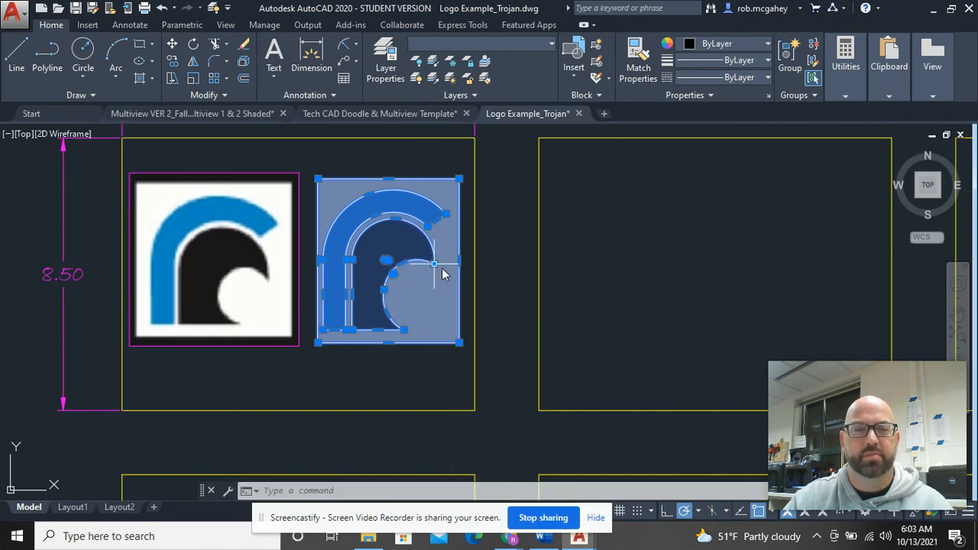
click(386, 113)
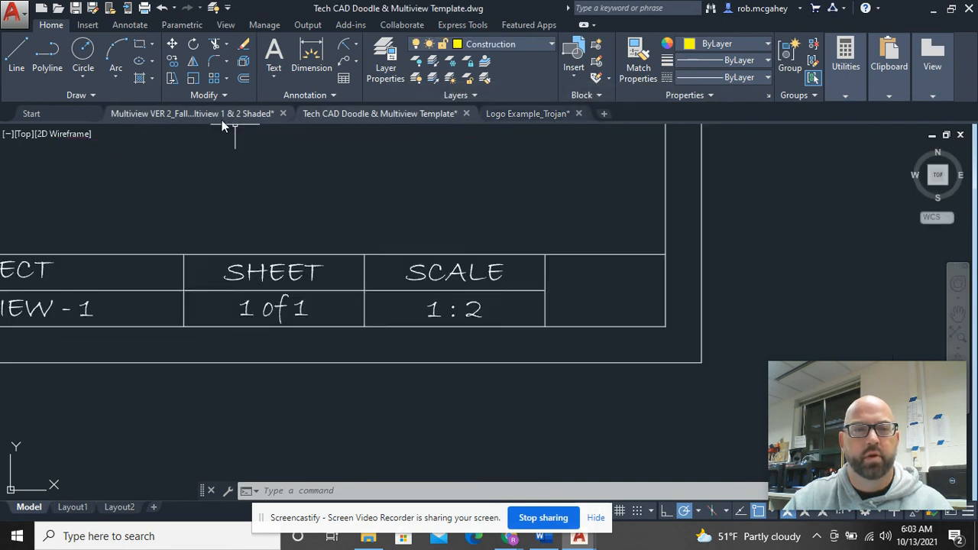
Step: Paste the Trojan logo just right of the title block and select all its pieces
scroll(567, 227, down, 5)
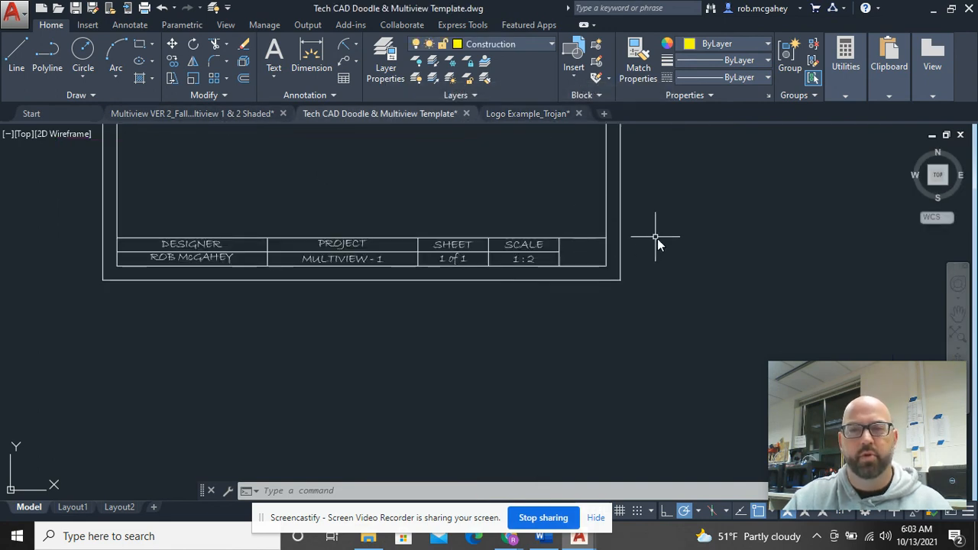
mouse_move(655, 234)
middle_down()
mouse_move(655, 266)
mouse_move(526, 290)
middle_up()
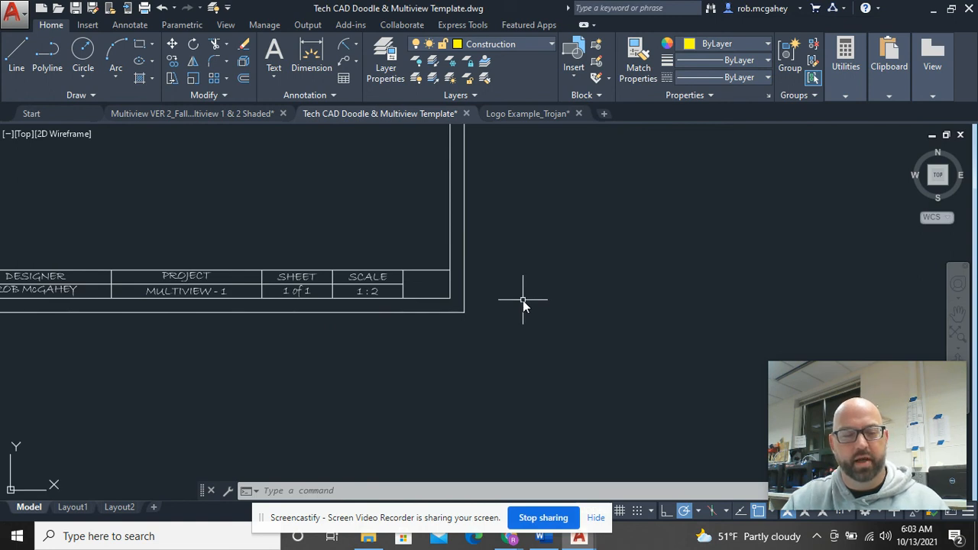
right_click(525, 203)
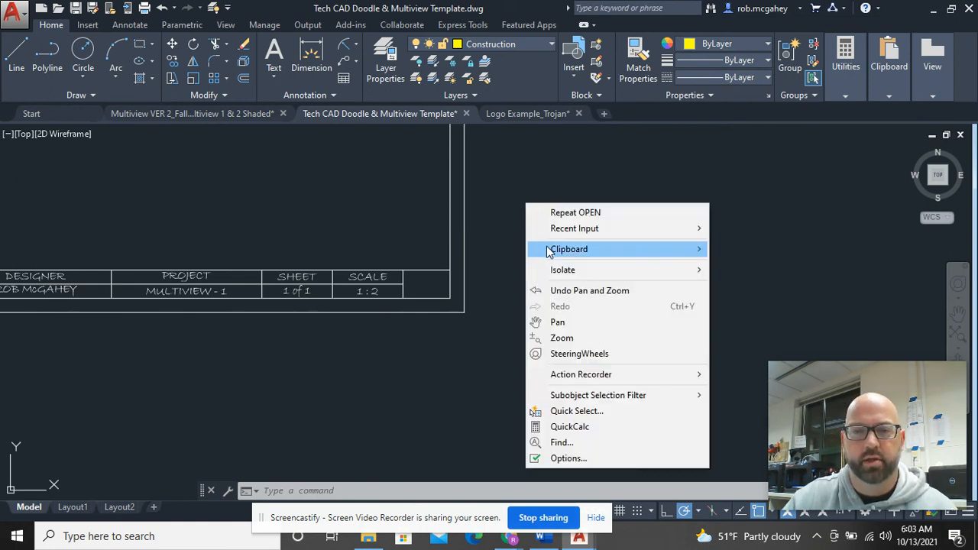
mouse_move(551, 255)
click(739, 297)
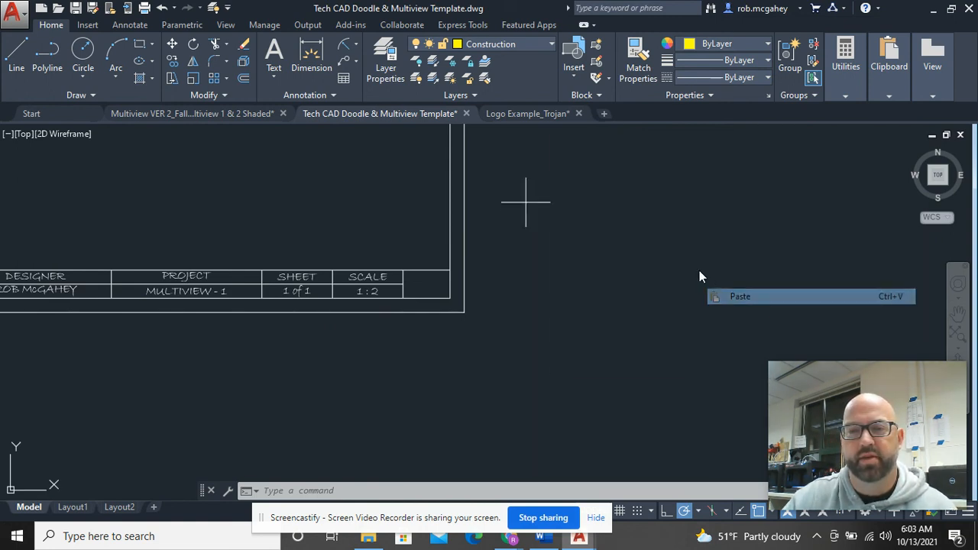
click(614, 291)
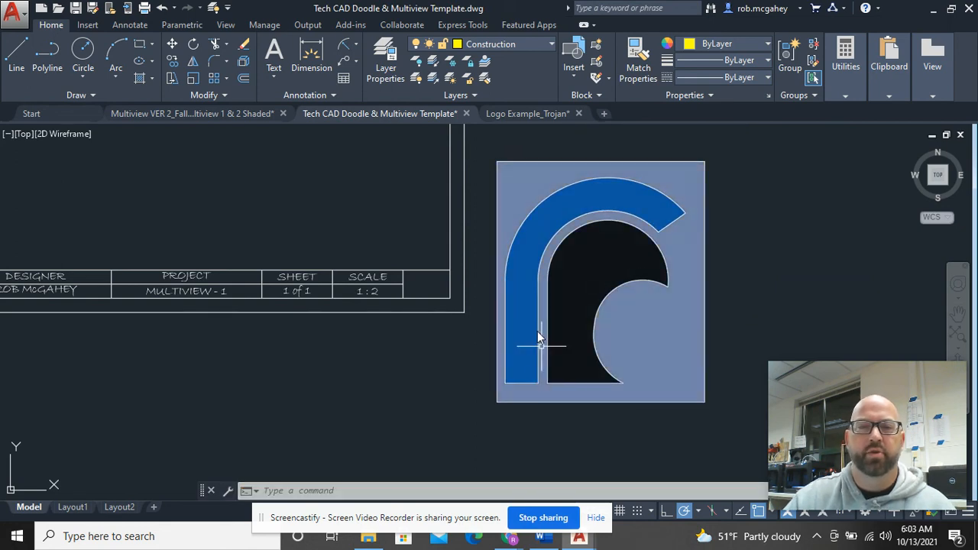
click(735, 421)
click(494, 149)
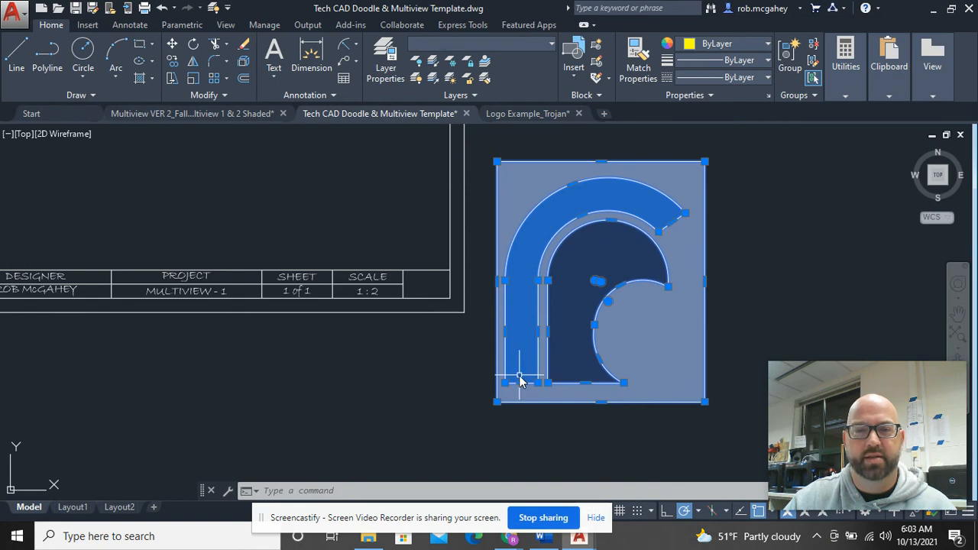
Step: Scale the selected Trojan logo down by a factor of 0.12
right_click(754, 194)
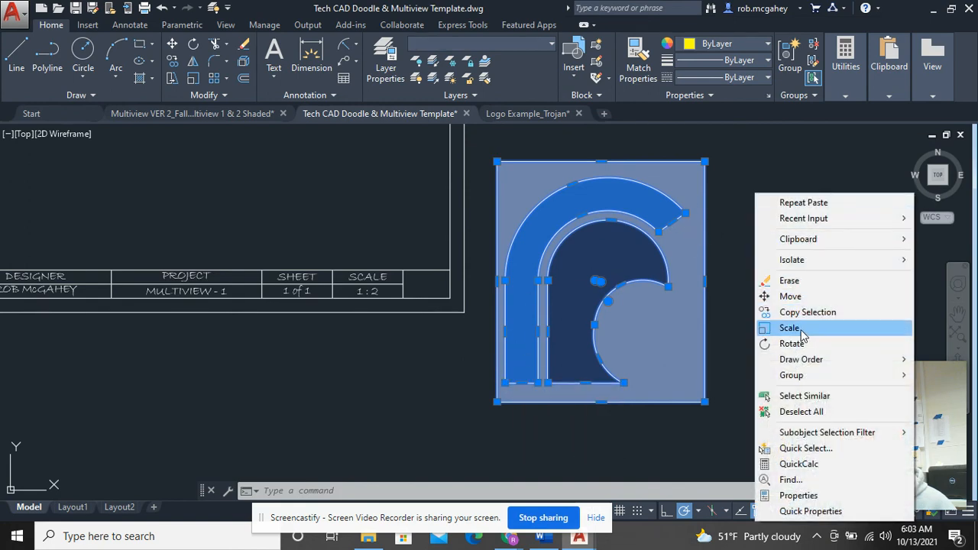
click(793, 328)
click(603, 286)
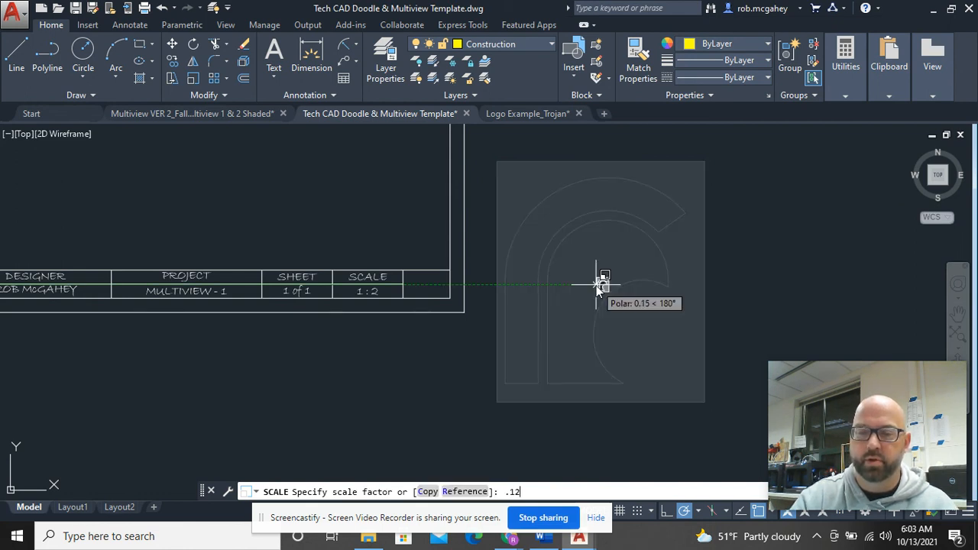
key(Return)
Step: Move the shrunken logo near the title block's last cell
click(646, 336)
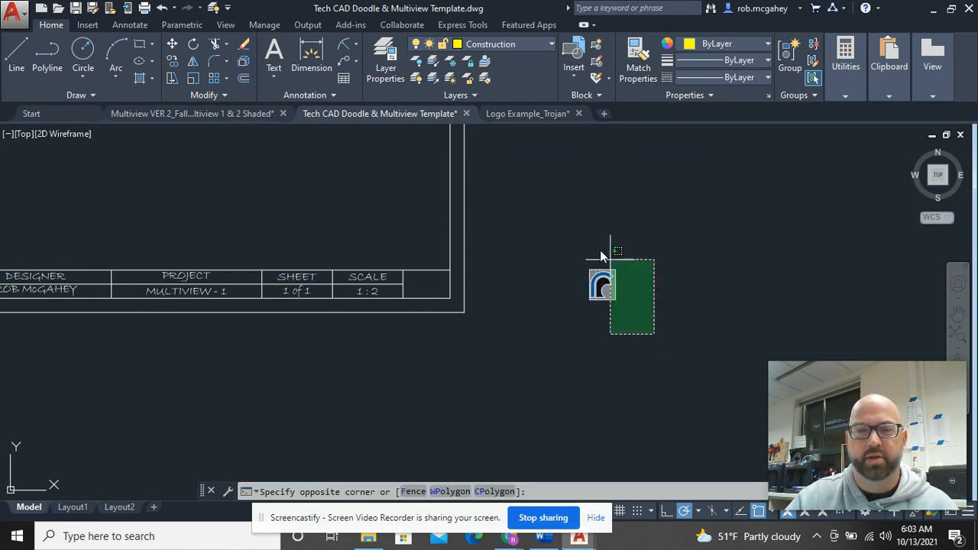
click(603, 253)
right_click(562, 220)
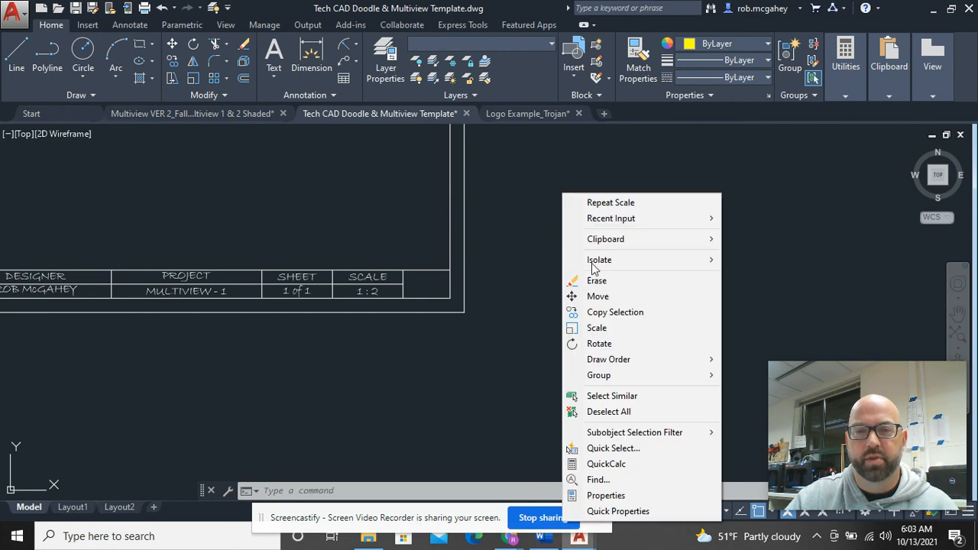
click(622, 296)
click(602, 278)
scroll(440, 286, up, 6)
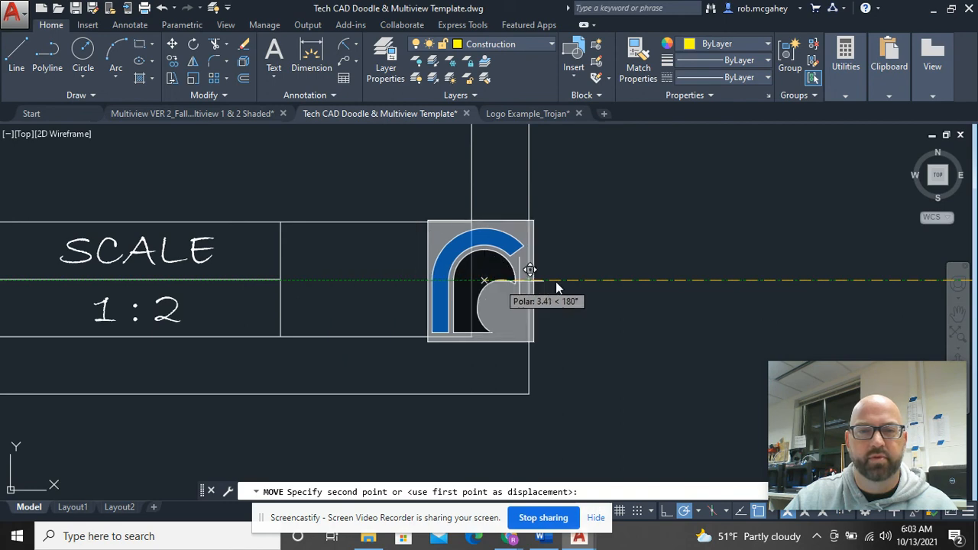
click(696, 277)
Step: Scale the logo down again by a factor of 0.8
click(787, 349)
click(583, 202)
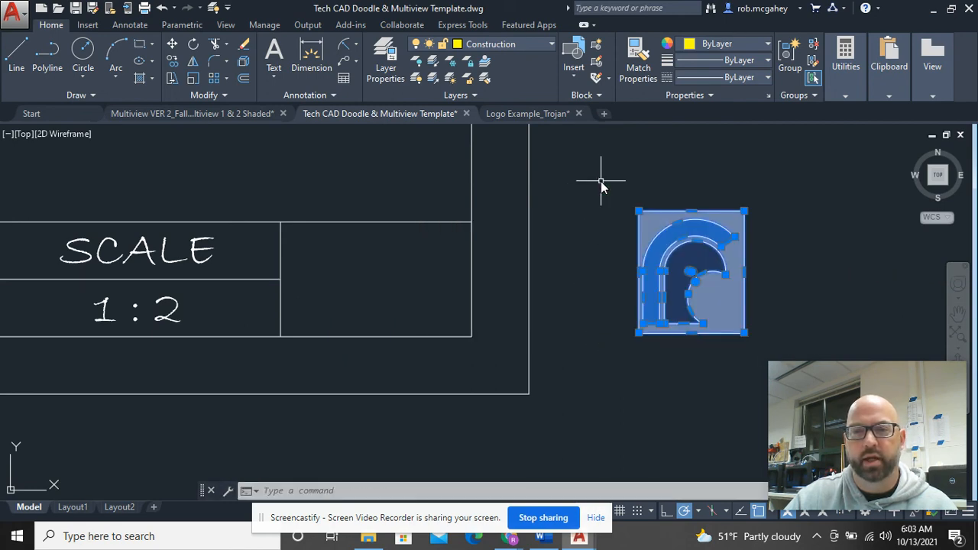
right_click(602, 182)
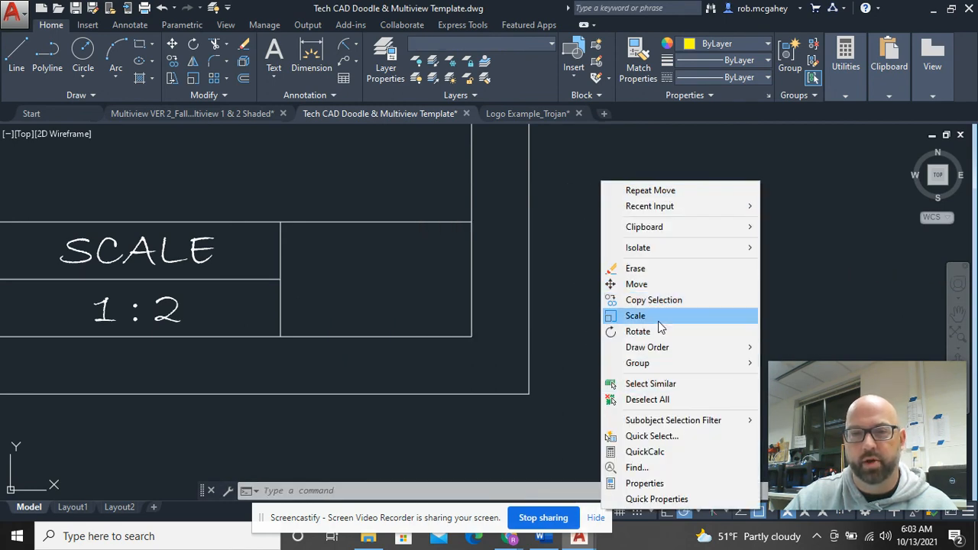
click(659, 318)
click(695, 278)
text(.)
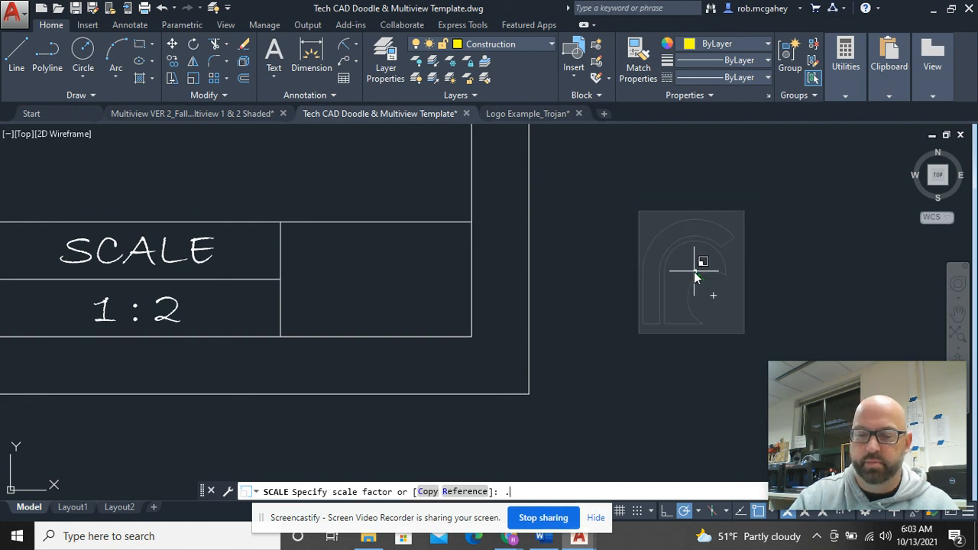
text(8)
key(Return)
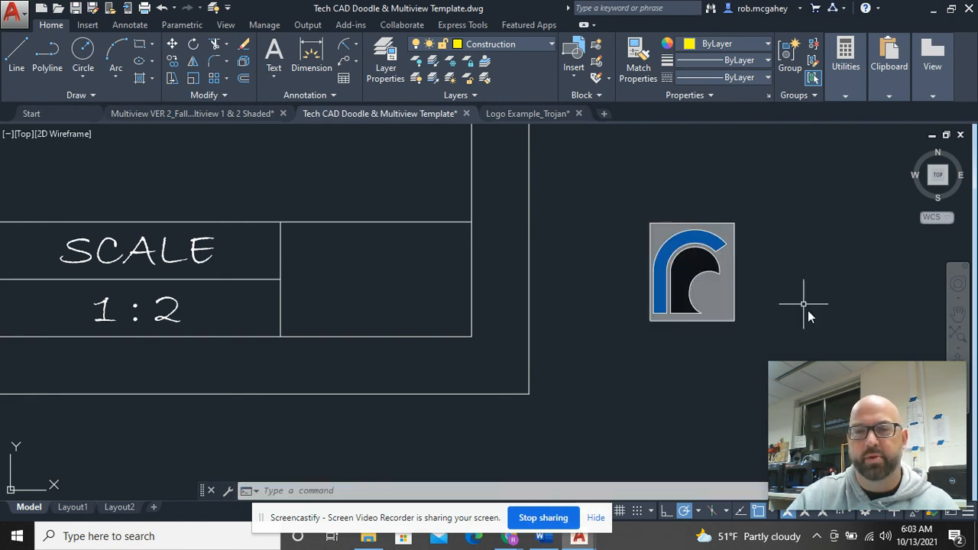
Step: Move the logo into the title block's tall right-end cell beside the 1 : 2 scale
click(782, 353)
click(667, 229)
right_click(640, 197)
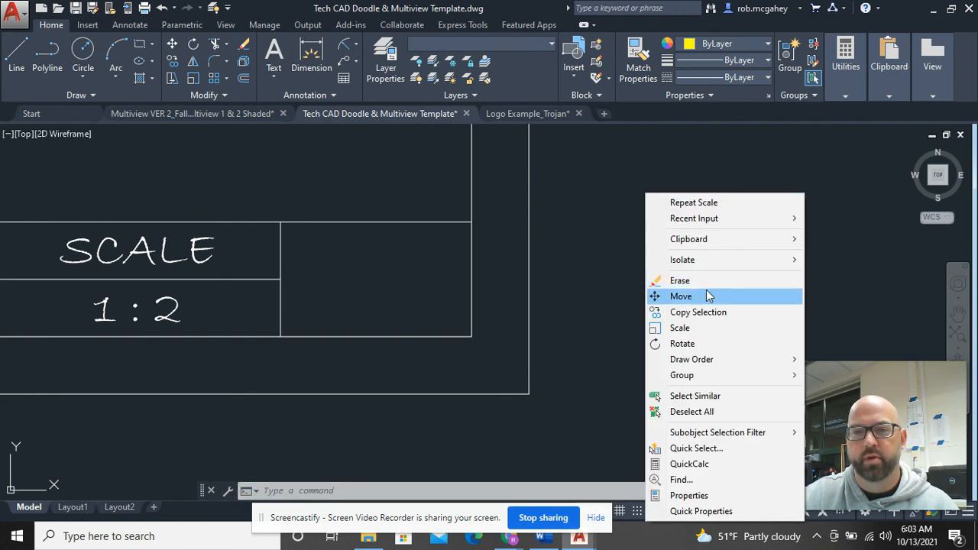
click(705, 292)
click(710, 276)
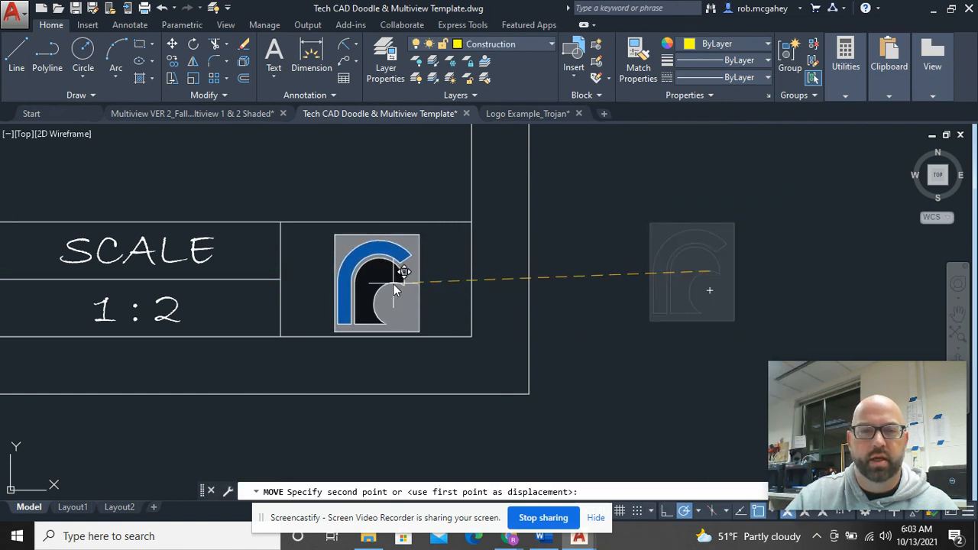
scroll(395, 277, up, 4)
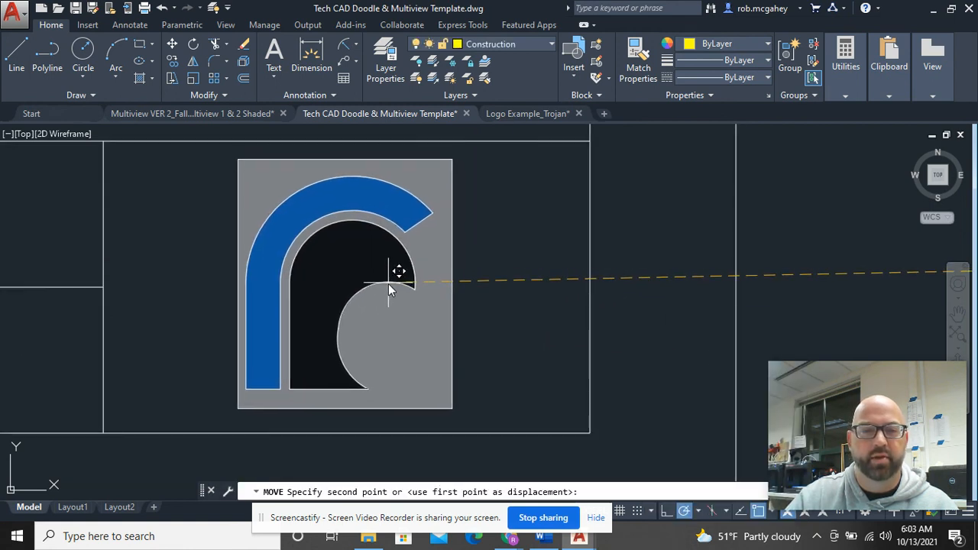
click(388, 284)
scroll(390, 282, down, 8)
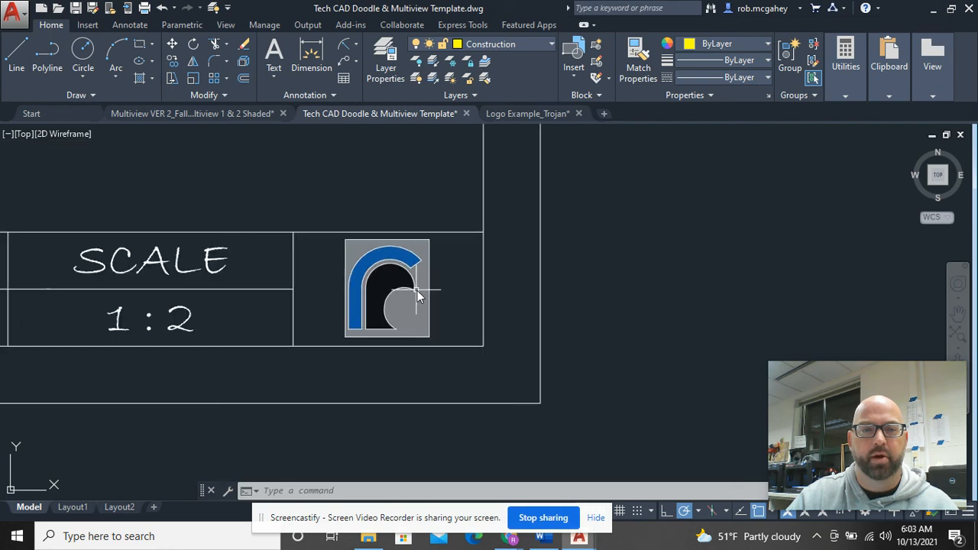
scroll(422, 271, down, 5)
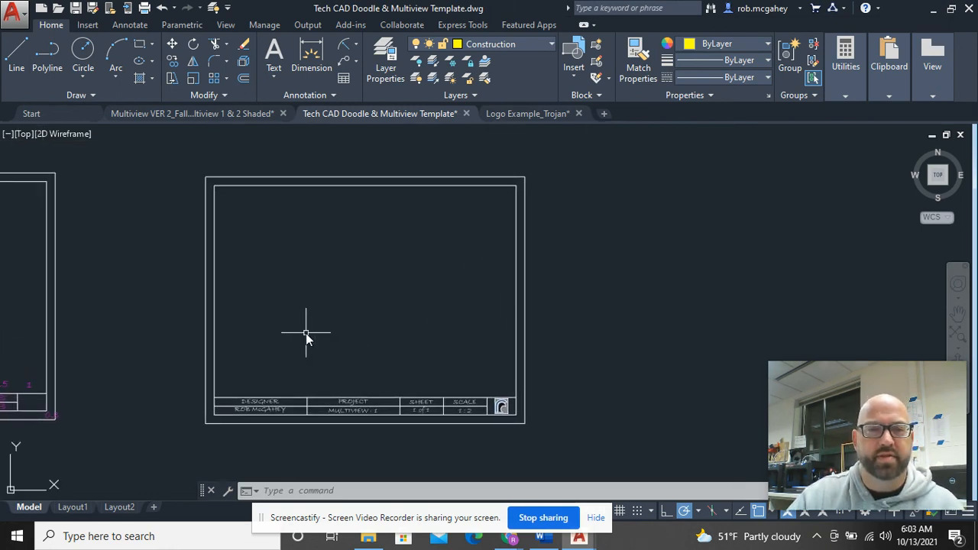
middle_drag(305, 333, 807, 299)
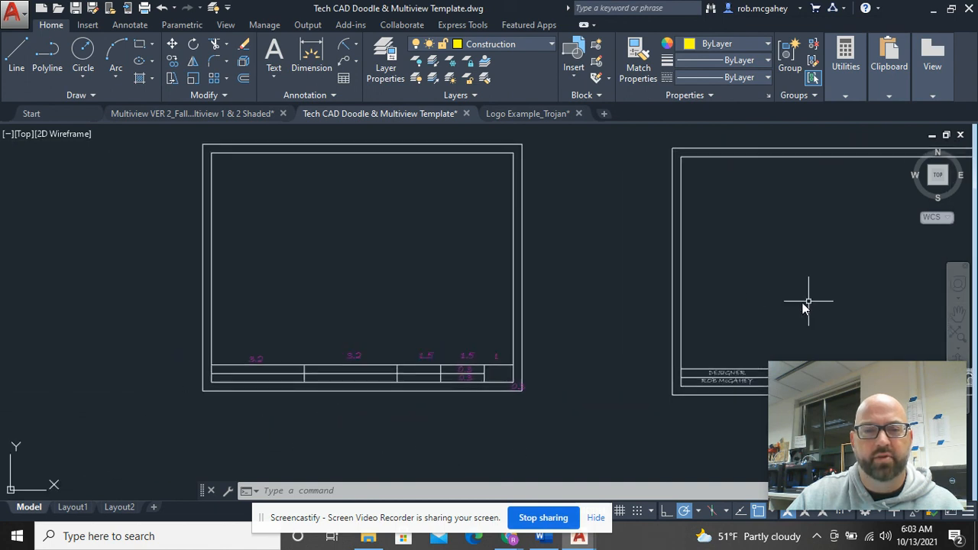
scroll(446, 328, up, 2)
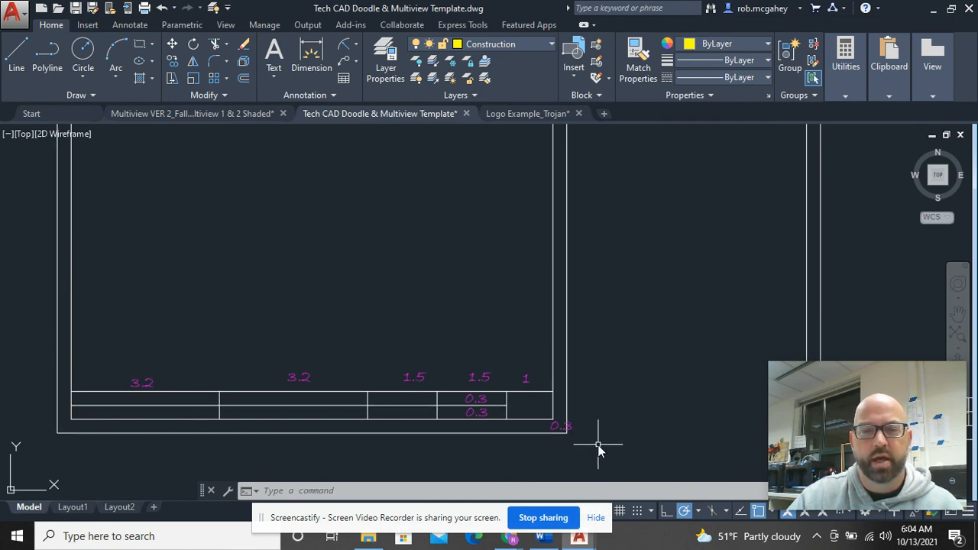
scroll(596, 447, up, 2)
mouse_move(589, 393)
middle_down()
mouse_move(594, 360)
mouse_move(716, 339)
middle_up()
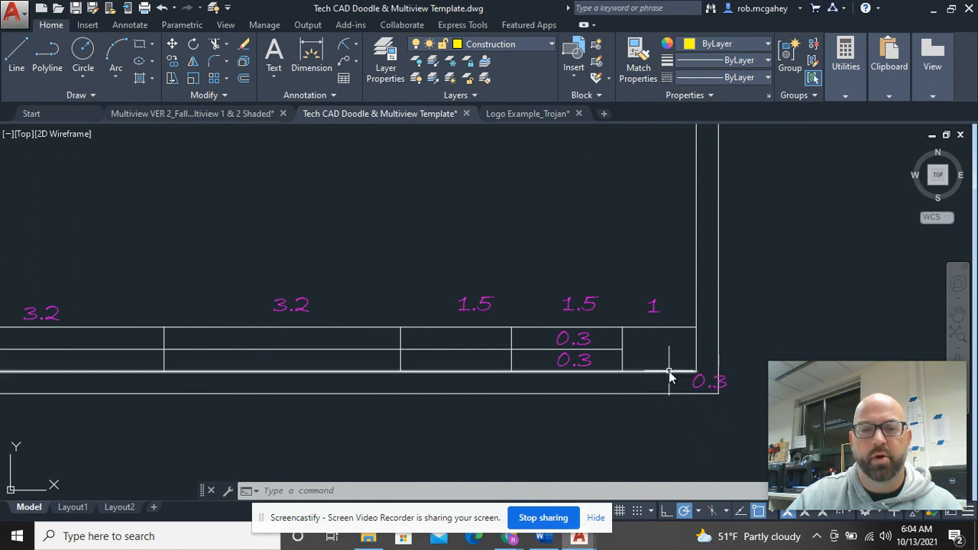
click(668, 396)
click(663, 395)
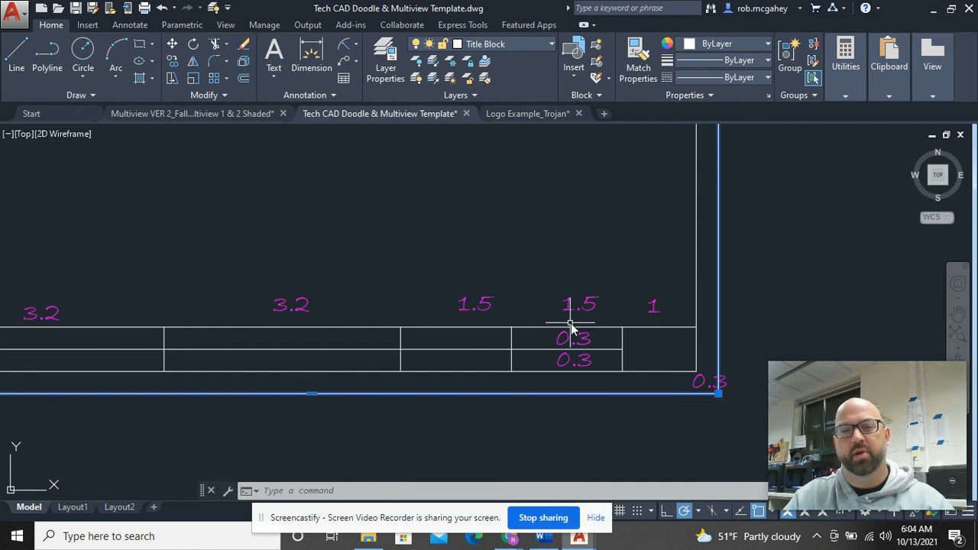
key(Escape)
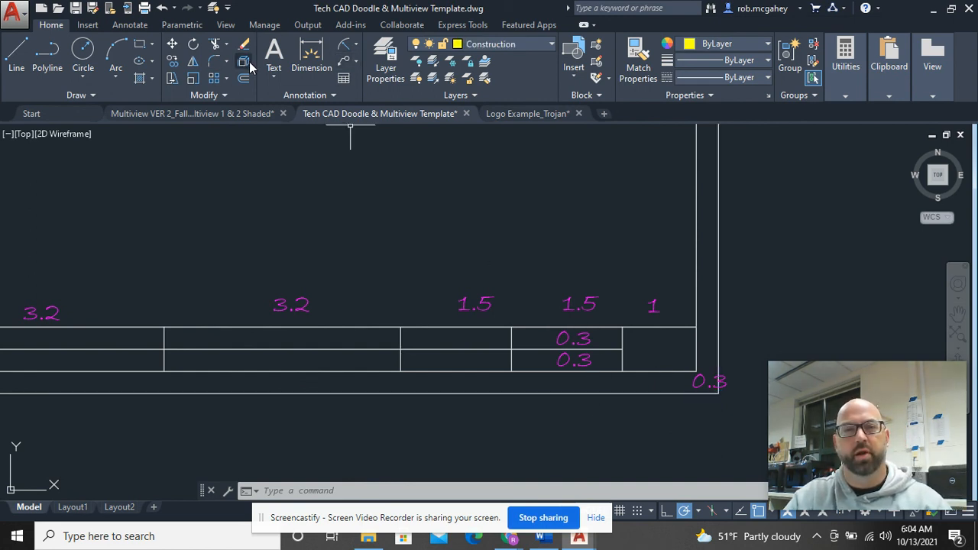
click(567, 372)
key(Escape)
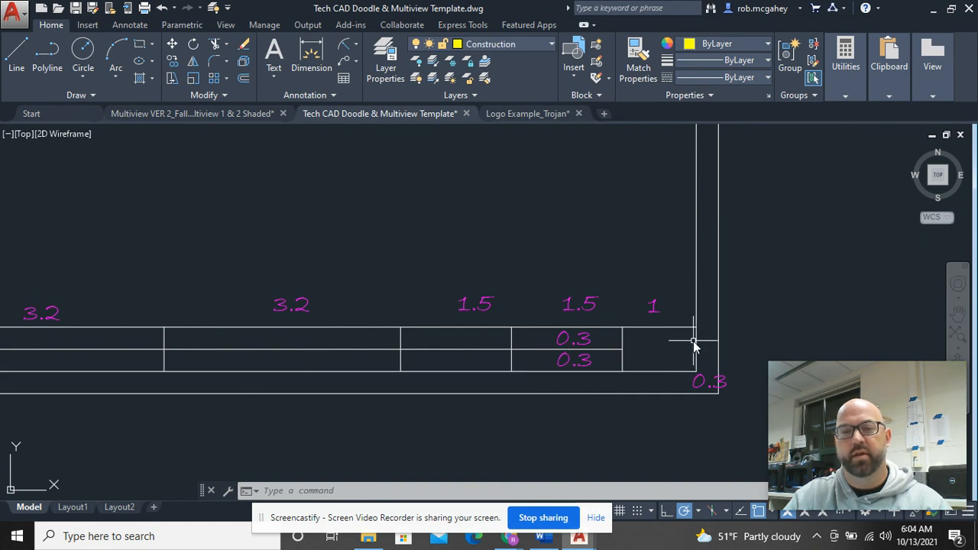
click(695, 350)
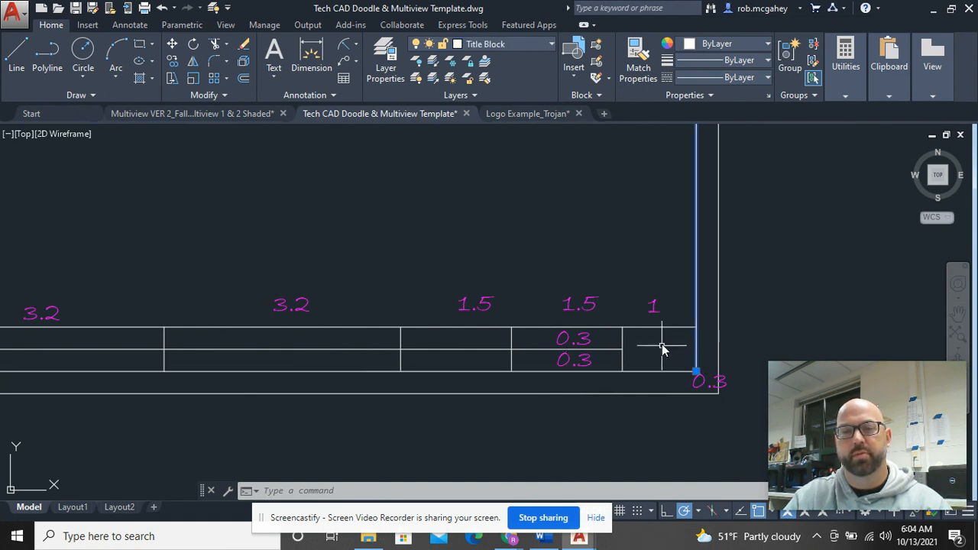
key(Escape)
scroll(583, 299, down, 5)
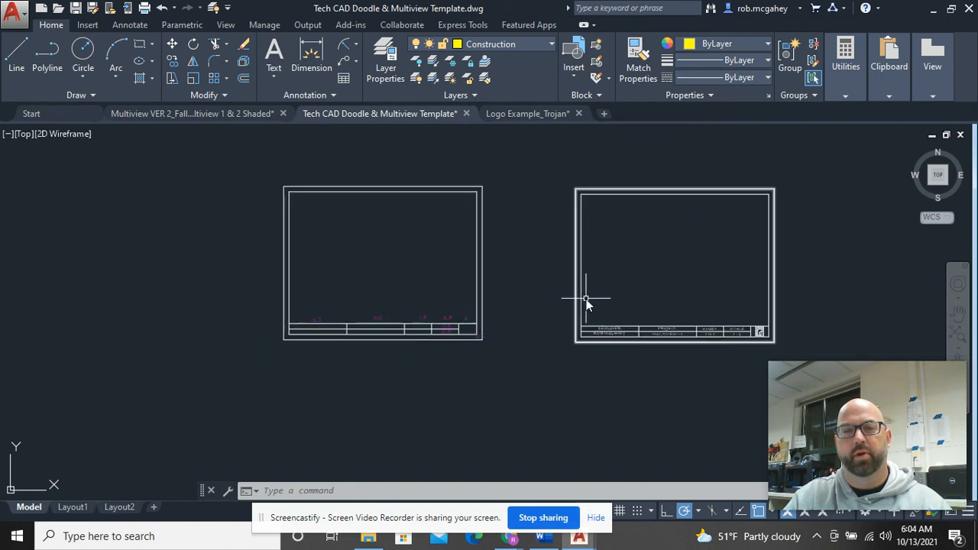
scroll(459, 332, up, 2)
scroll(463, 331, up, 2)
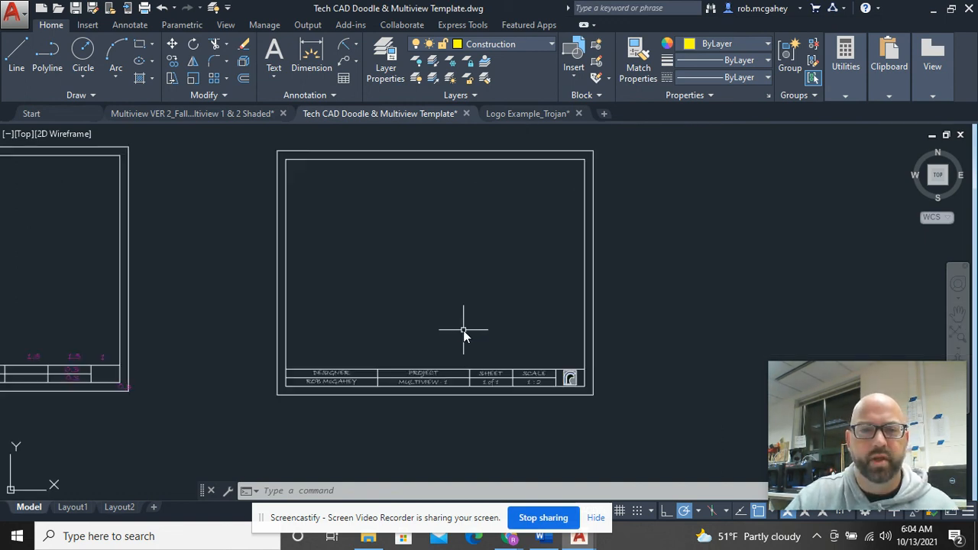